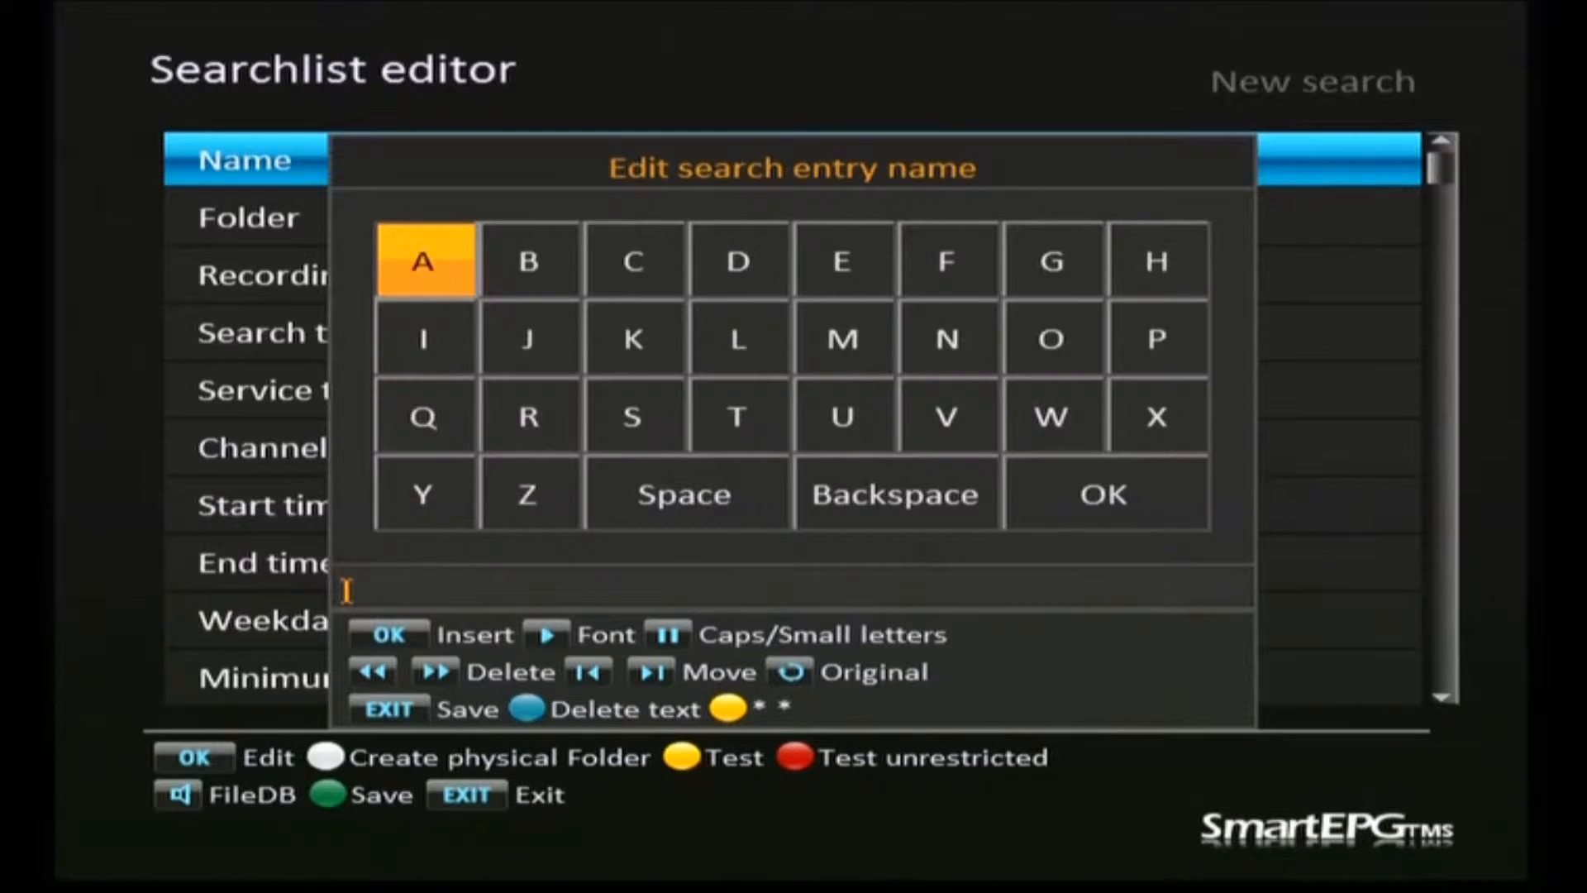
Name the new search entry "Footy Shows" and confirm the name
{"action": "key", "text": "Left"}
{"action": "key", "text": "Left"}
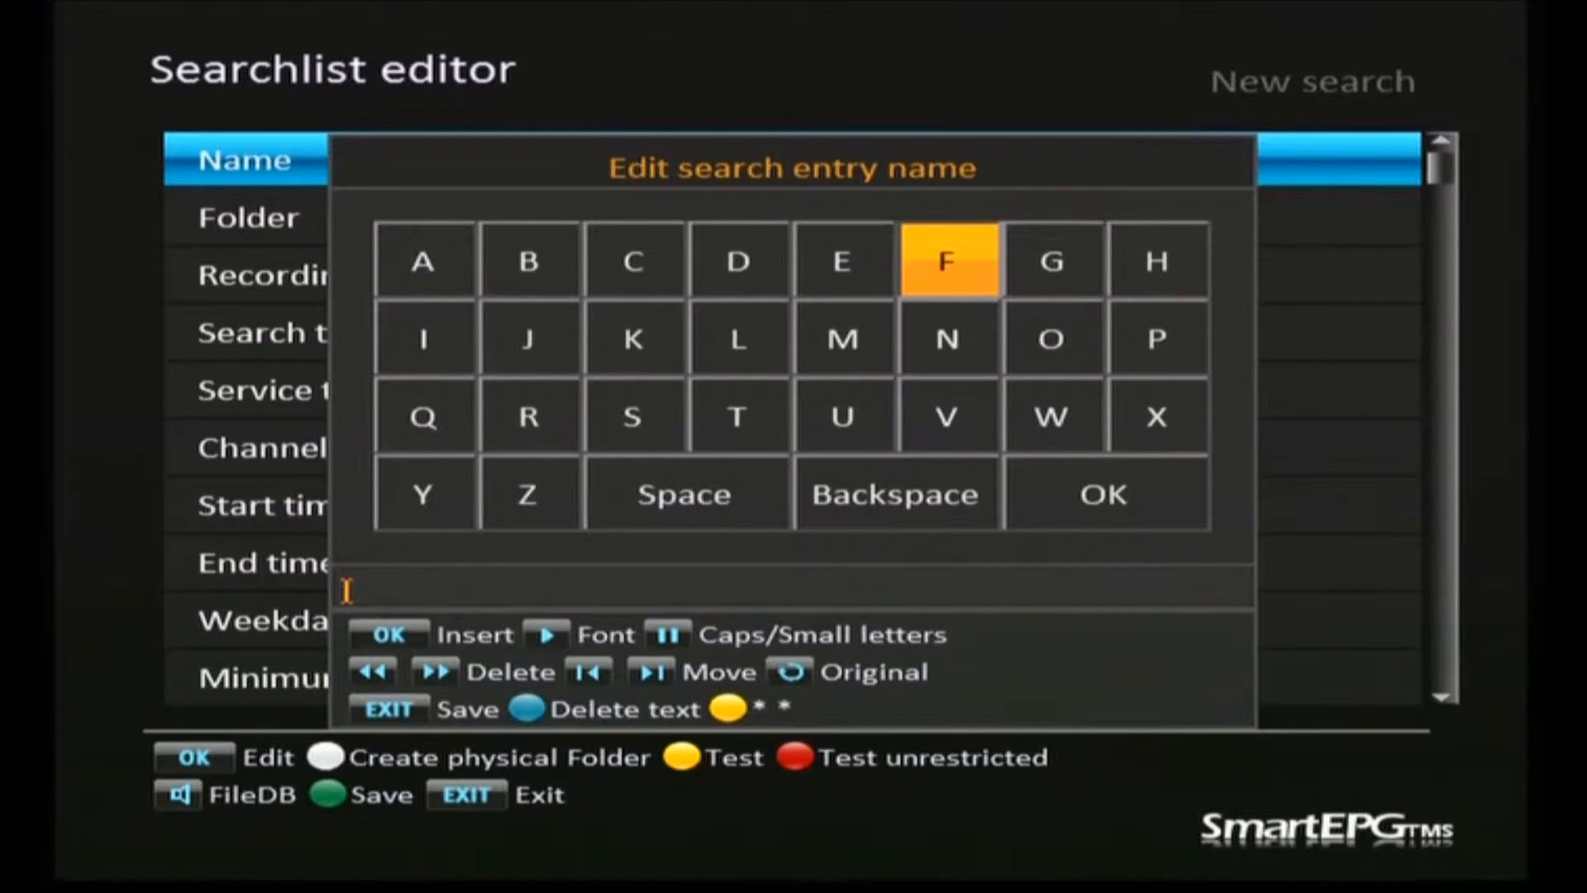
{"action": "key", "text": "Return"}
{"action": "key", "text": "Pause"}
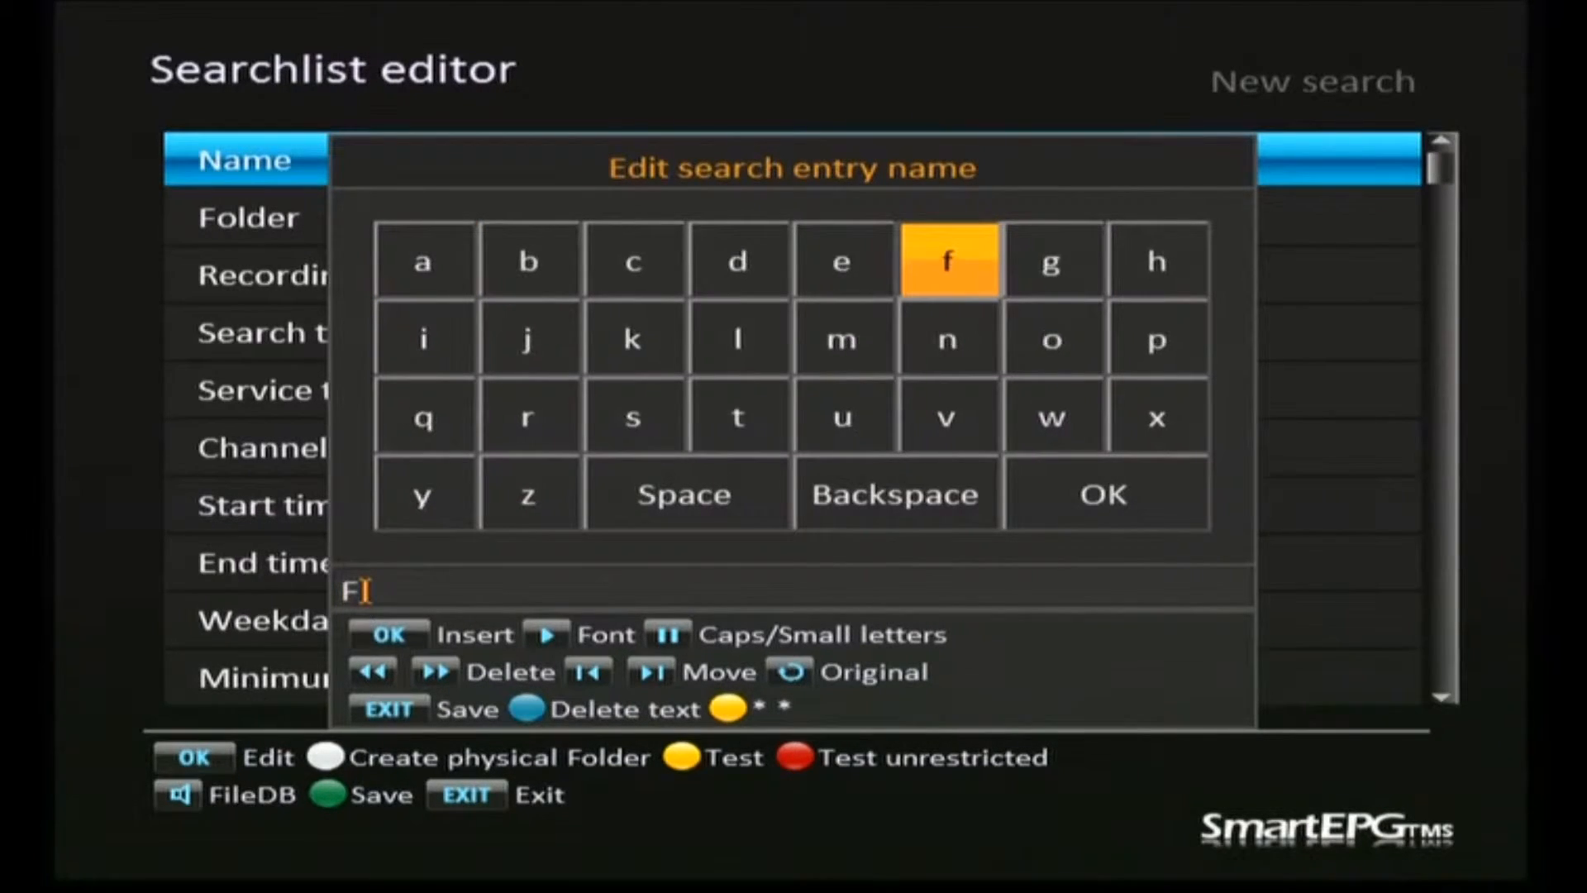
{"action": "key", "text": "Down"}
{"action": "key", "text": "Right"}
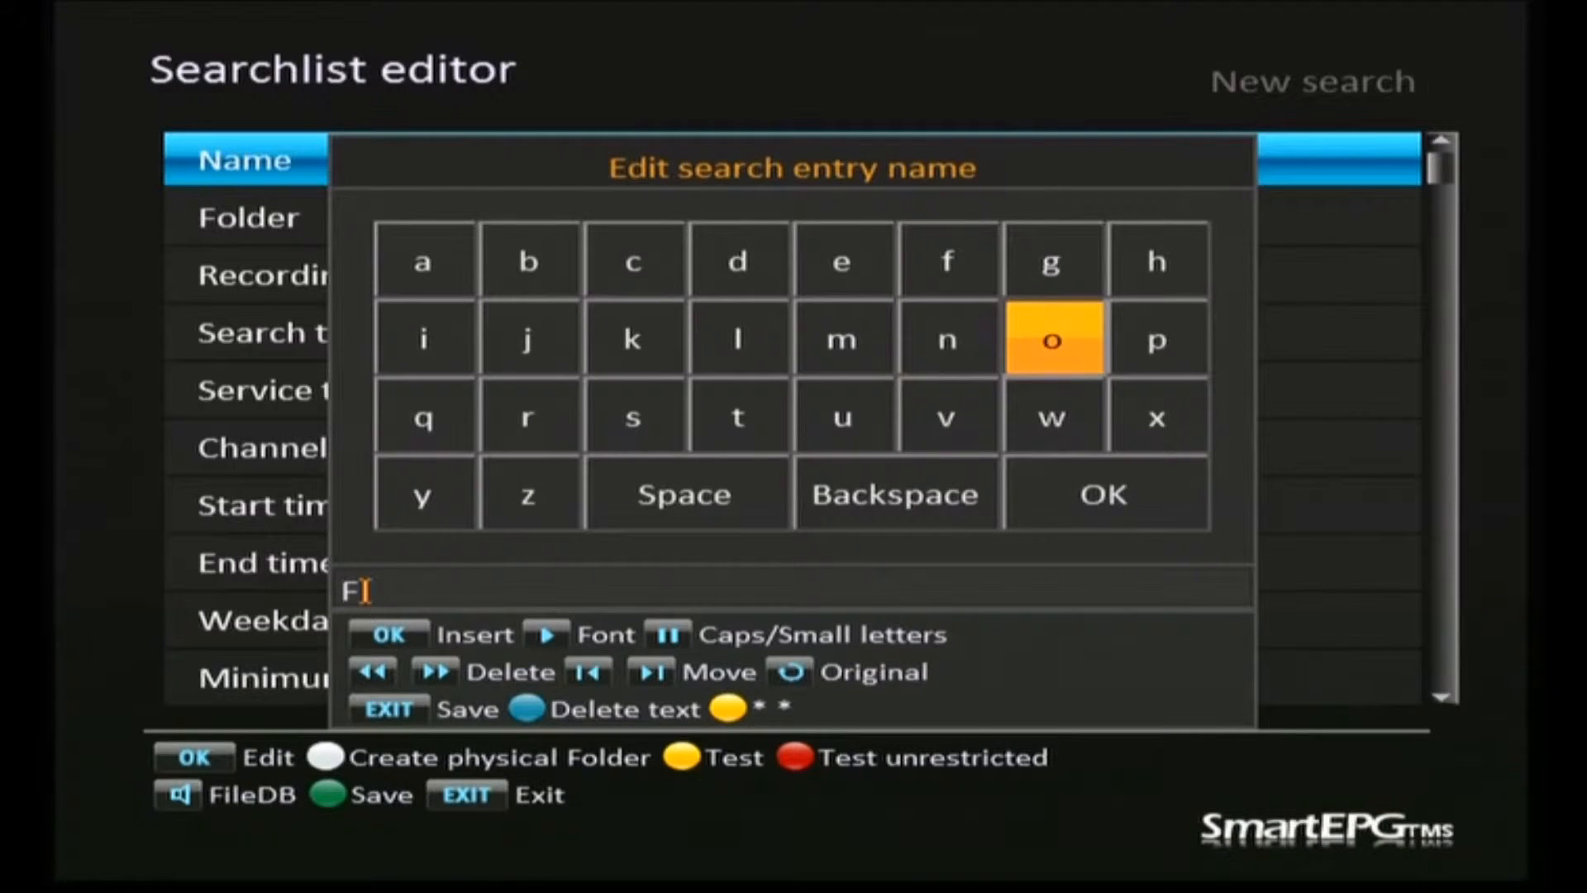
{"action": "key", "text": "Return"}
{"action": "key", "text": "Return"}
{"action": "key", "text": "Down"}
{"action": "key", "text": "Left"}
{"action": "key", "text": "Left"}
{"action": "key", "text": "Left"}
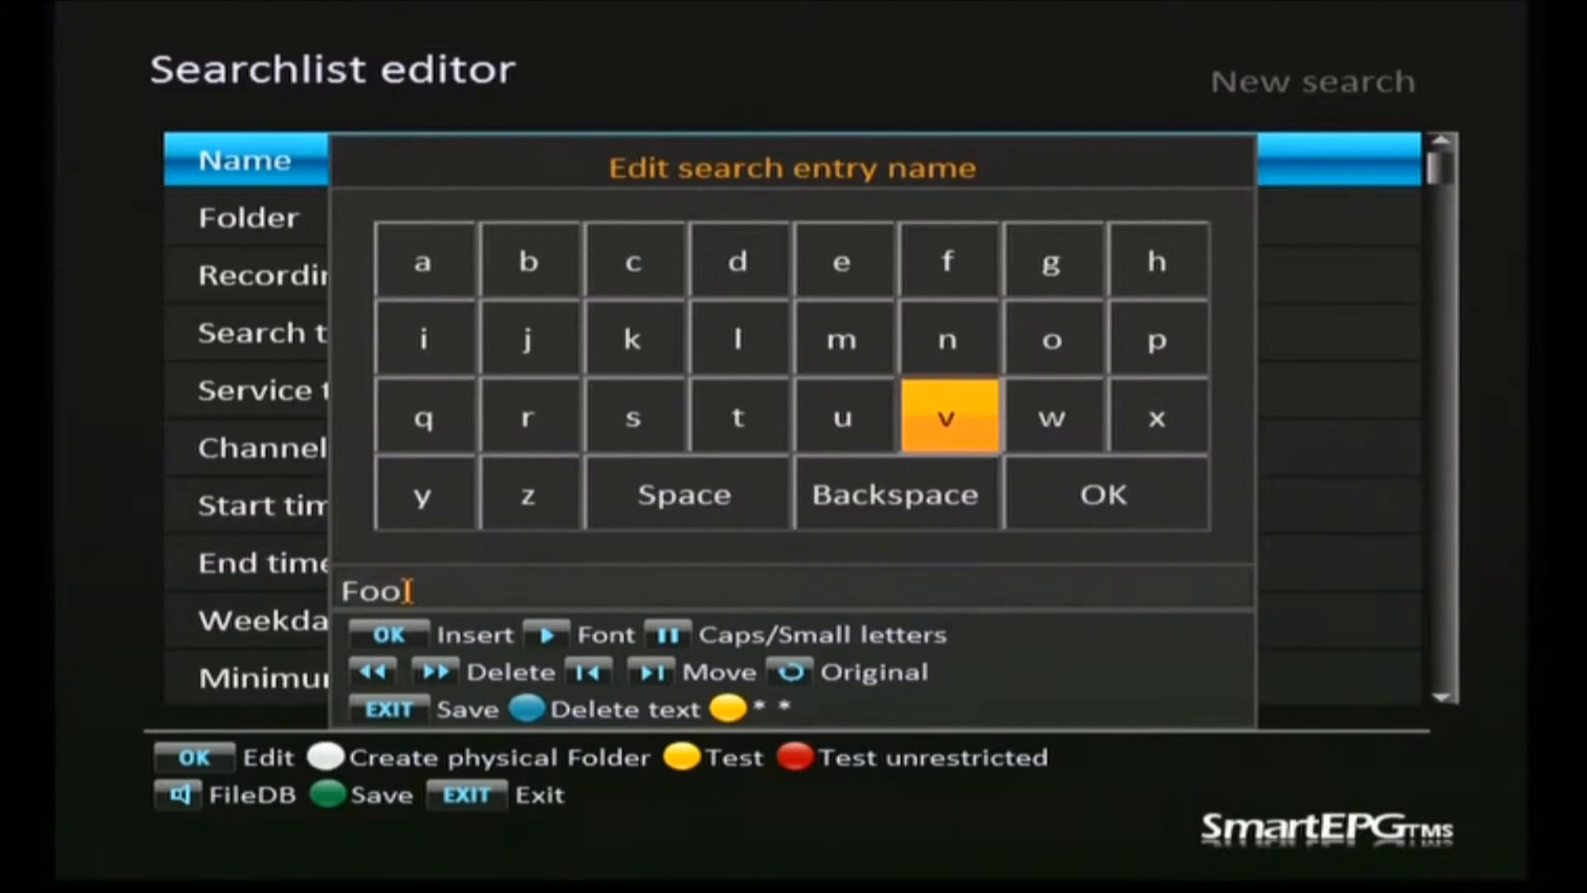
{"action": "key", "text": "Return"}
{"action": "key", "text": "Down"}
{"action": "key", "text": "Left"}
{"action": "key", "text": "Left"}
{"action": "key", "text": "Left"}
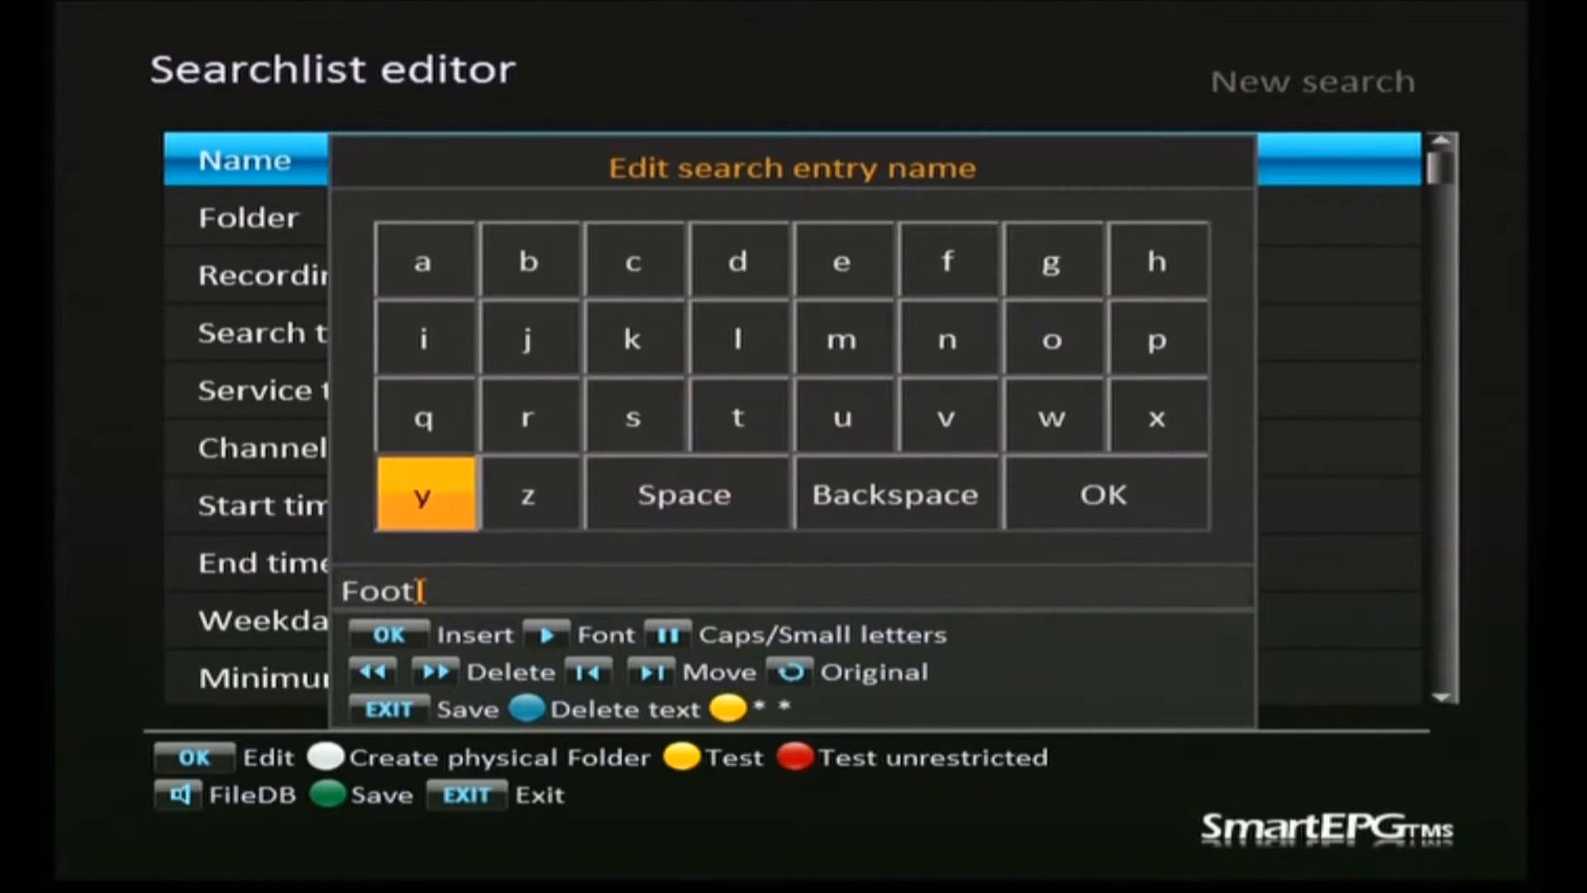
{"action": "key", "text": "Right"}
{"action": "key", "text": "Return"}
{"action": "key", "text": "Right"}
{"action": "key", "text": "Right"}
{"action": "key", "text": "Return"}
{"action": "key", "text": "Up"}
{"action": "key", "text": "Return"}
{"action": "key", "text": "Right"}
{"action": "key", "text": "Right"}
{"action": "key", "text": "Right"}
{"action": "key", "text": "Up"}
{"action": "key", "text": "Up"}
{"action": "key", "text": "Right"}
{"action": "key", "text": "Right"}
{"action": "key", "text": "Return"}
{"action": "key", "text": "Down"}
{"action": "key", "text": "Left"}
{"action": "key", "text": "Return"}
{"action": "key", "text": "Down"}
{"action": "key", "text": "Return"}
{"action": "key", "text": "Left"}
{"action": "key", "text": "Left"}
{"action": "key", "text": "Left"}
{"action": "key", "text": "Left"}
{"action": "key", "text": "Return"}
{"action": "key", "text": "Escape"}
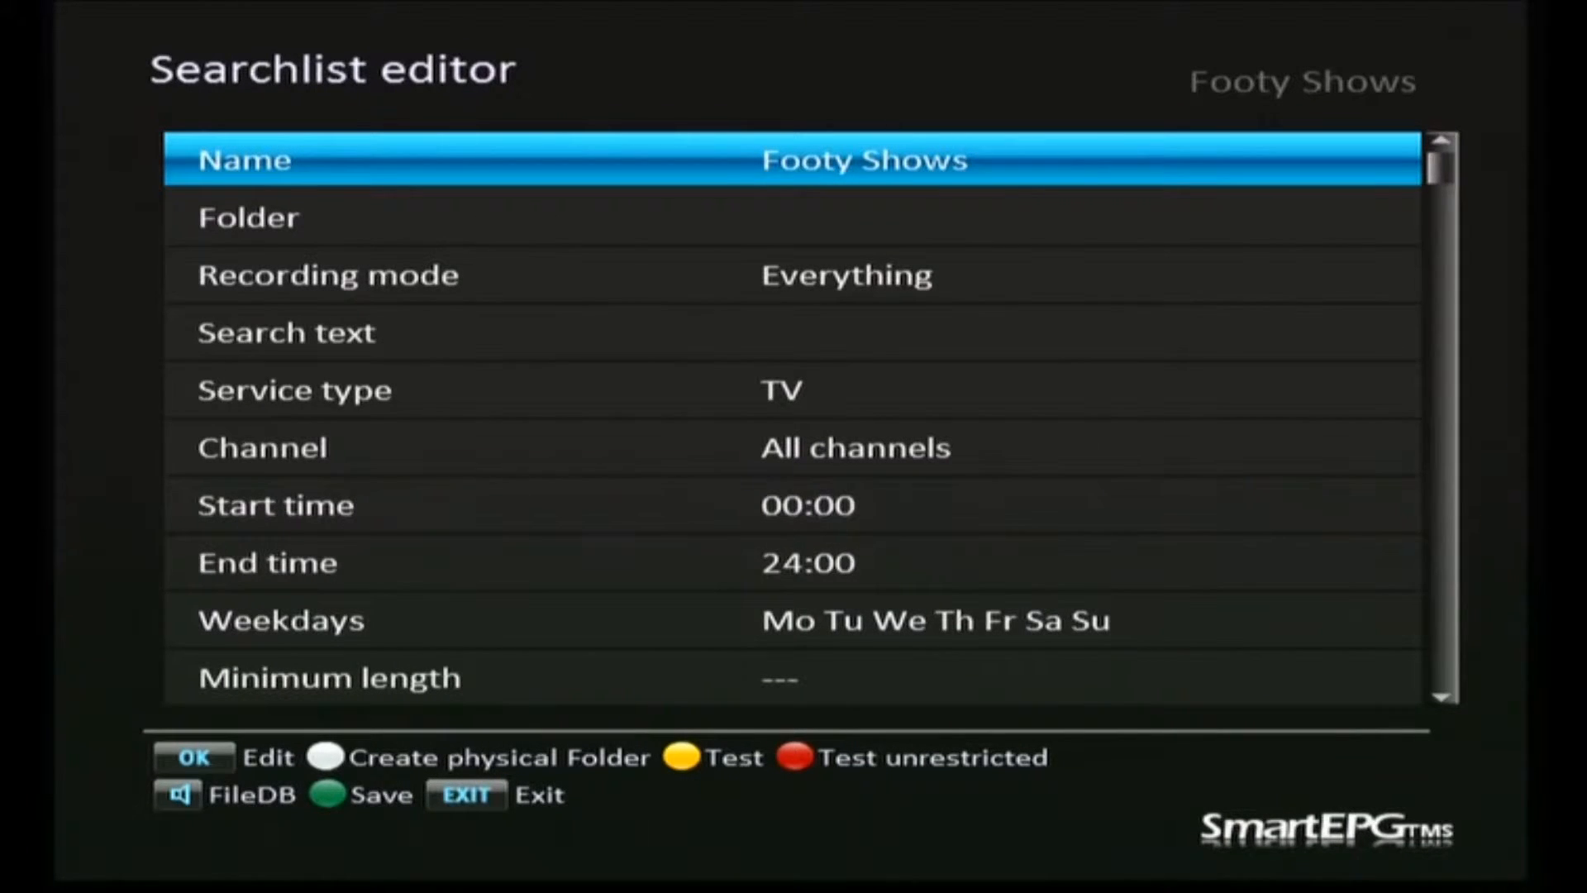
Add a new search text entry "*Footy Shows*" with the default settings and return to the search's settings
{"action": "key", "text": "Down"}
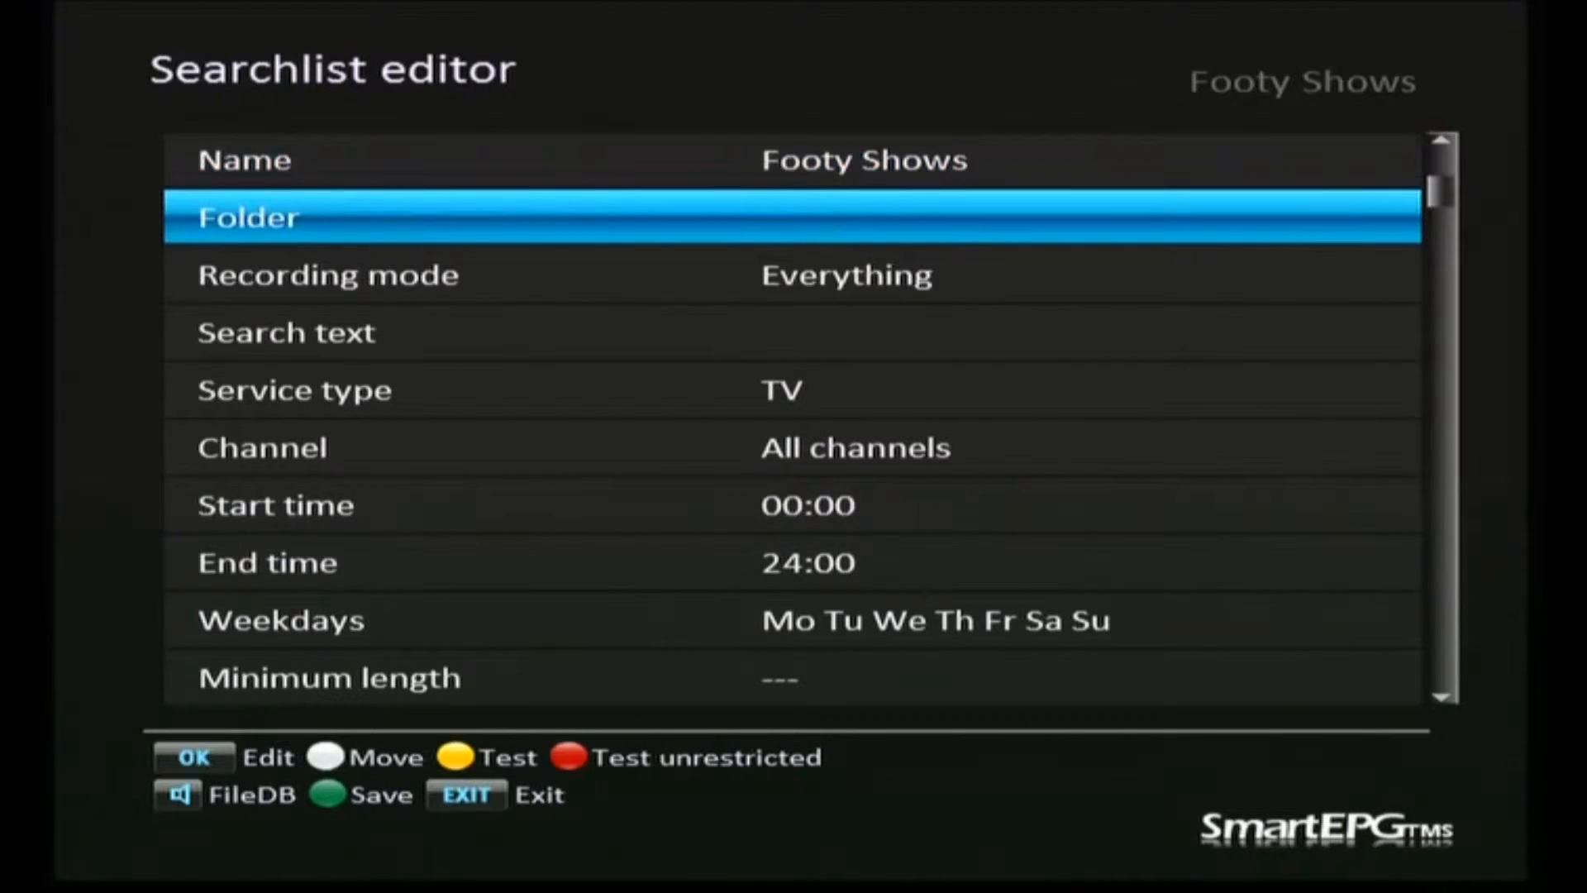
{"action": "key", "text": "Down"}
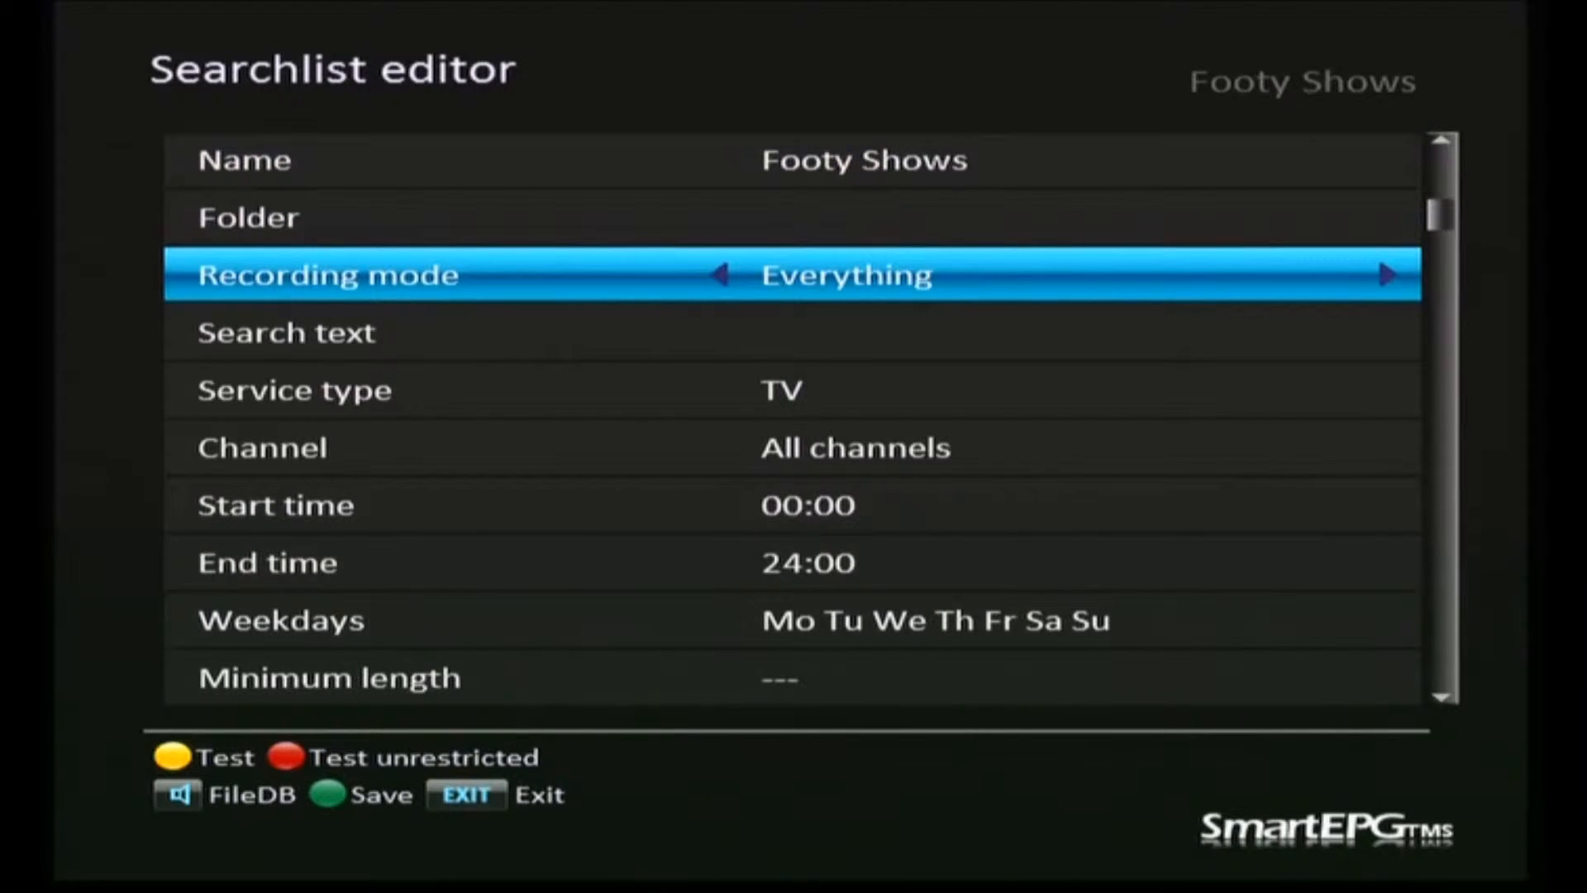
{"action": "key", "text": "Down"}
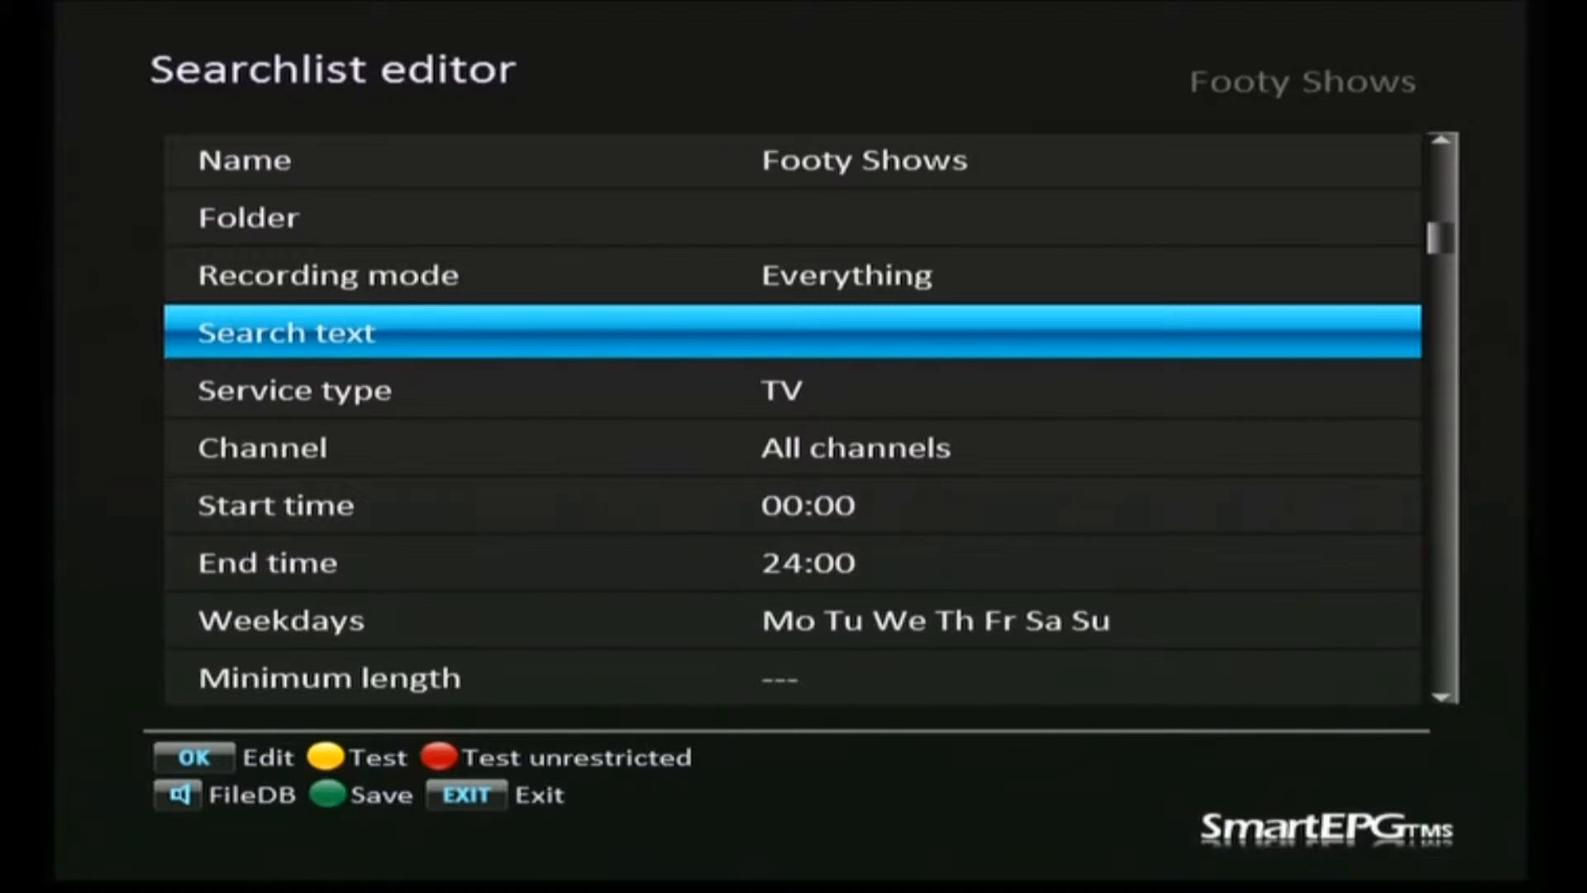
{"action": "key", "text": "Return"}
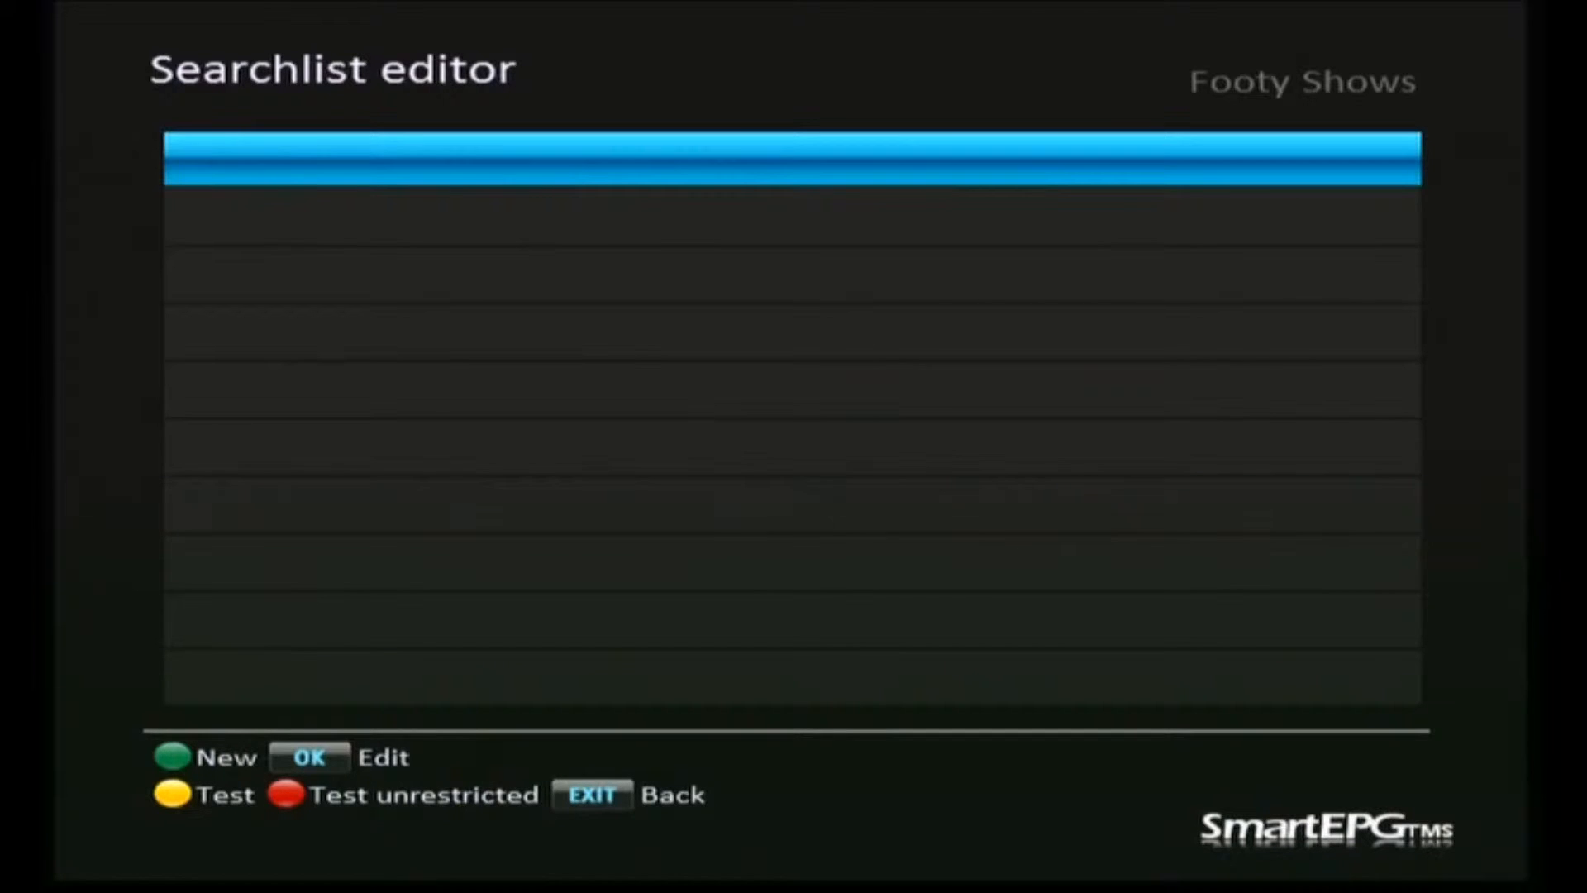
{"action": "key", "text": "F2"}
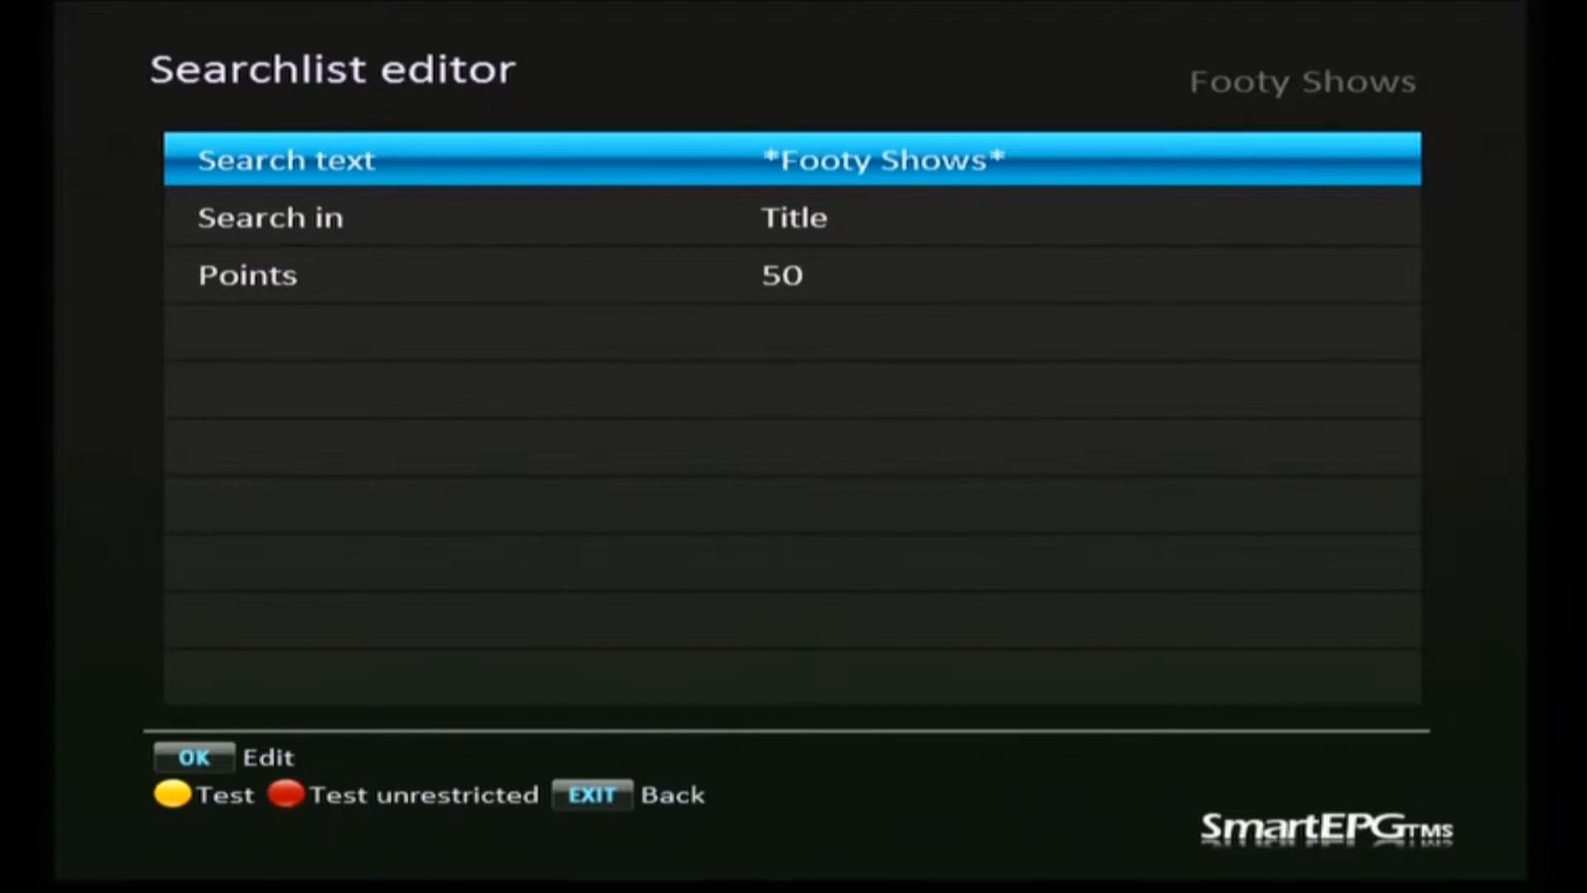
{"action": "key", "text": "Escape"}
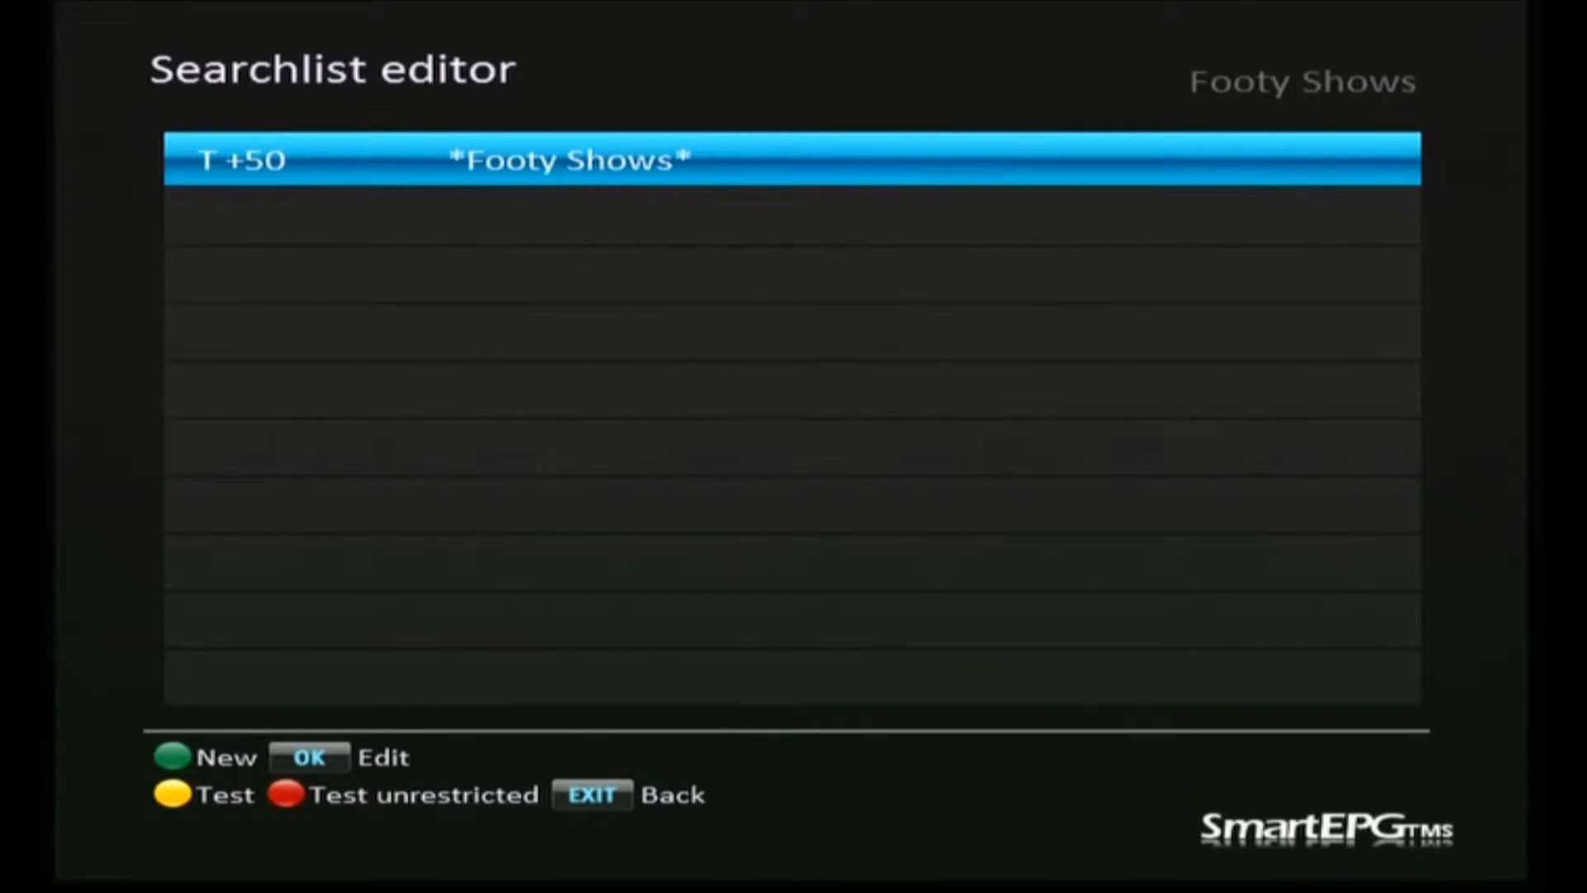
{"action": "key", "text": "Return"}
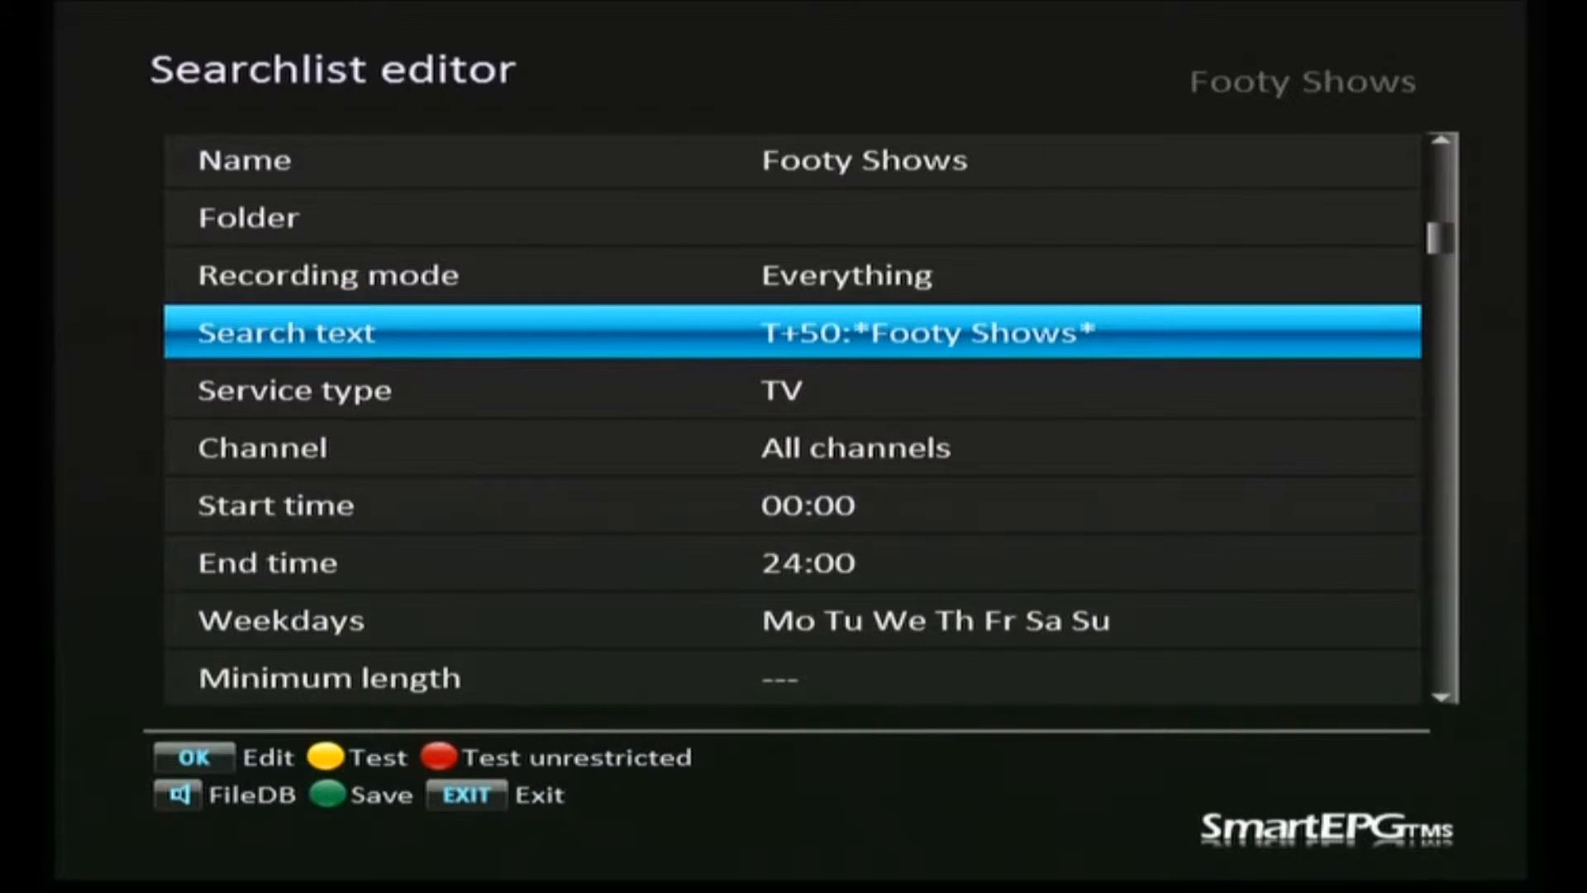
Save the Footy Shows search, check the Timer List for its recordings and return to the Search List
{"action": "key", "text": "F2"}
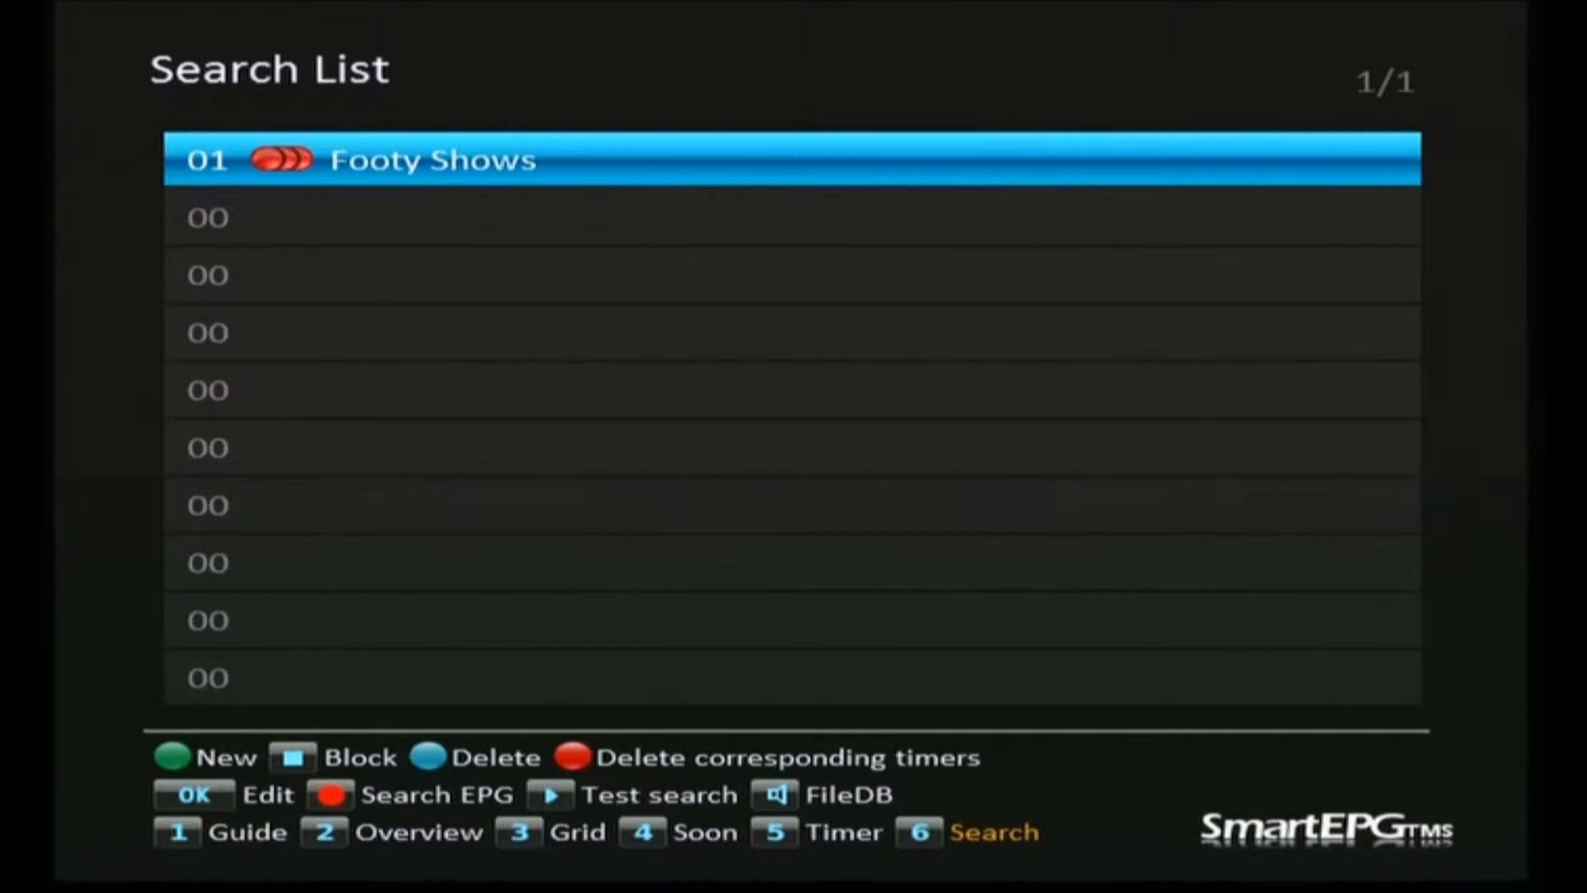
{"action": "key", "text": "5"}
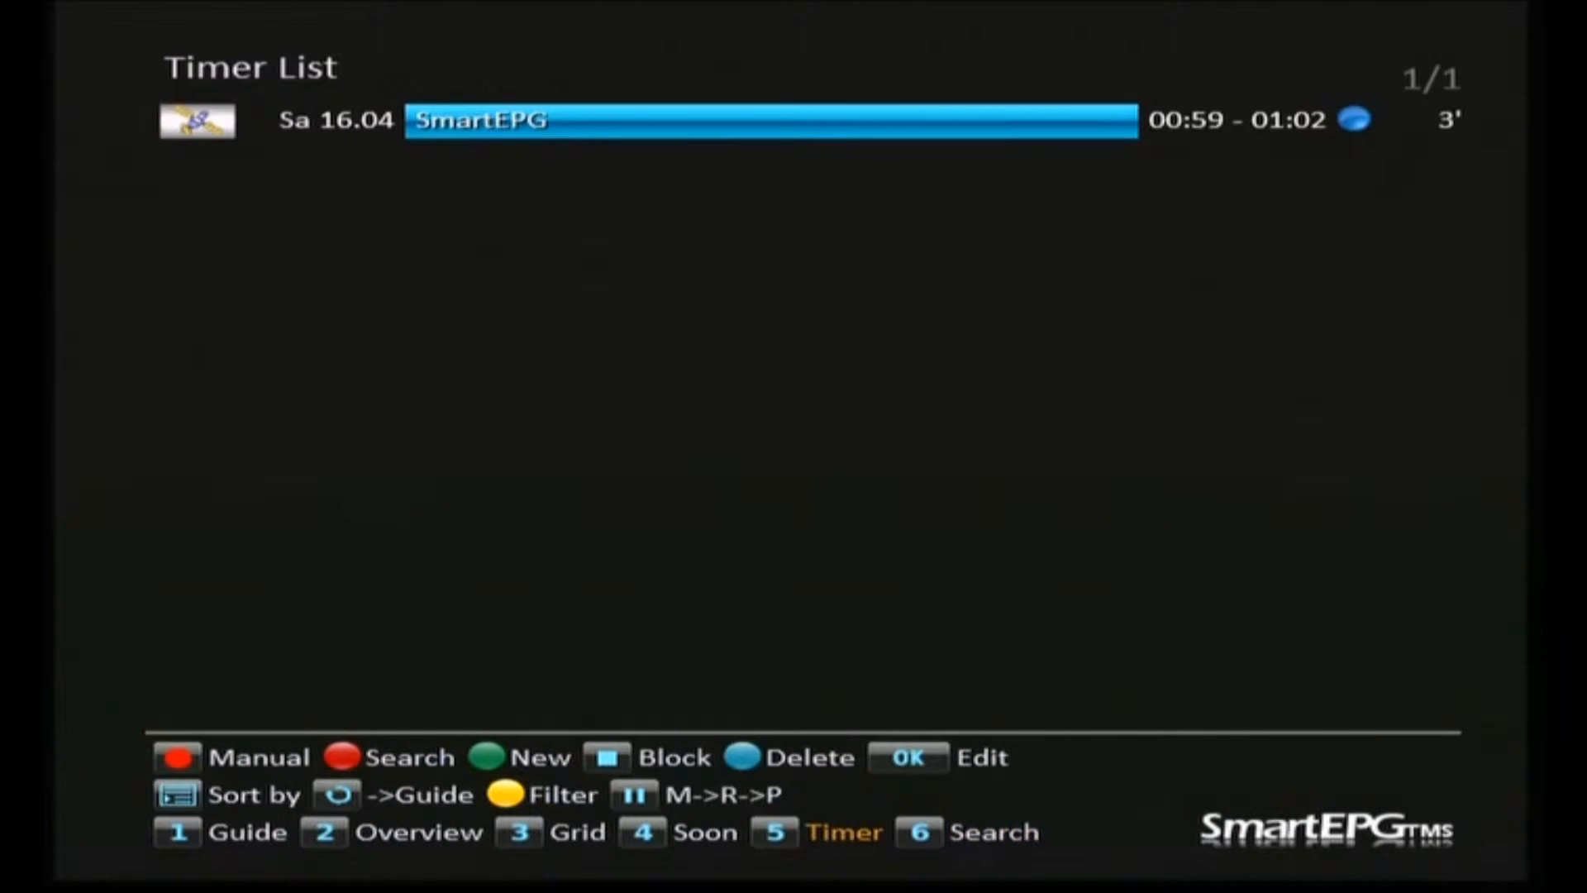
{"action": "key", "text": "6"}
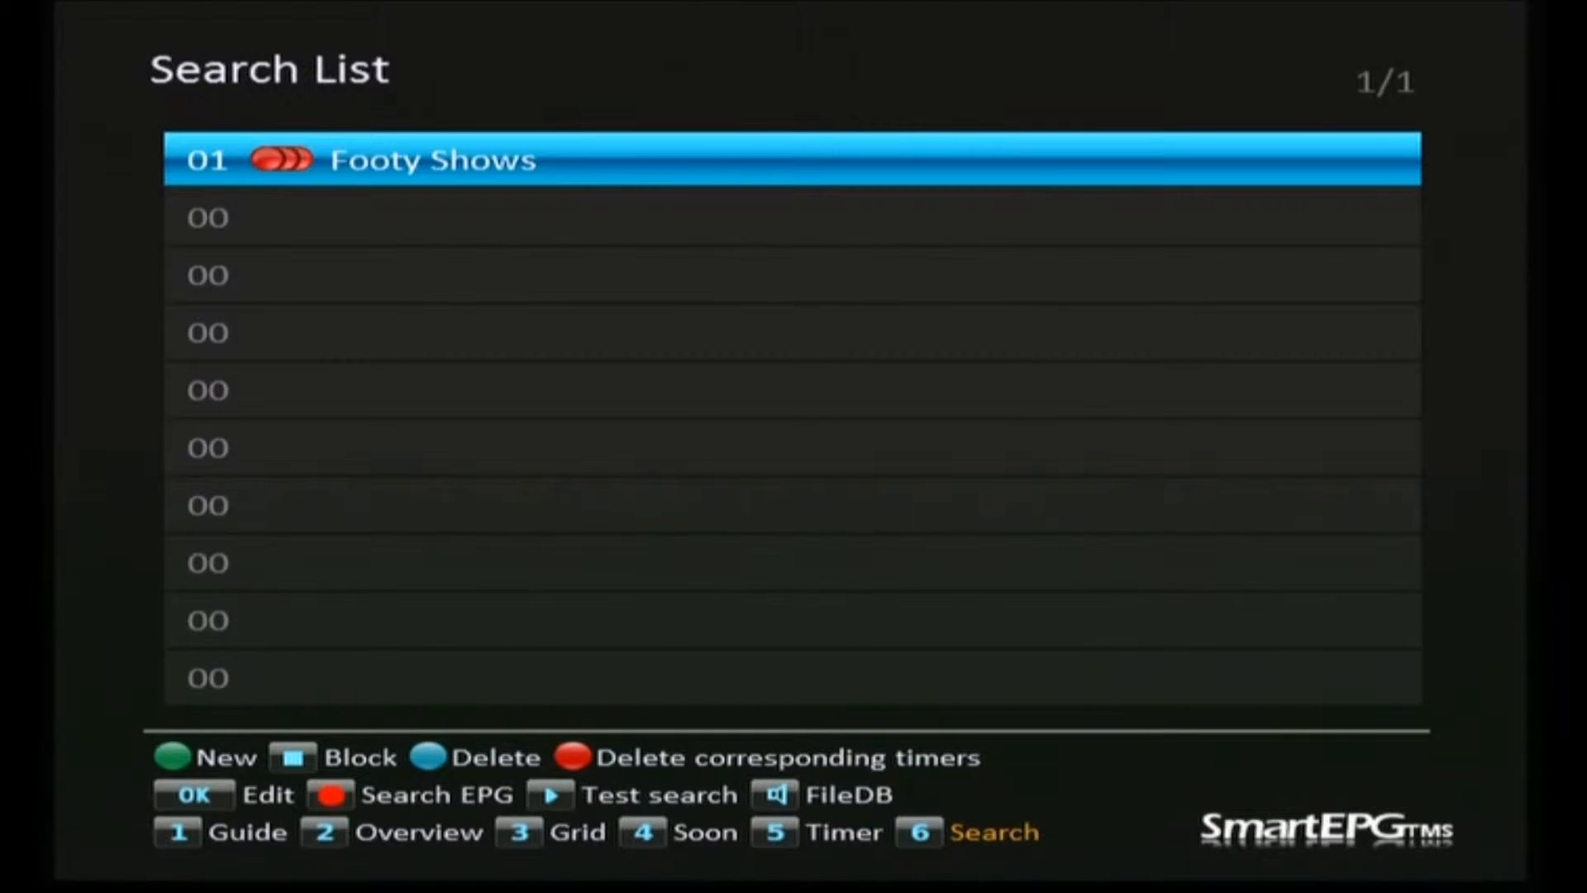
Reopen the Footy Shows search and shorten its search text to "*Footy*"
{"action": "key", "text": "Return"}
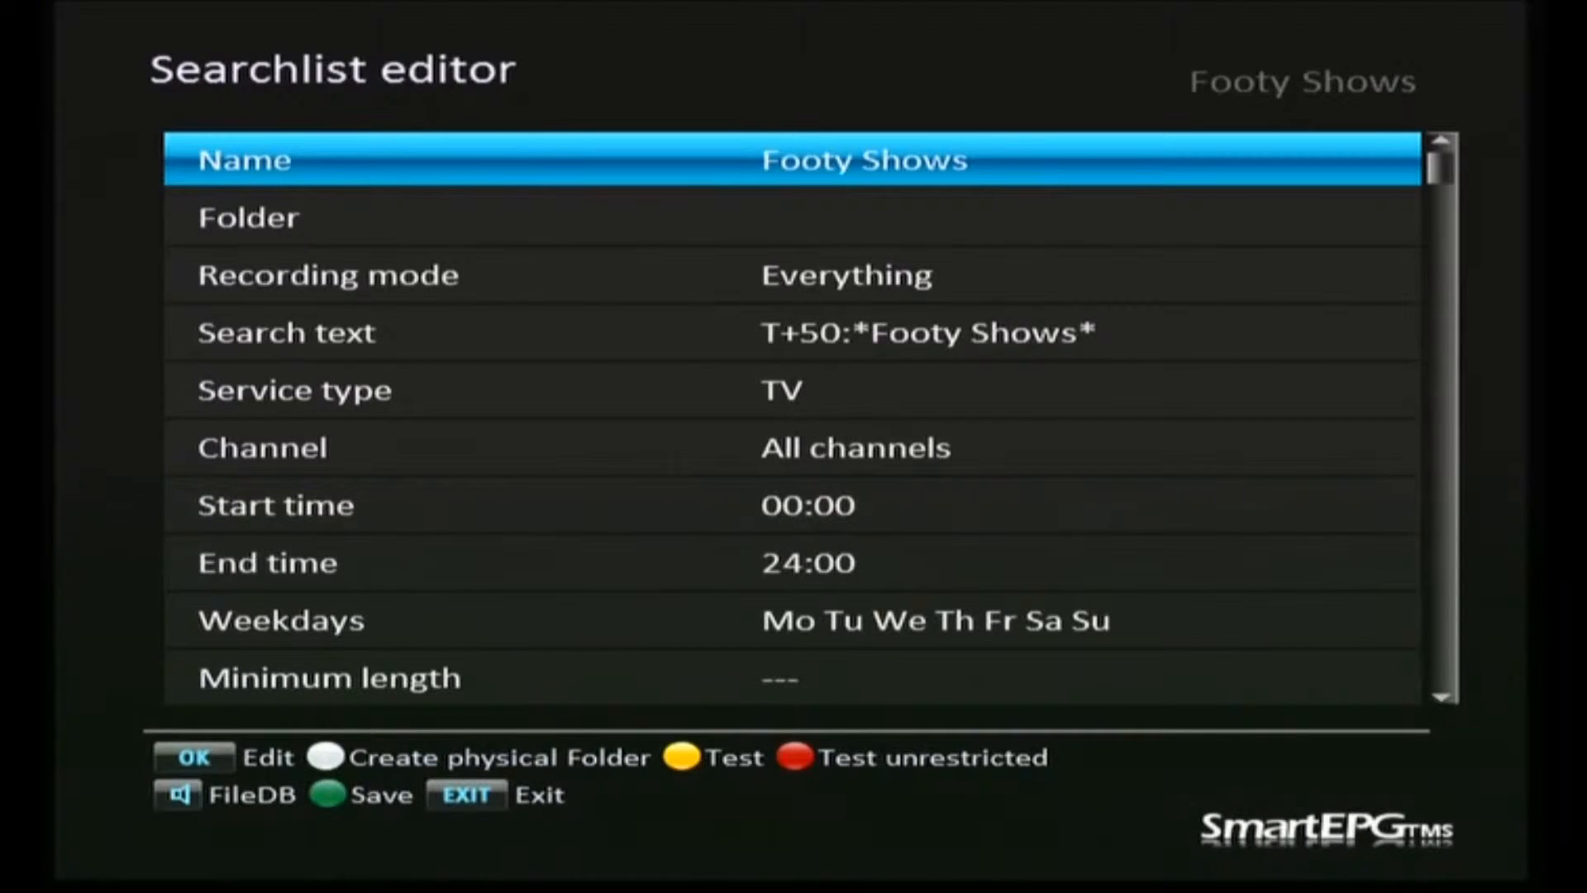
{"action": "key", "text": "Down"}
{"action": "key", "text": "Down"}
{"action": "key", "text": "Down"}
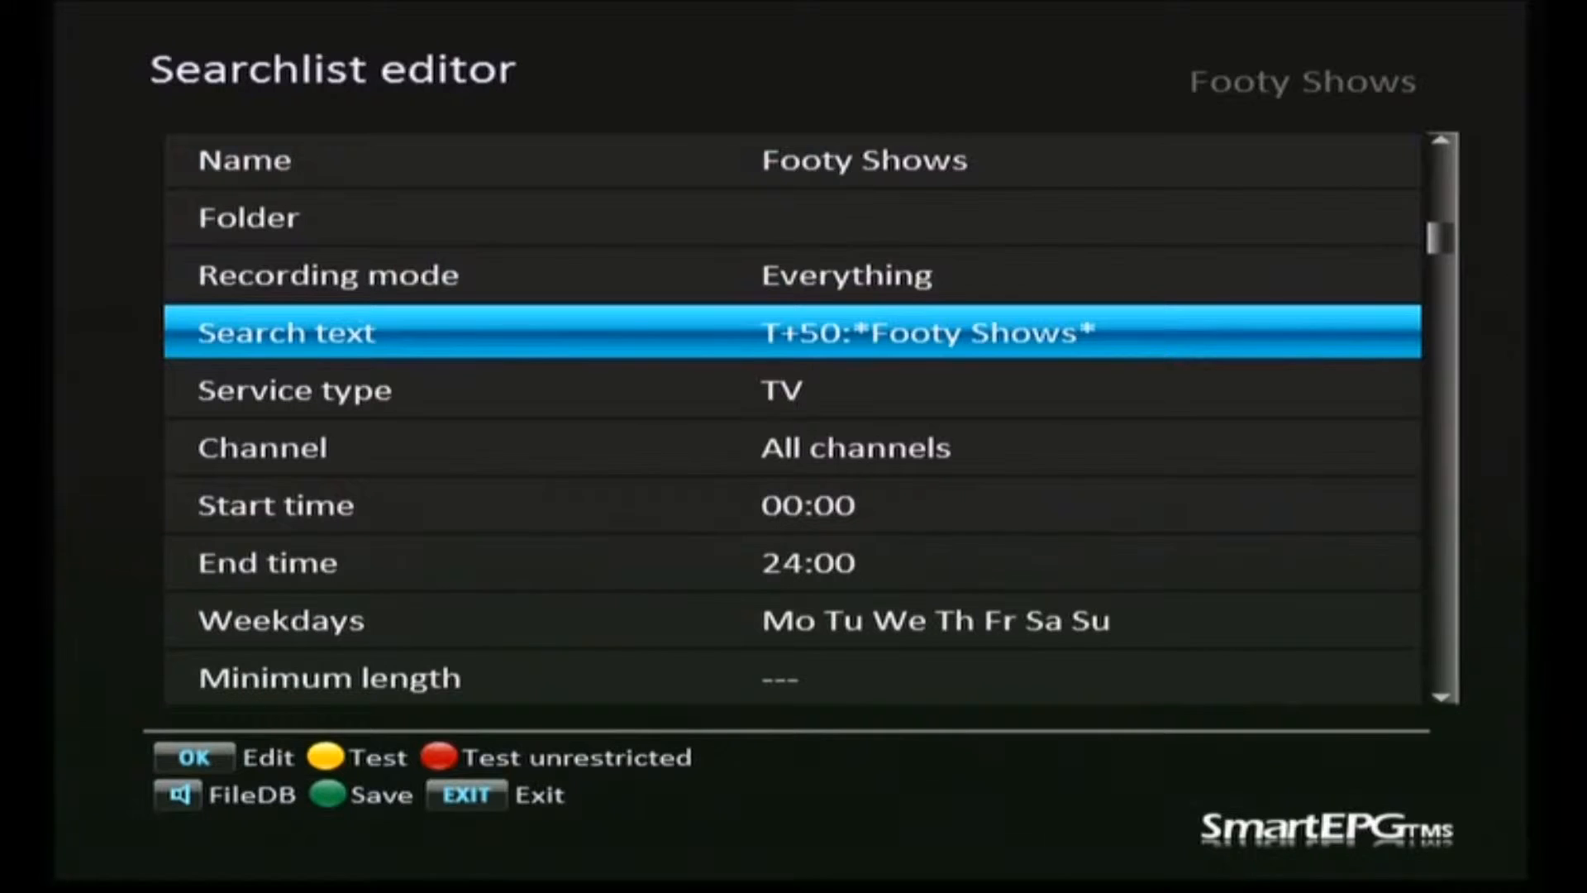
{"action": "key", "text": "Return"}
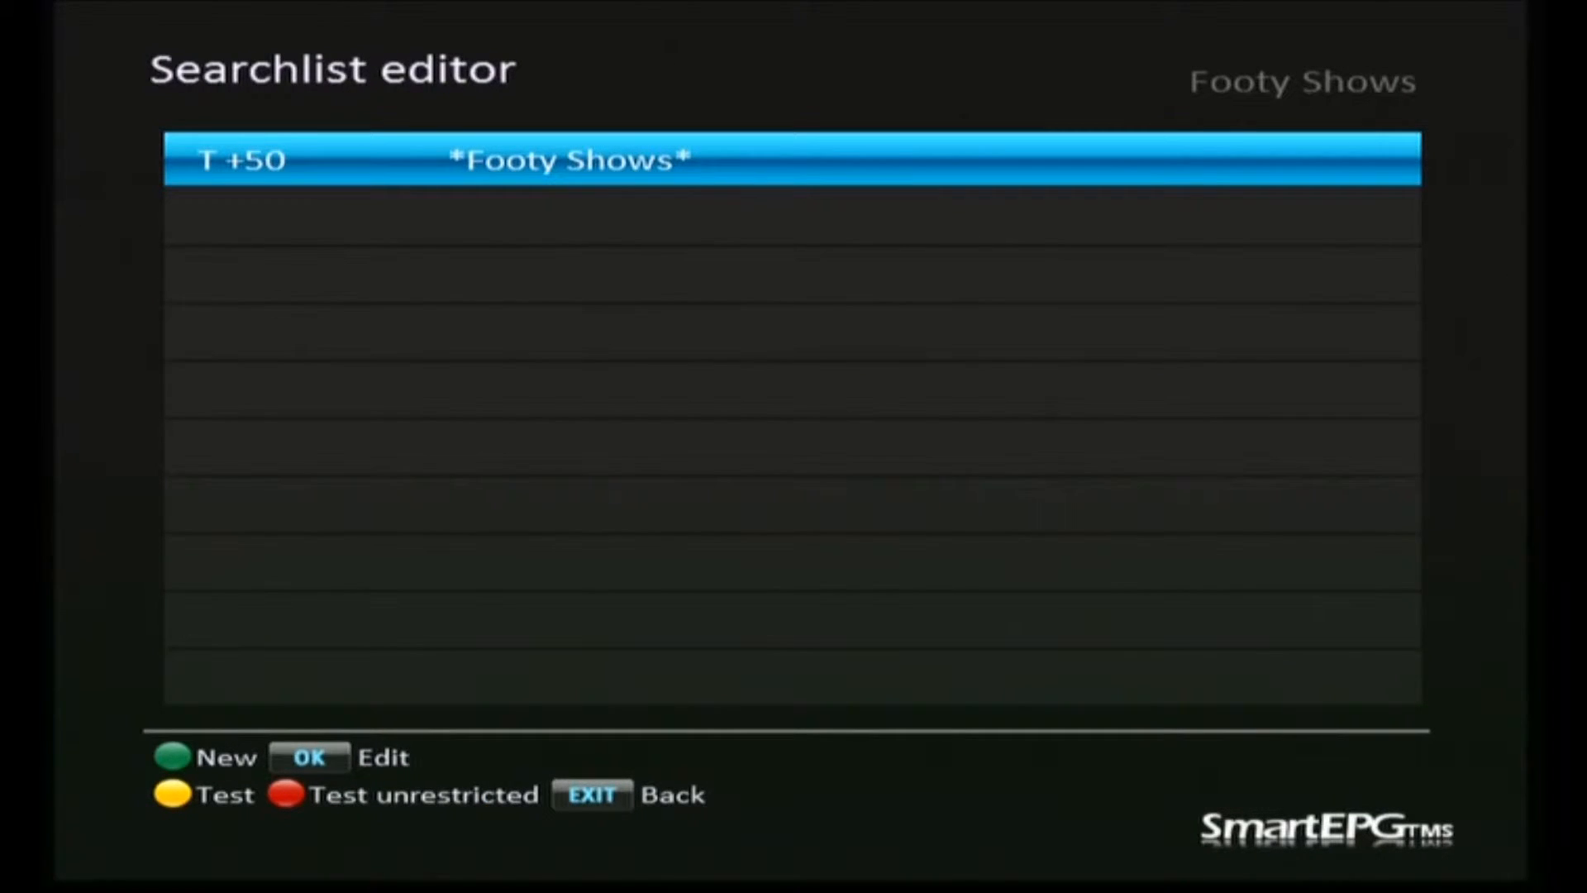
{"action": "key", "text": "Return"}
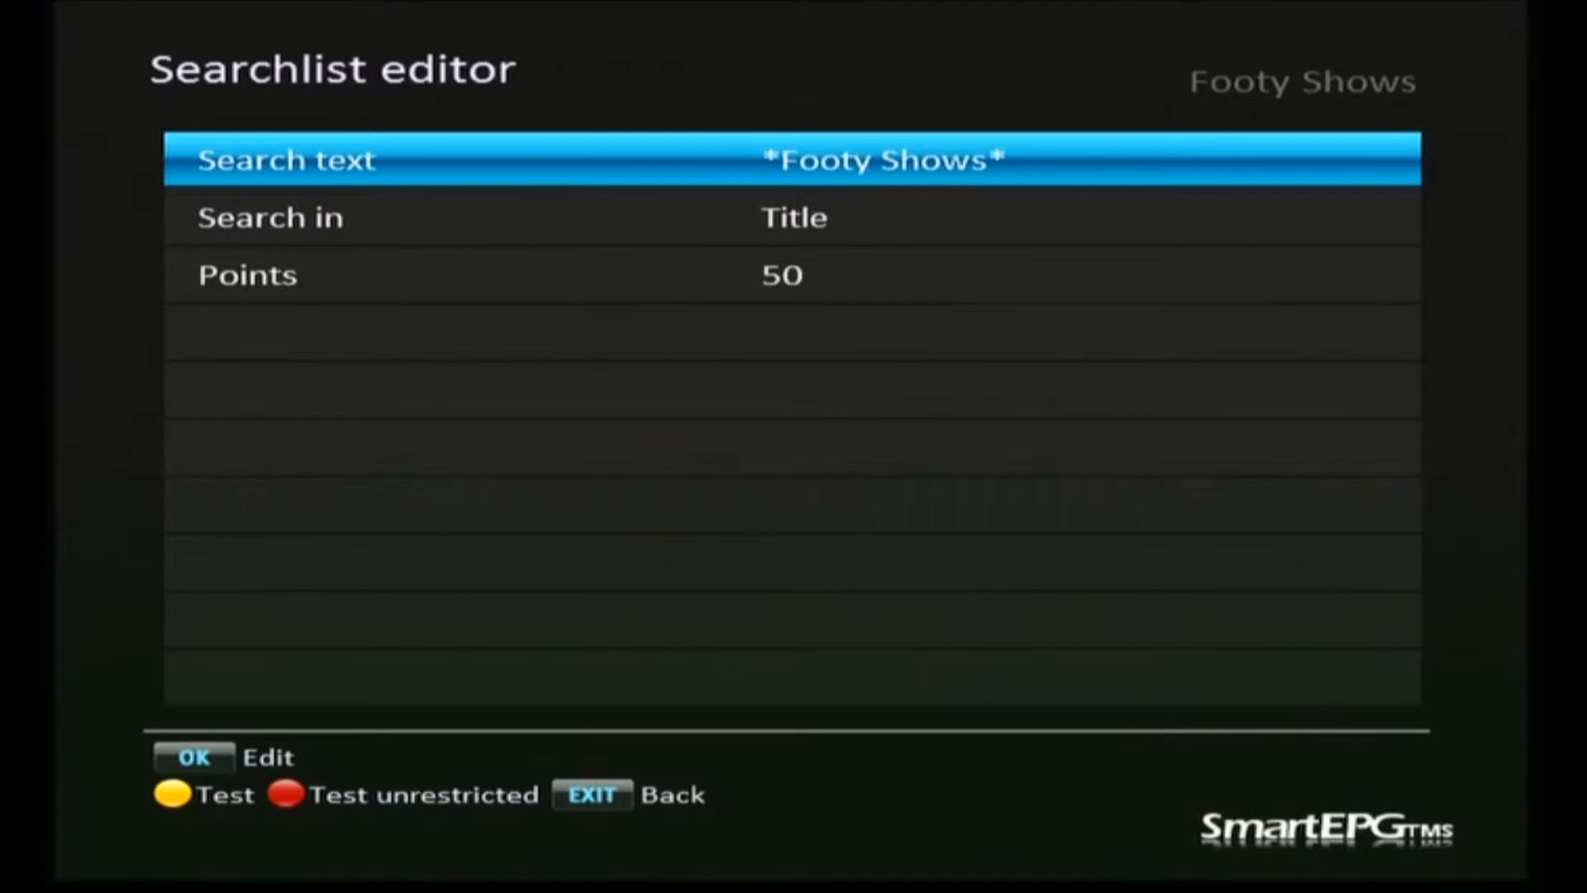
{"action": "key", "text": "Return"}
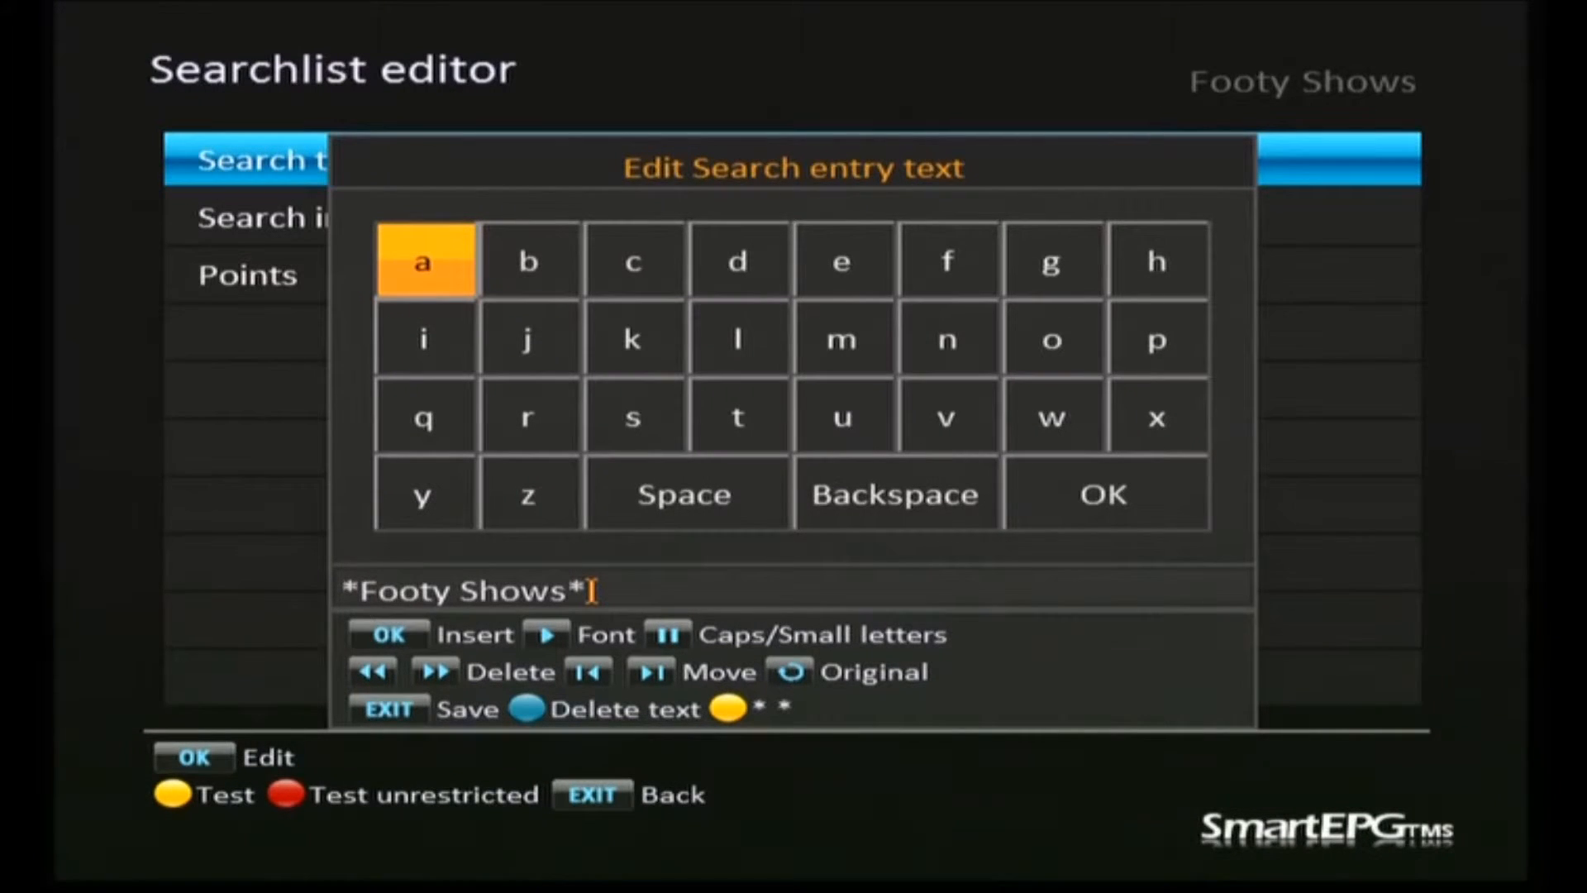
{"action": "key", "text": "Left"}
{"action": "key", "text": "BackSpace"}
{"action": "key", "text": "BackSpace"}
{"action": "key", "text": "BackSpace"}
{"action": "key", "text": "BackSpace"}
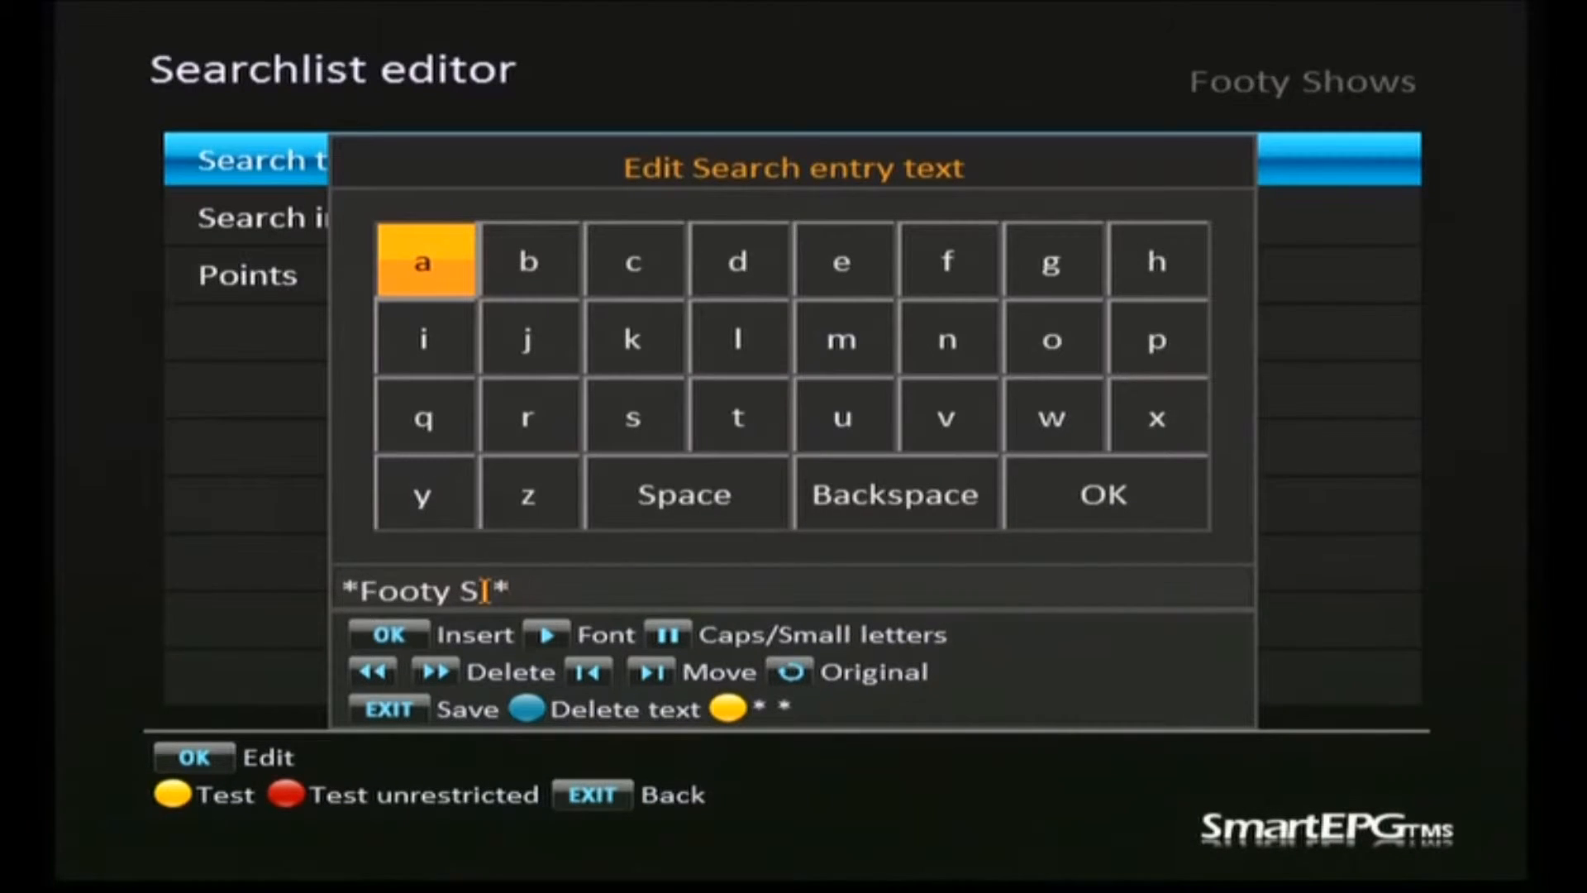
{"action": "key", "text": "BackSpace"}
{"action": "key", "text": "BackSpace"}
{"action": "key", "text": "Escape"}
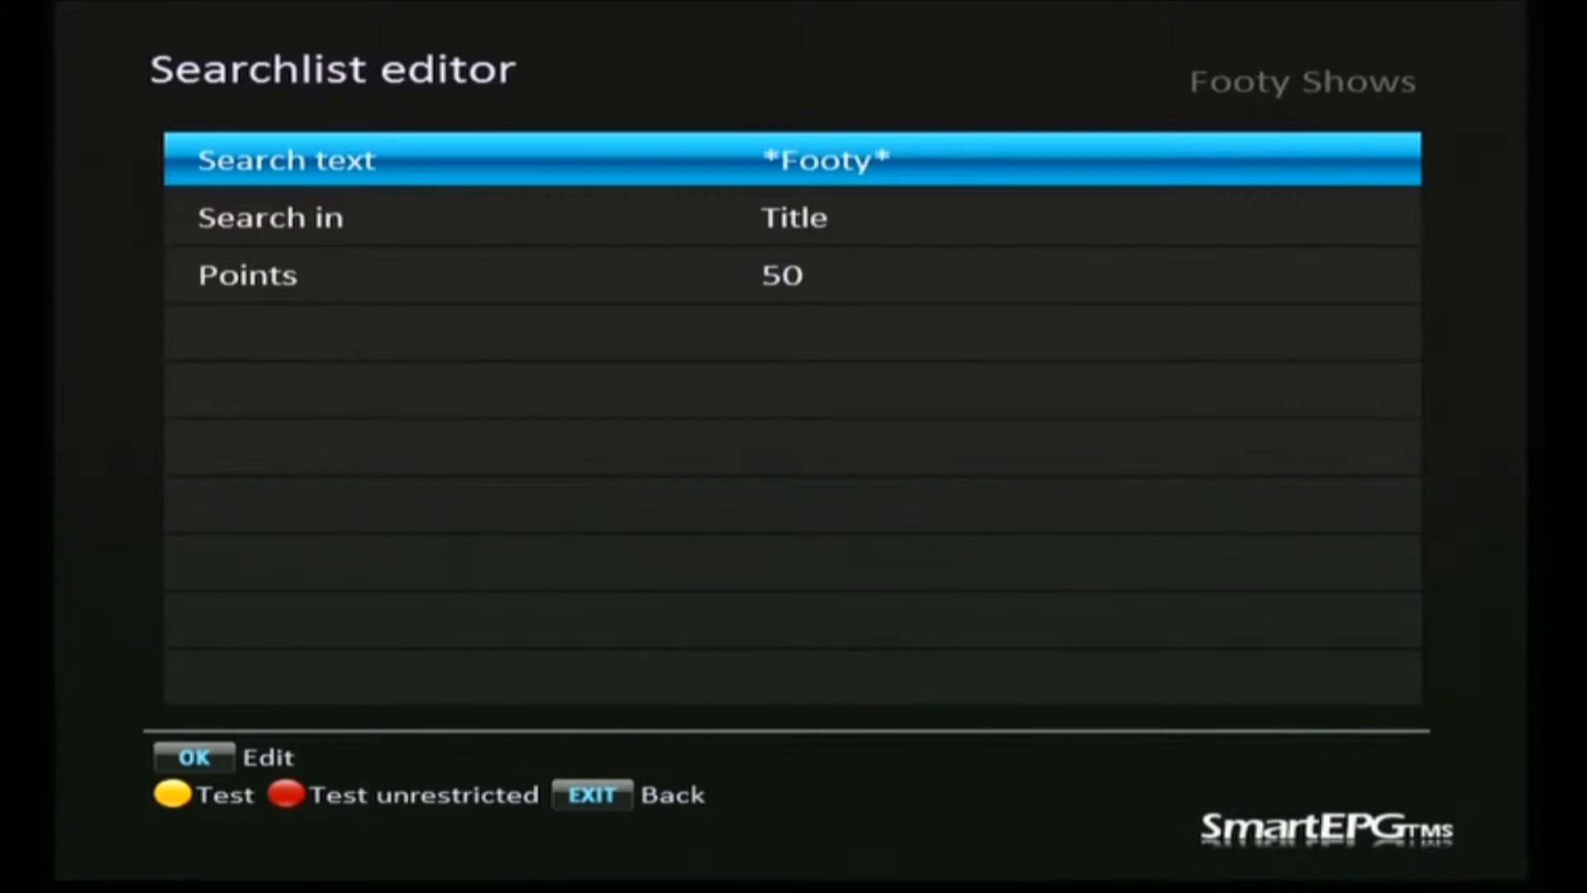
Make the *Footy* entry search in "Title & Descr. & Ext. Descr" and save the search
{"action": "key", "text": "Down"}
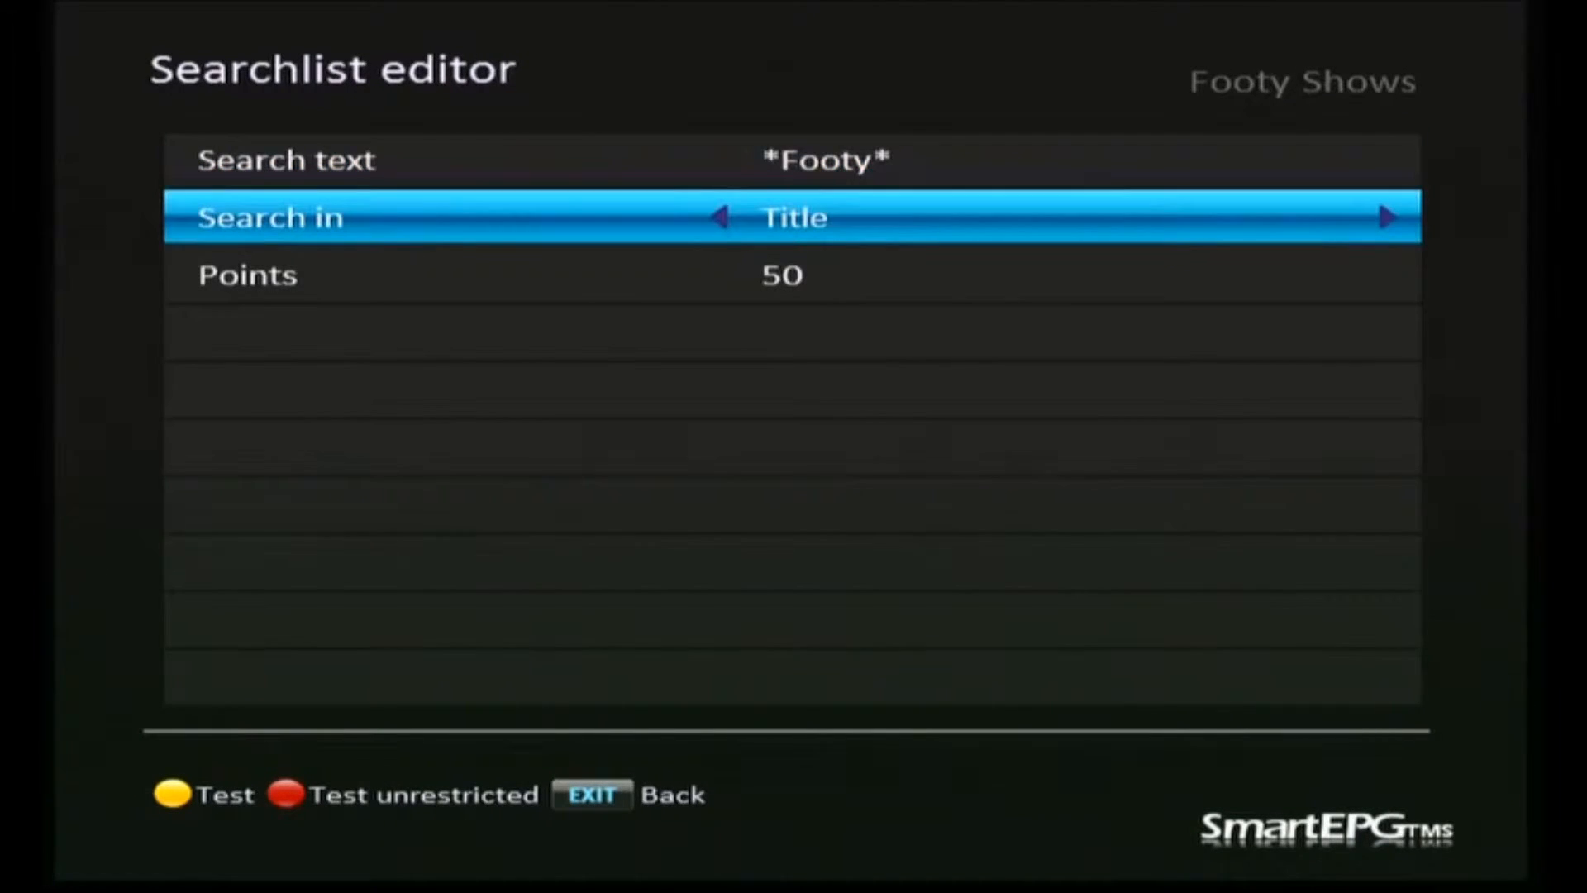
{"action": "key", "text": "Right"}
{"action": "key", "text": "Right"}
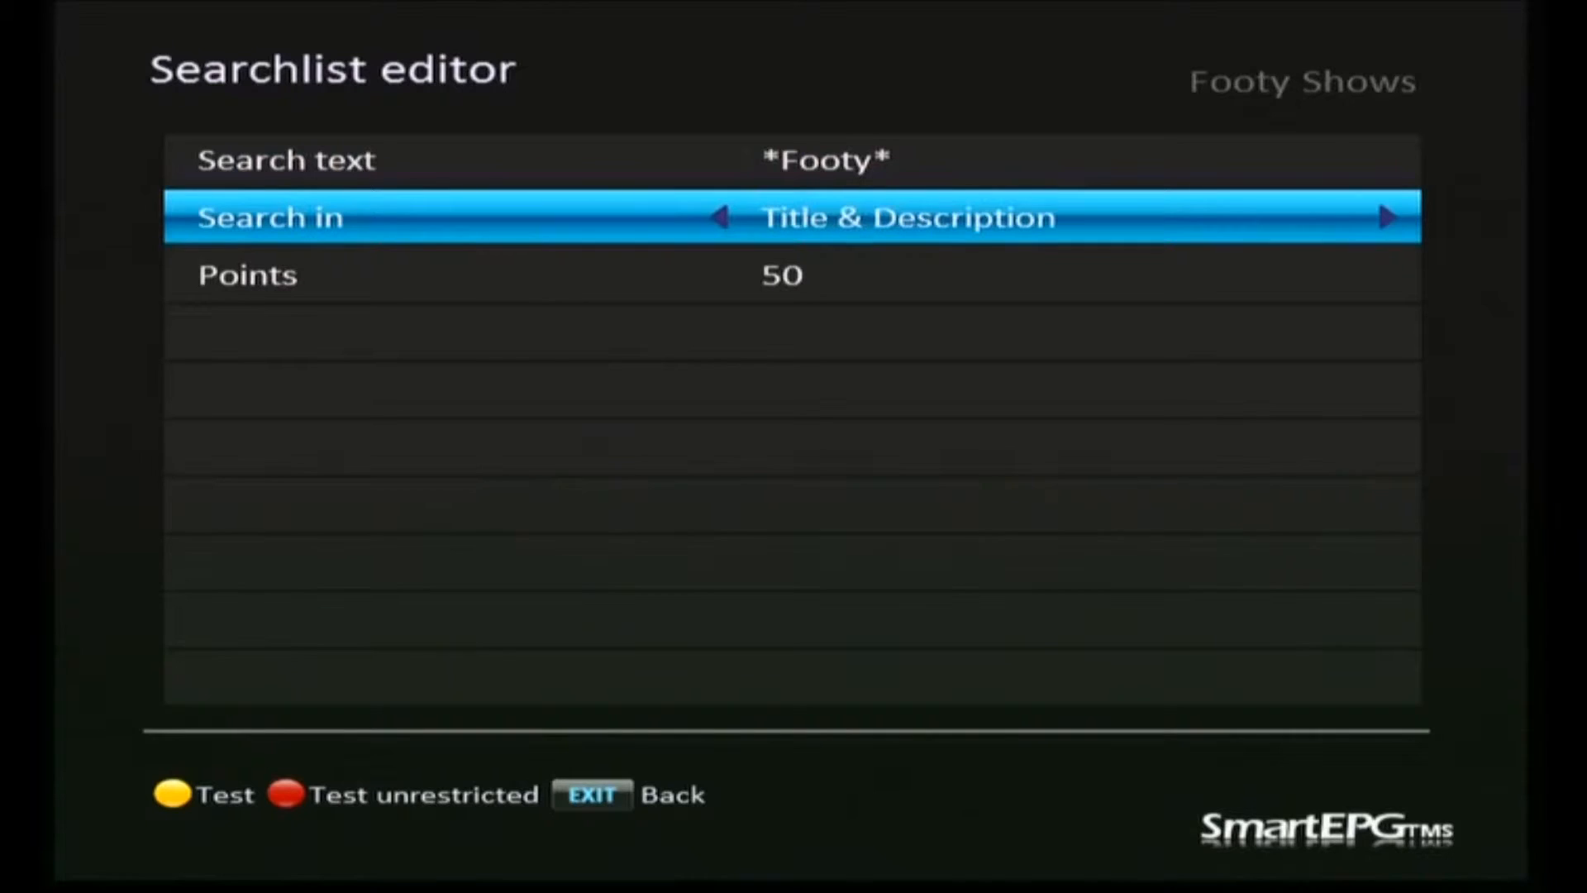
{"action": "key", "text": "Right"}
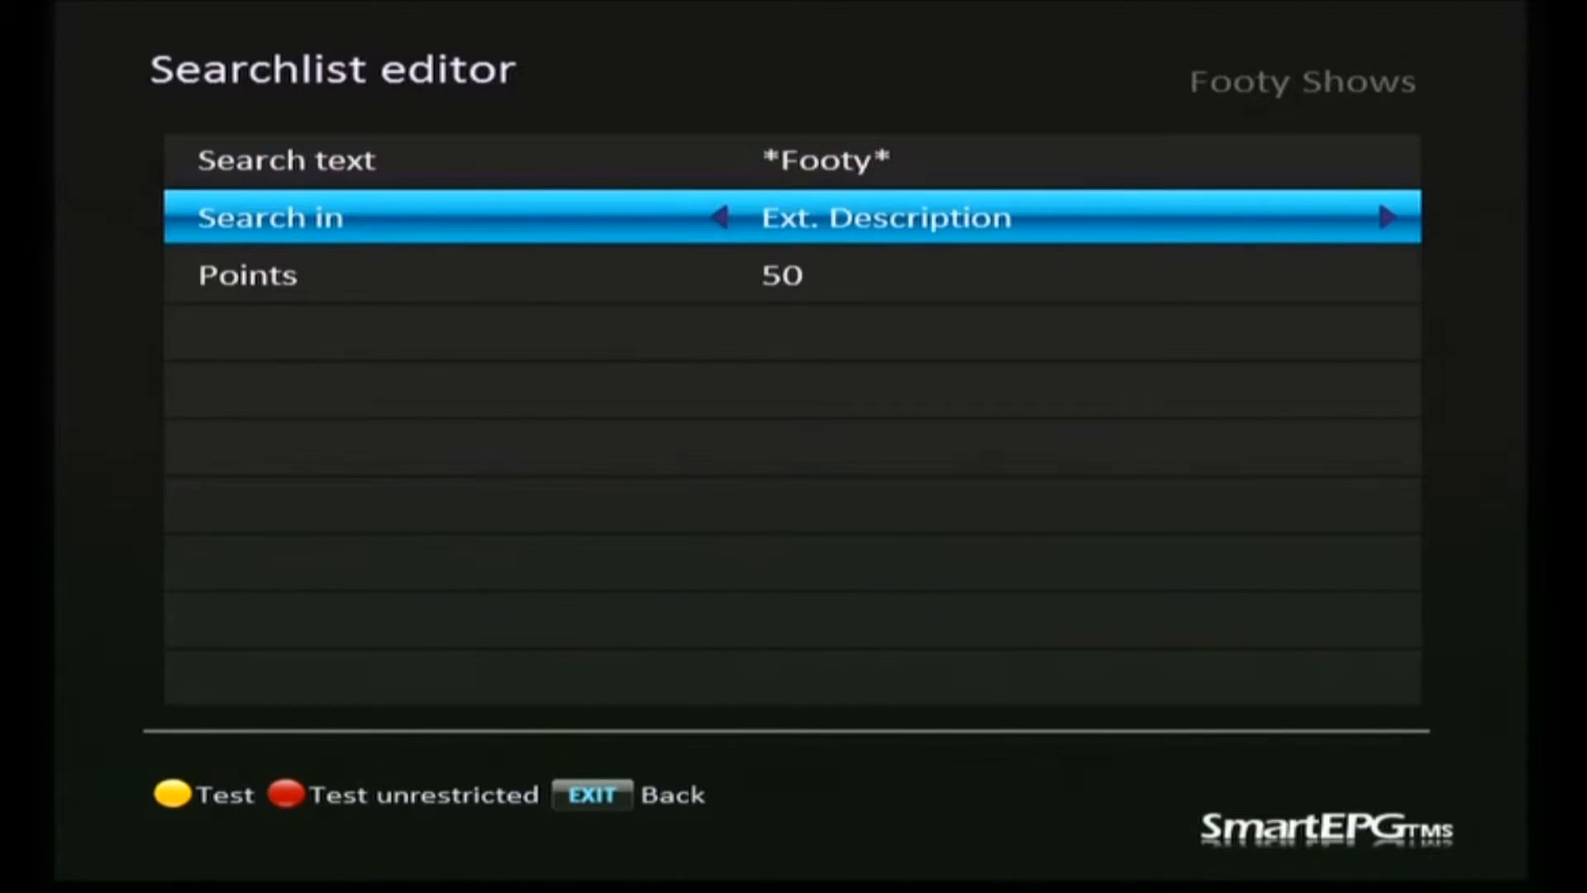
{"action": "key", "text": "Right"}
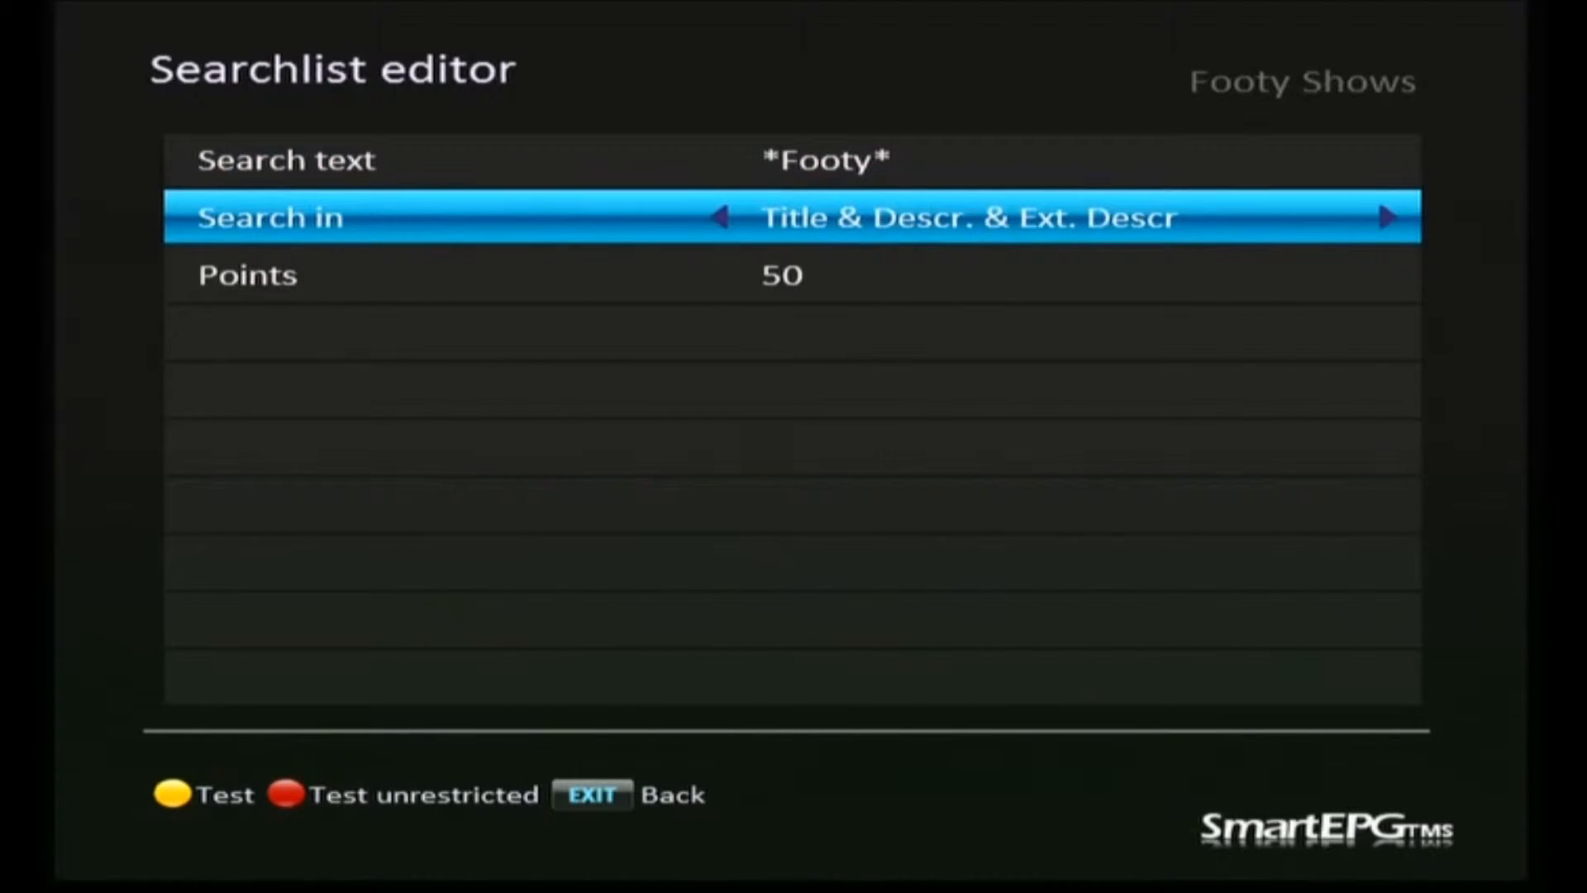
{"action": "key", "text": "Down"}
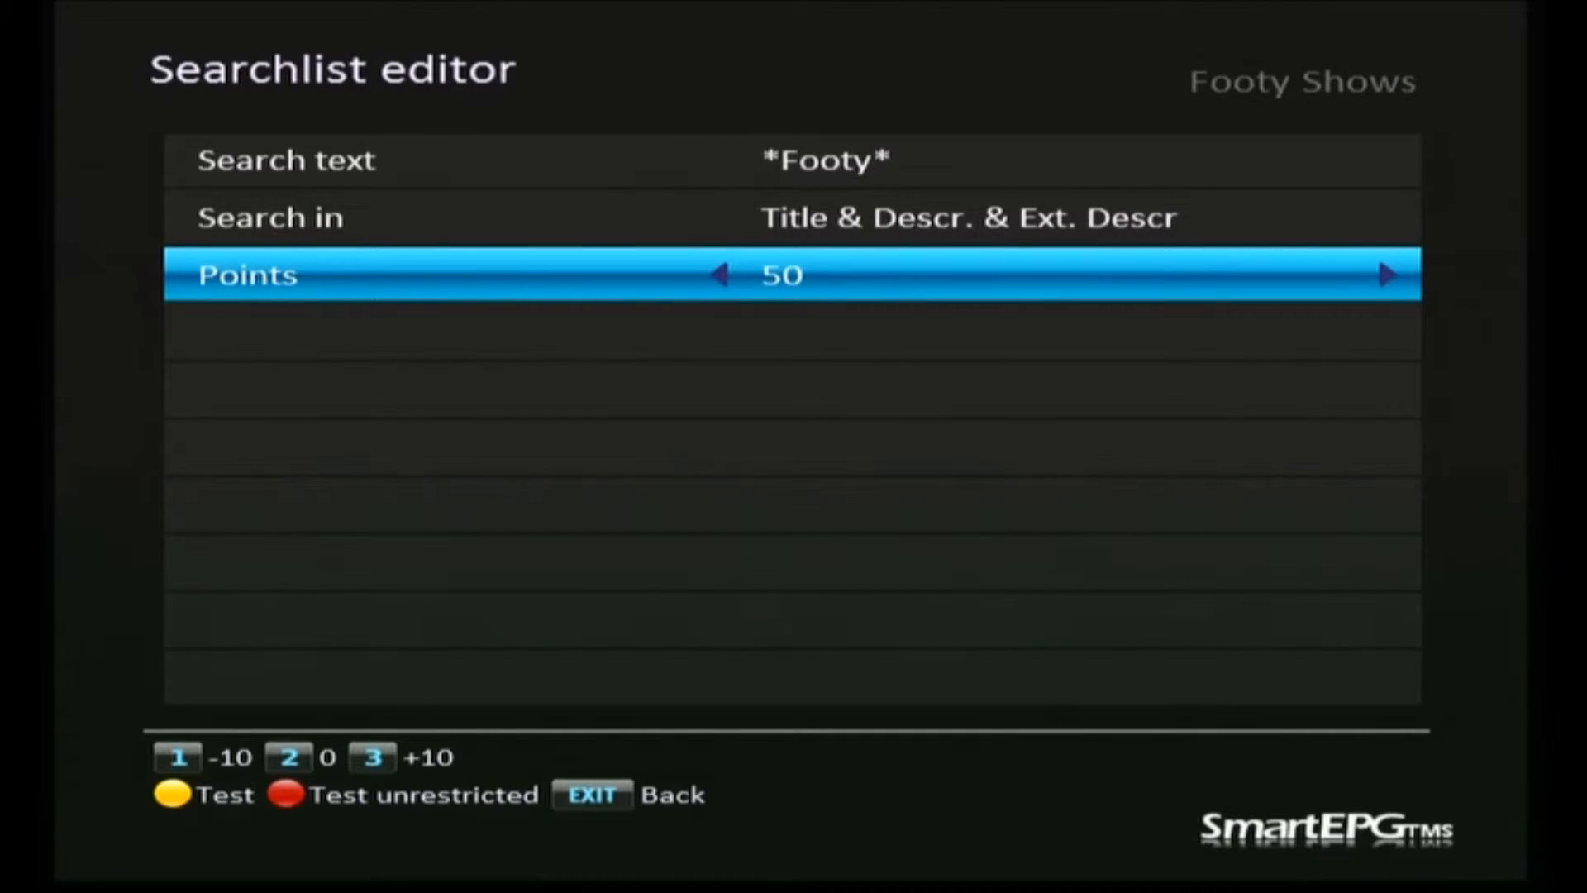
{"action": "key", "text": "Escape"}
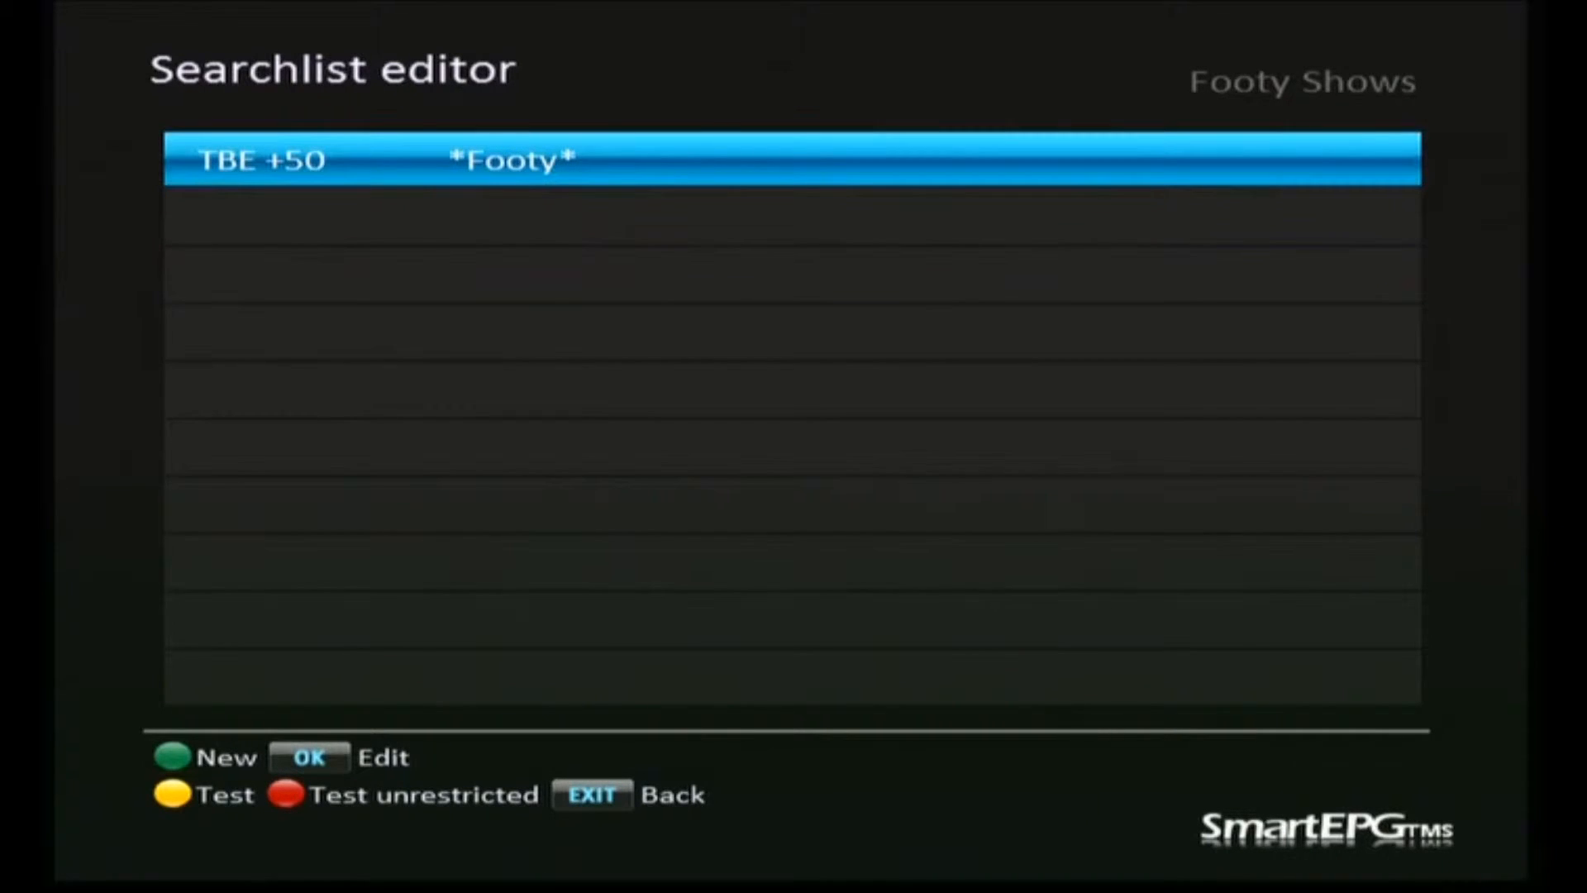
{"action": "key", "text": "Return"}
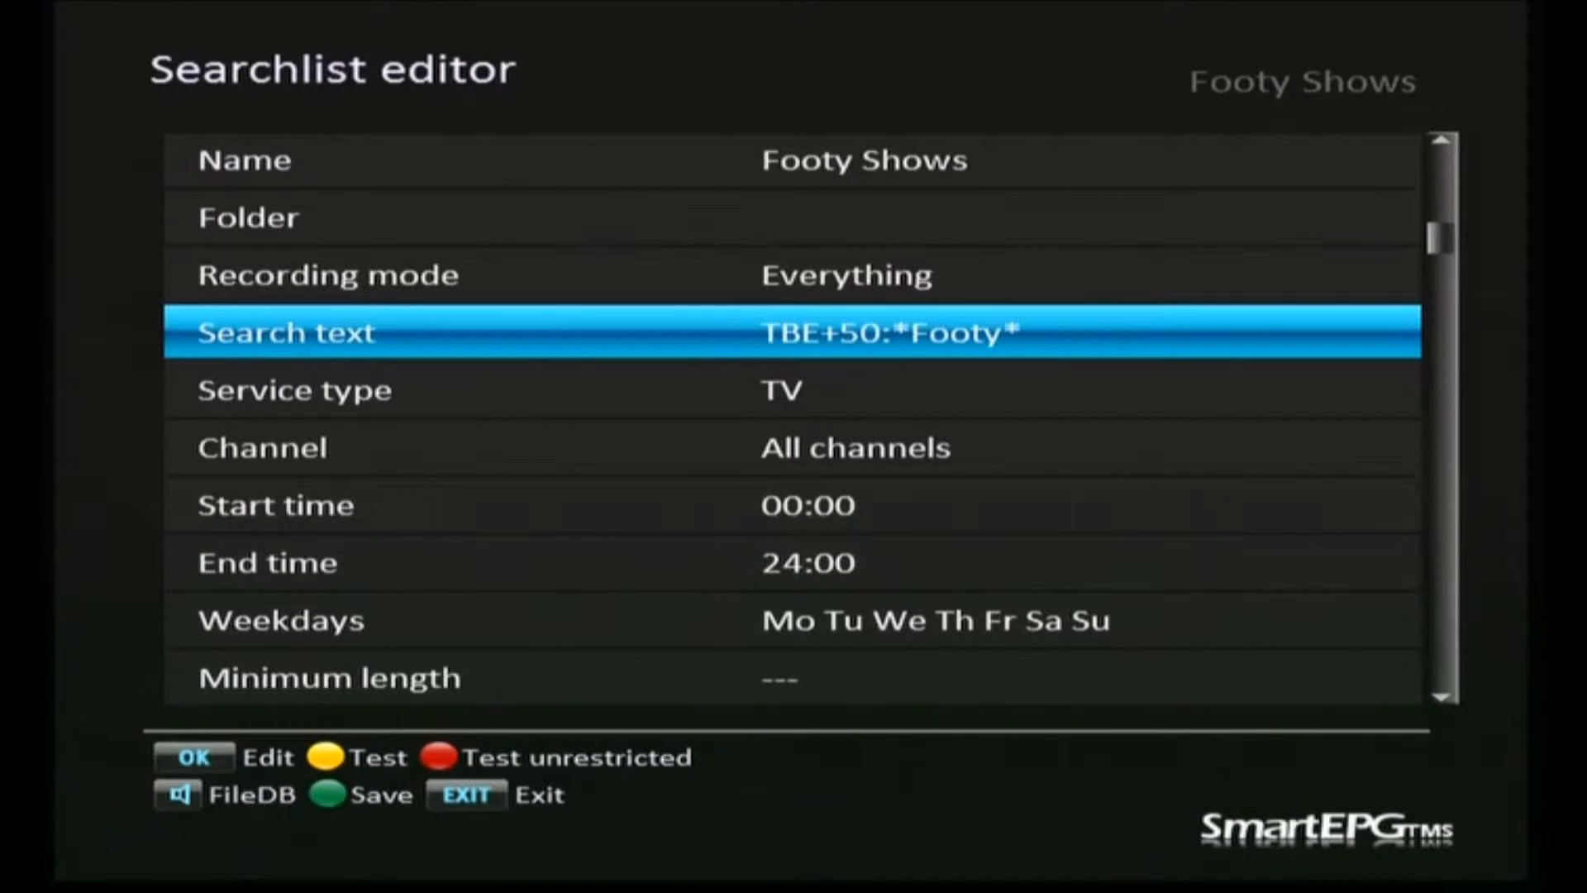
{"action": "key", "text": "F3"}
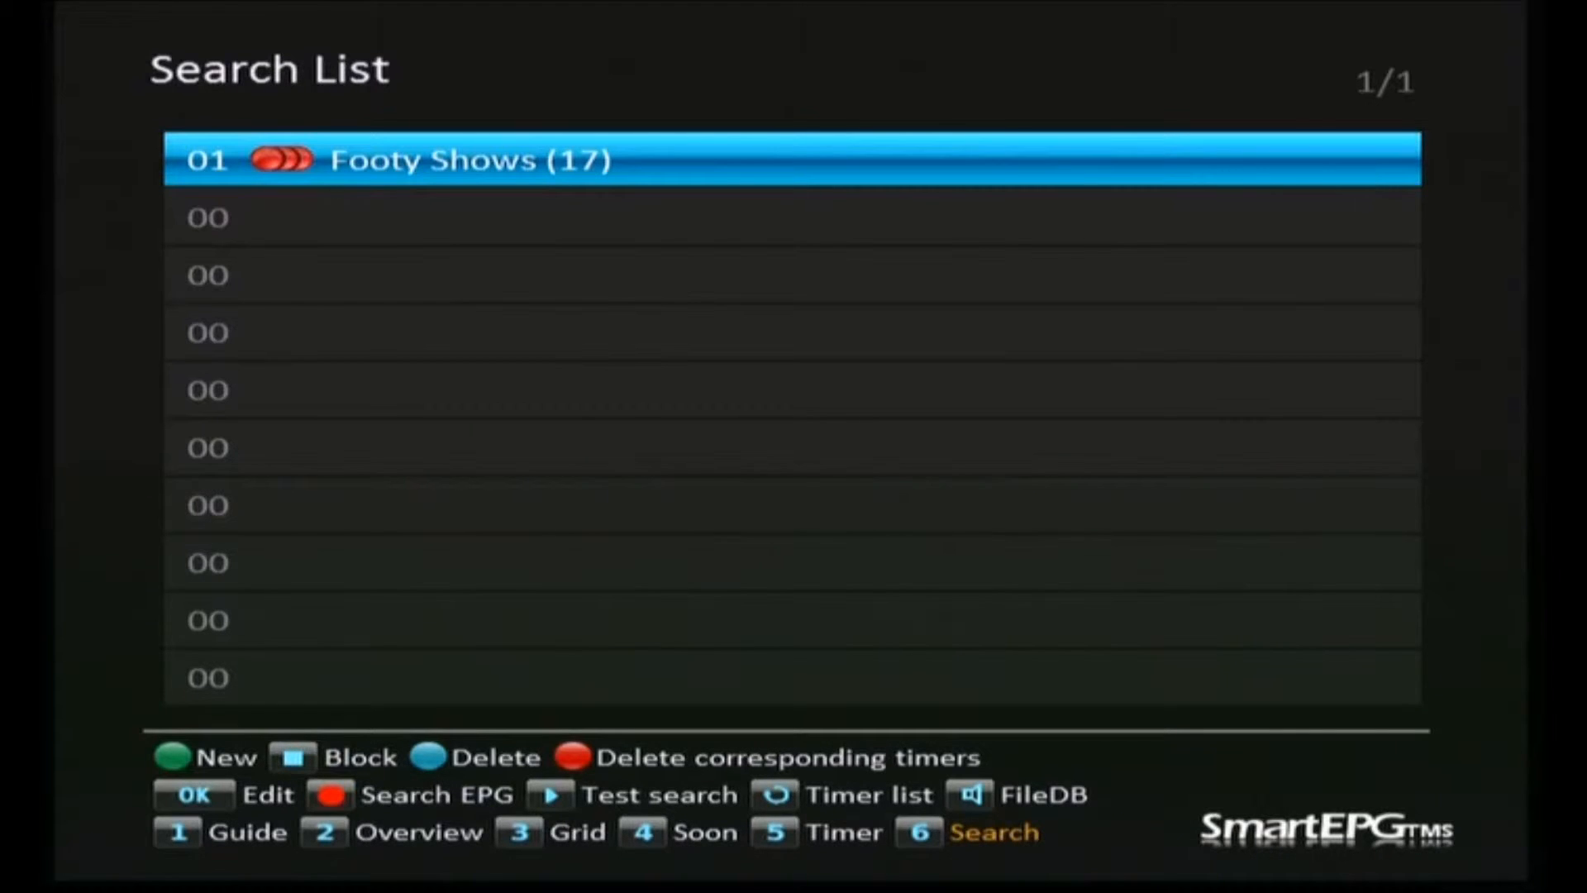
Review the Timer List and read the extended information for "That's Good for Footy (PG)"
{"action": "key", "text": "5"}
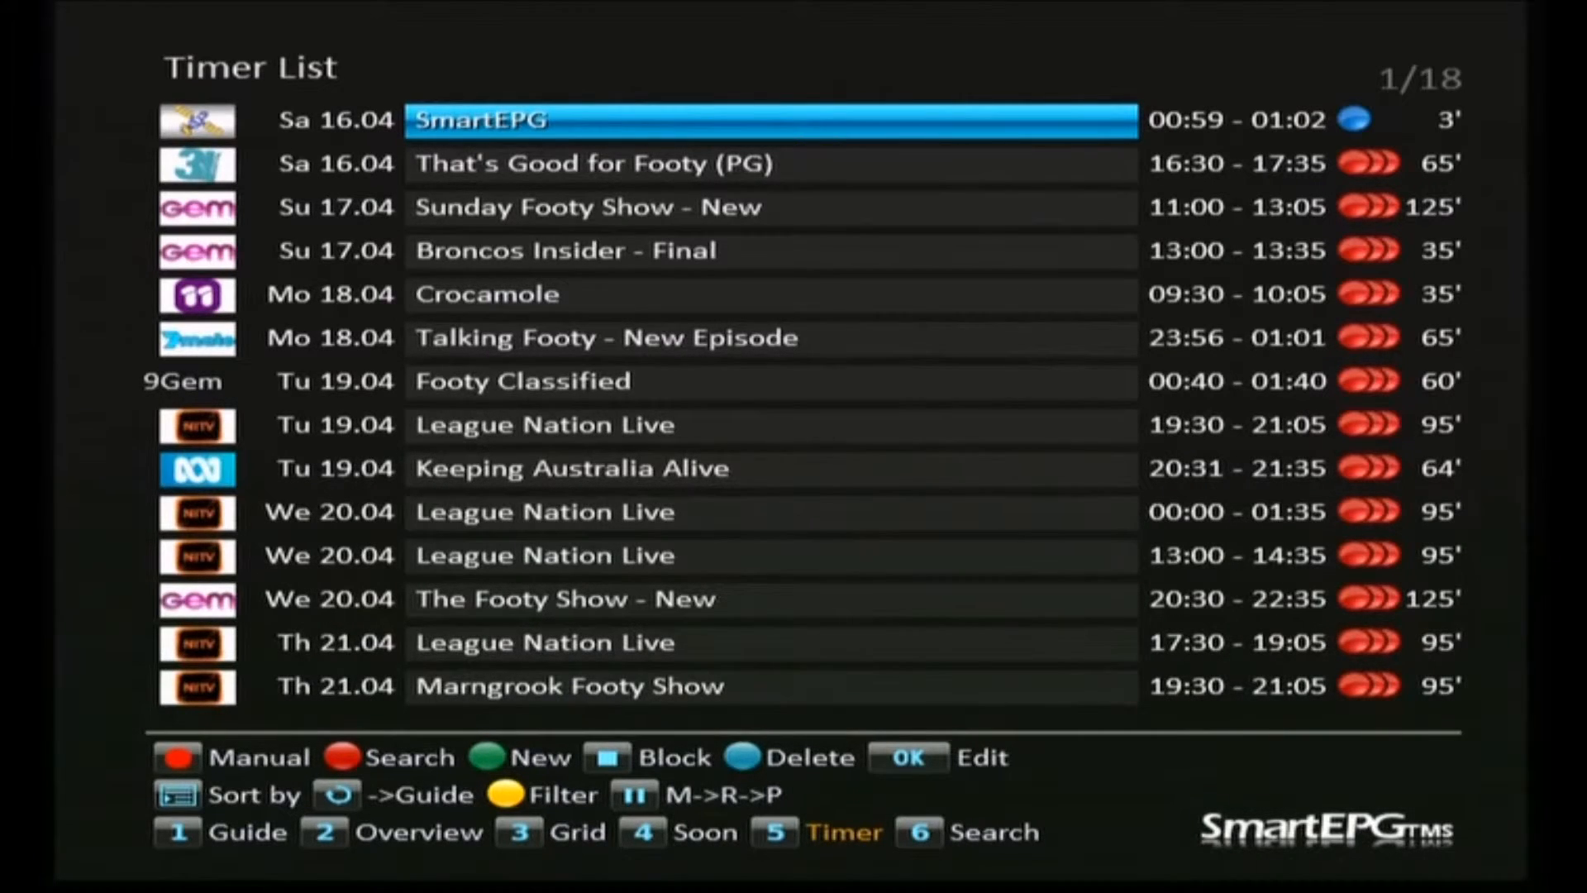
{"action": "key", "text": "Down"}
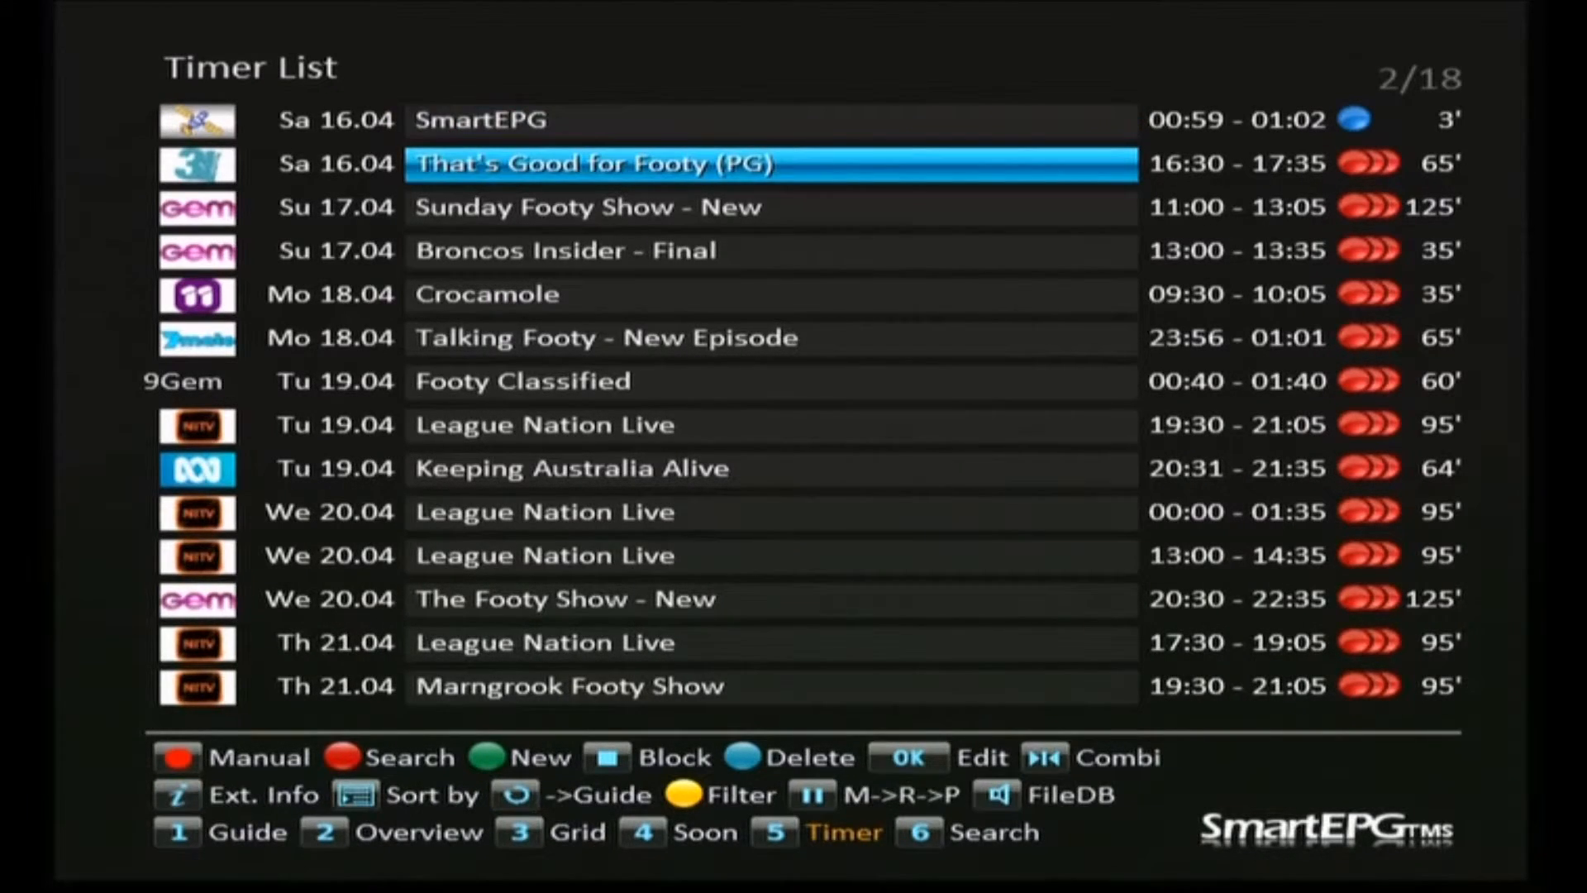
{"action": "key", "text": "i"}
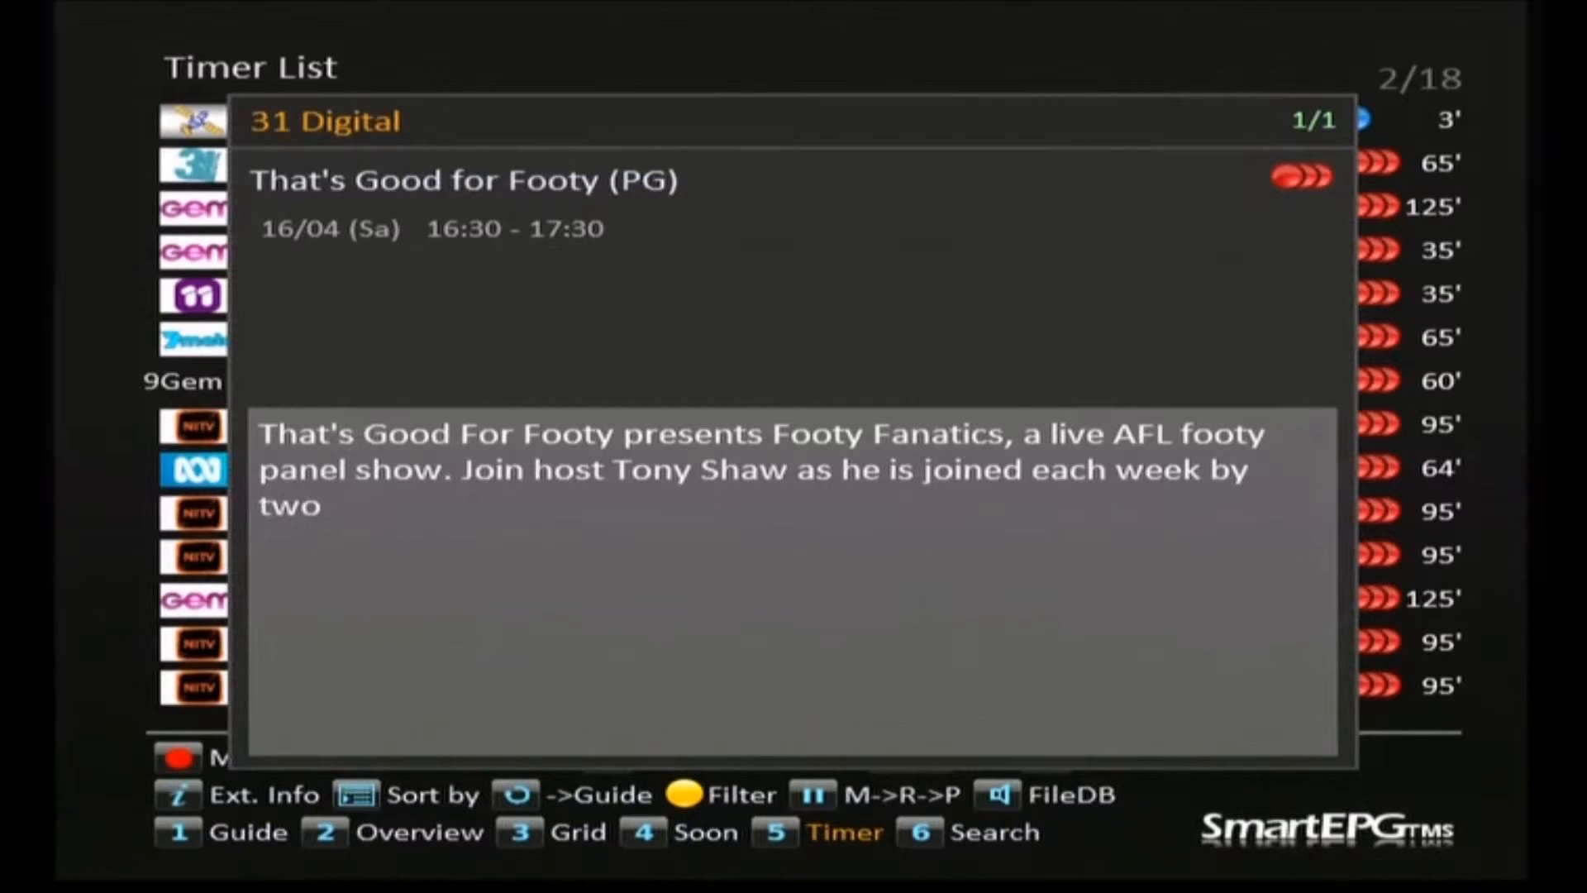
{"action": "key", "text": "Escape"}
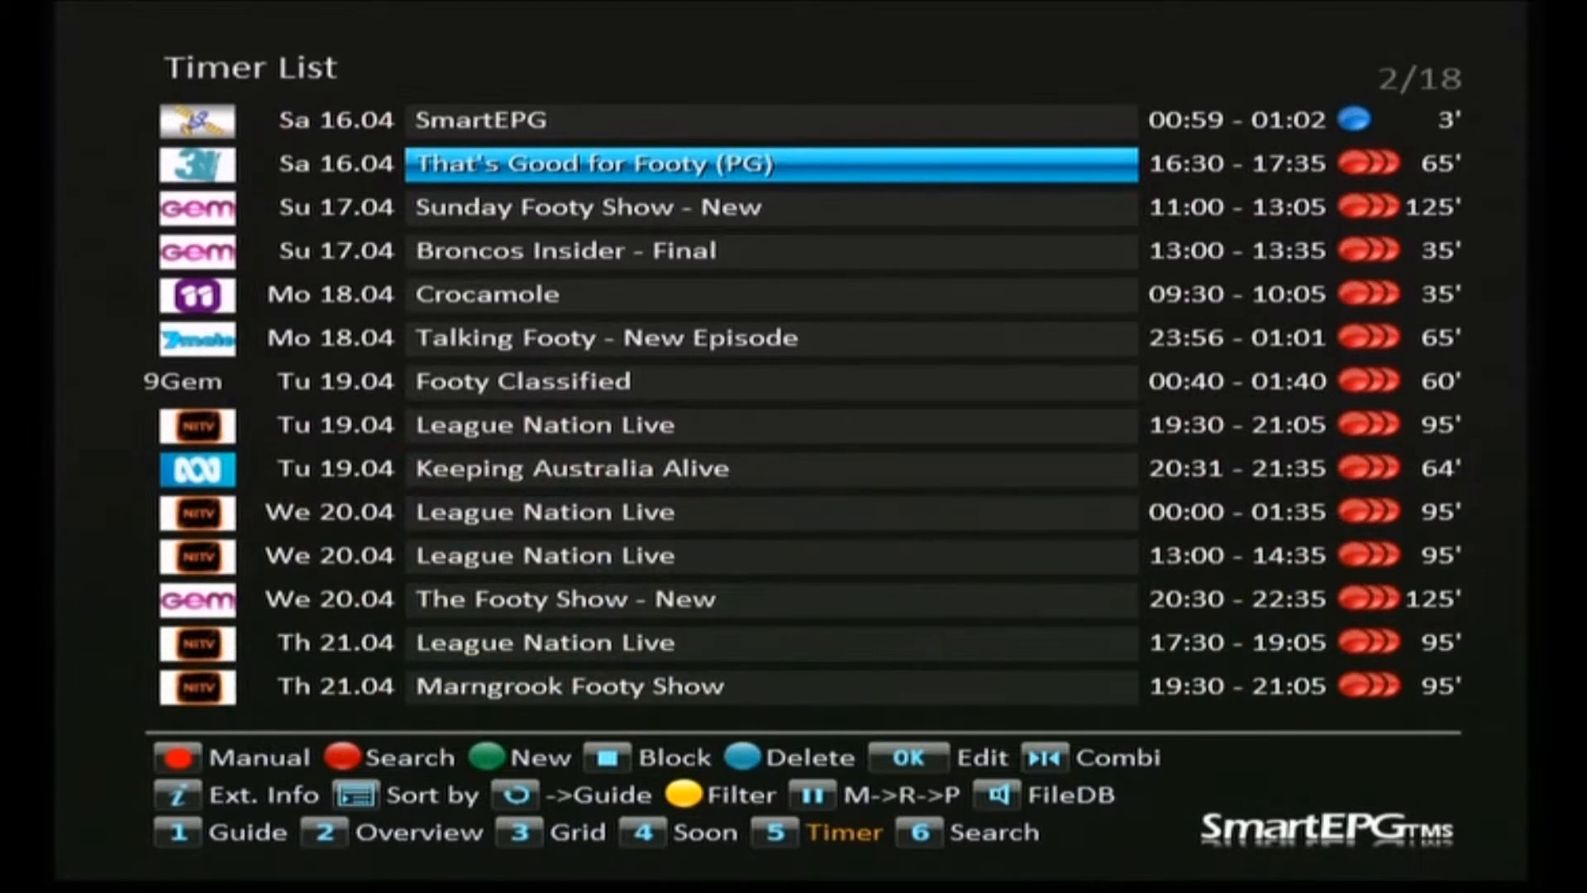
Read the extended information for "Sunday Footy Show - New" and combine its timer with "Broncos Insider - Final"
{"action": "key", "text": "Down"}
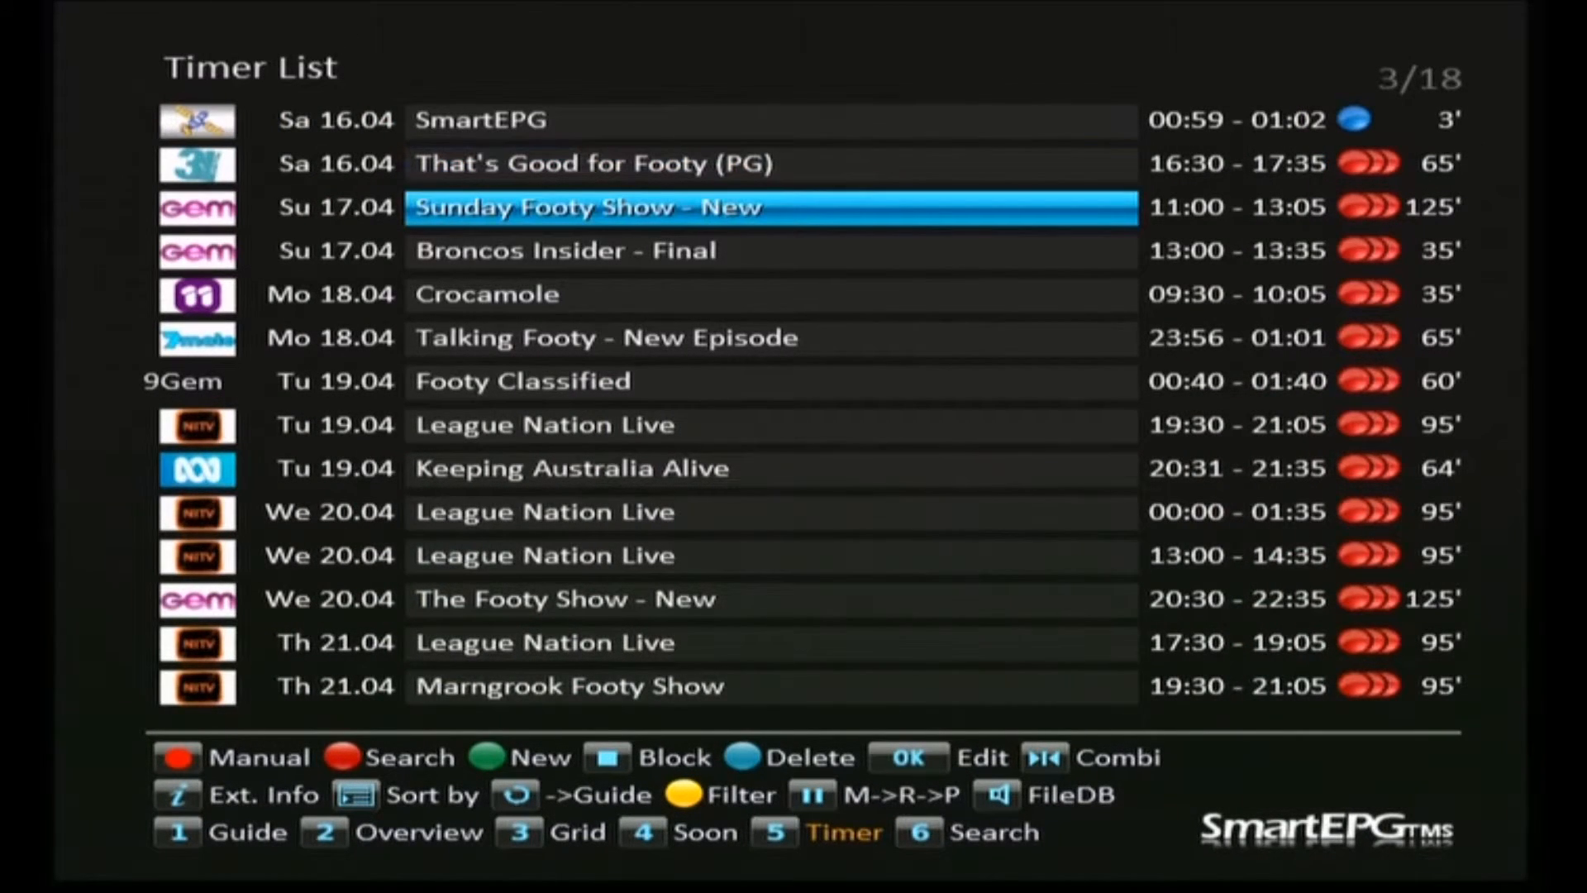
{"action": "key", "text": "i"}
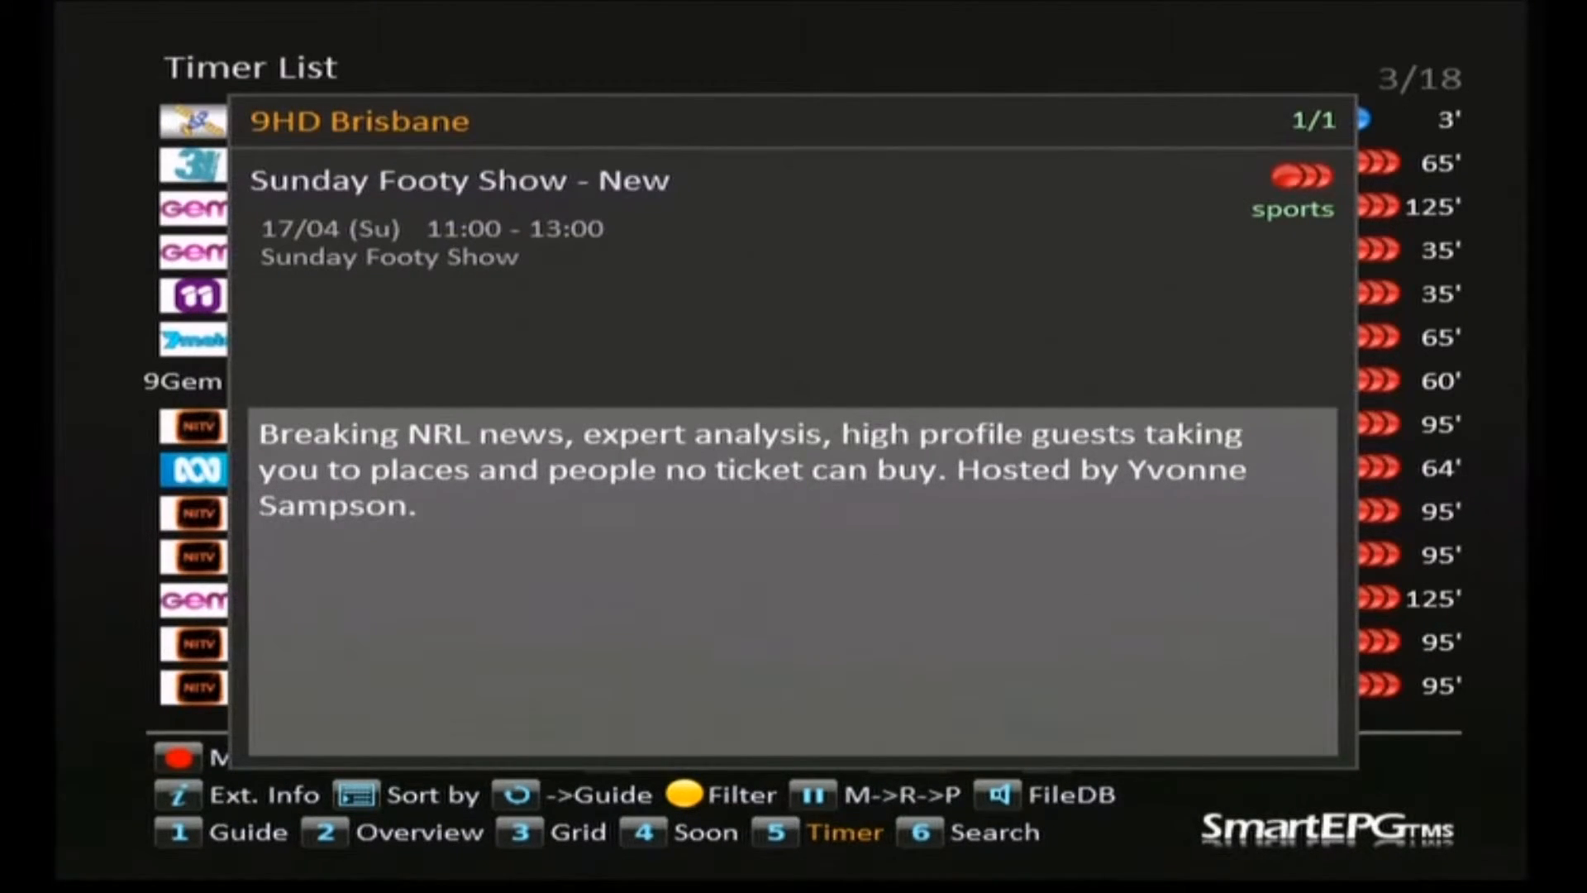
{"action": "key", "text": "Escape"}
{"action": "key", "text": "c"}
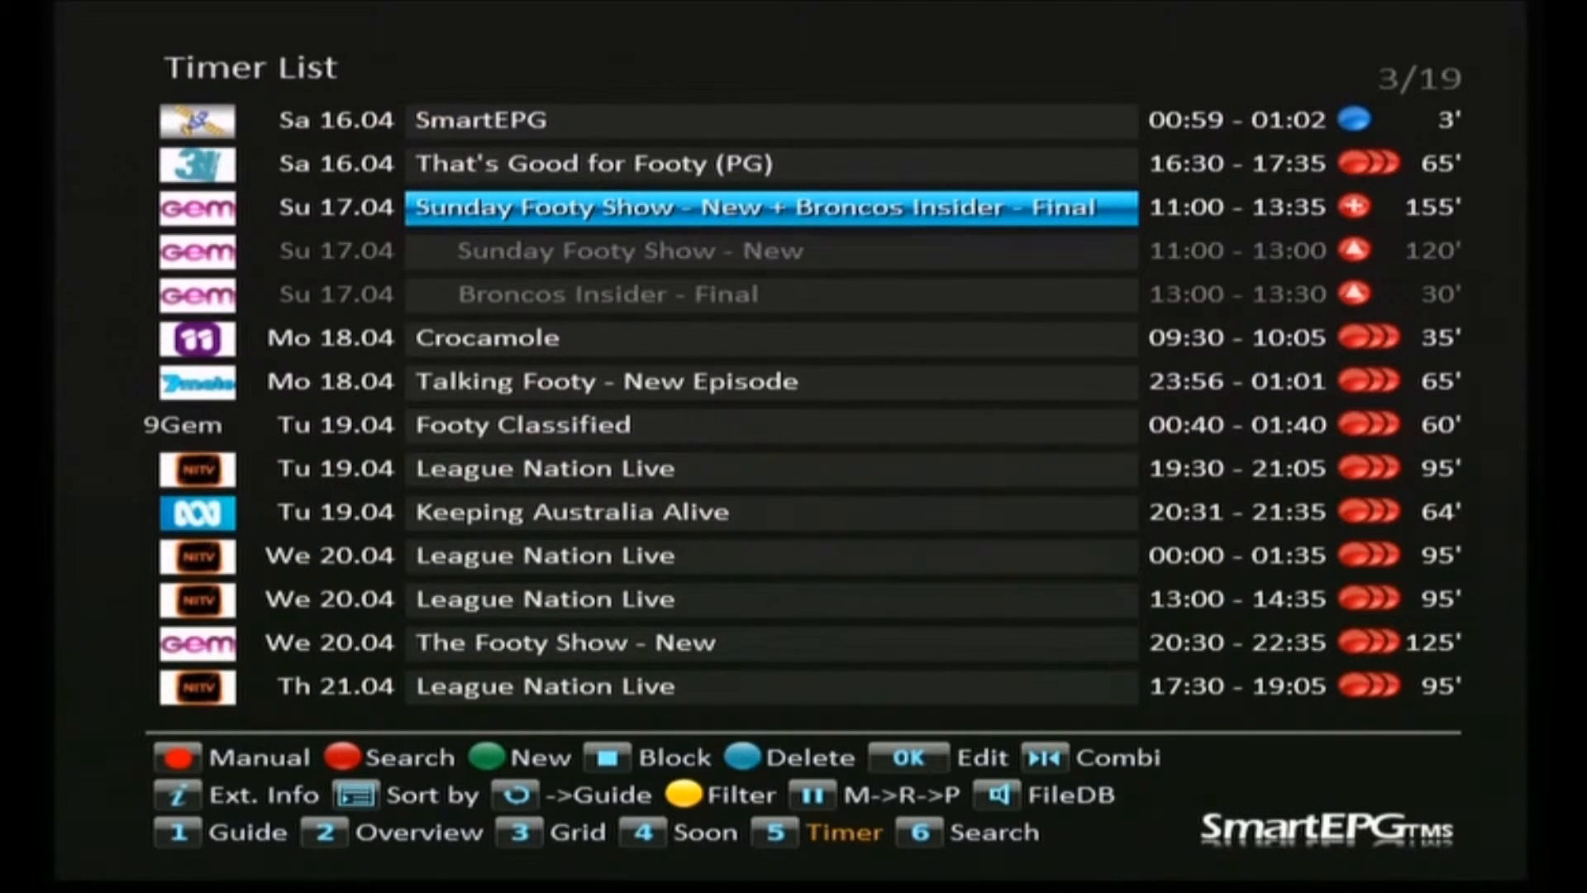
Review the timers below the combined recording and read the extended information for "League Nation Live" on Tu 19.04
{"action": "key", "text": "Down"}
{"action": "key", "text": "Down"}
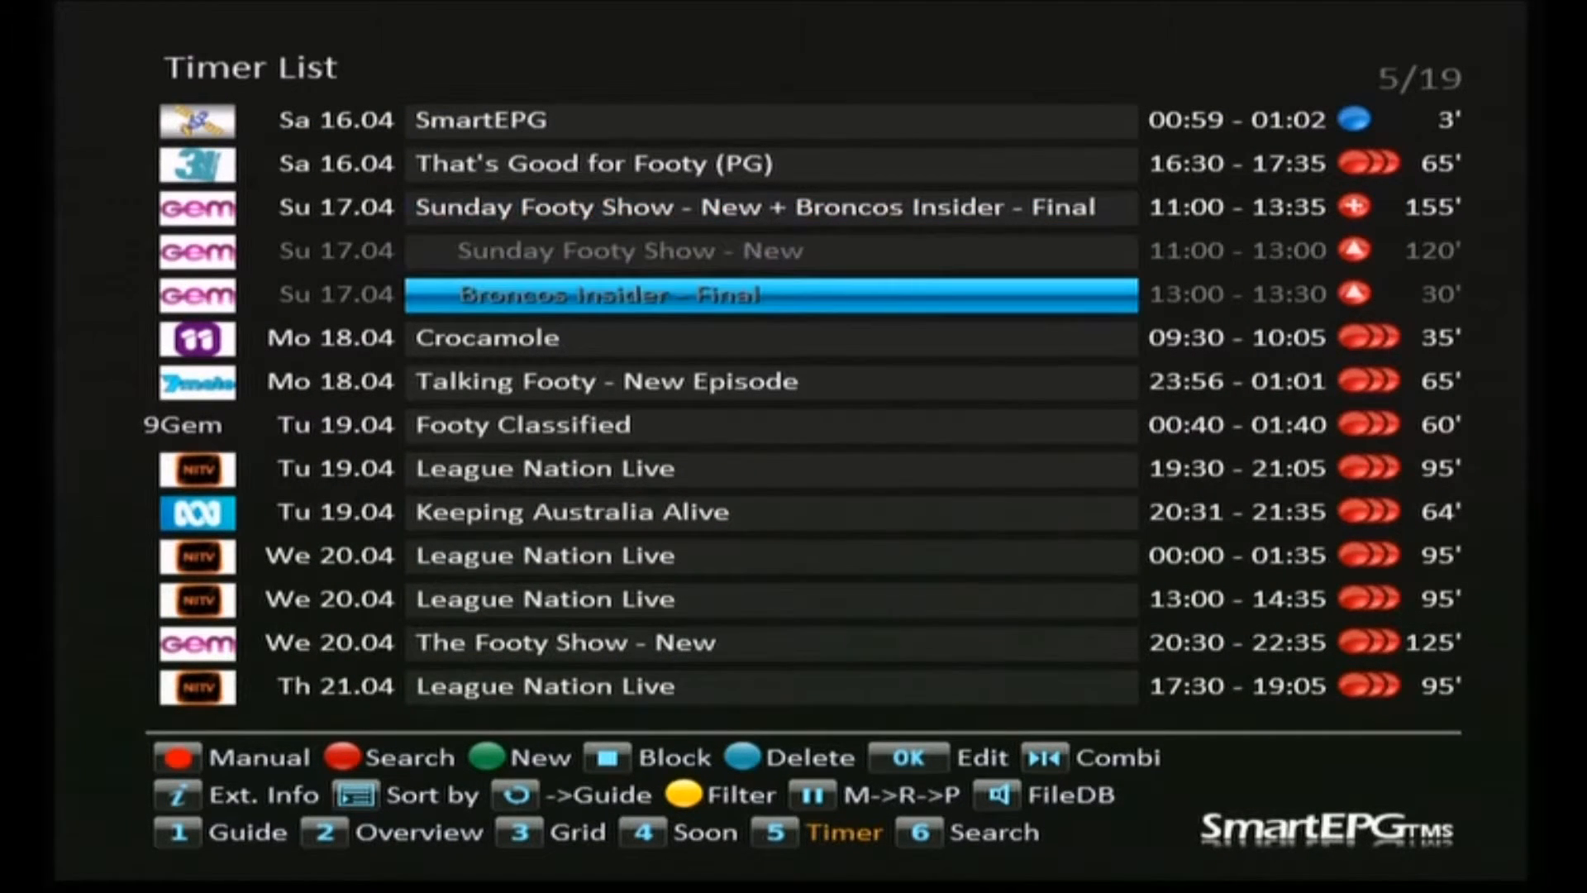
{"action": "key", "text": "Down"}
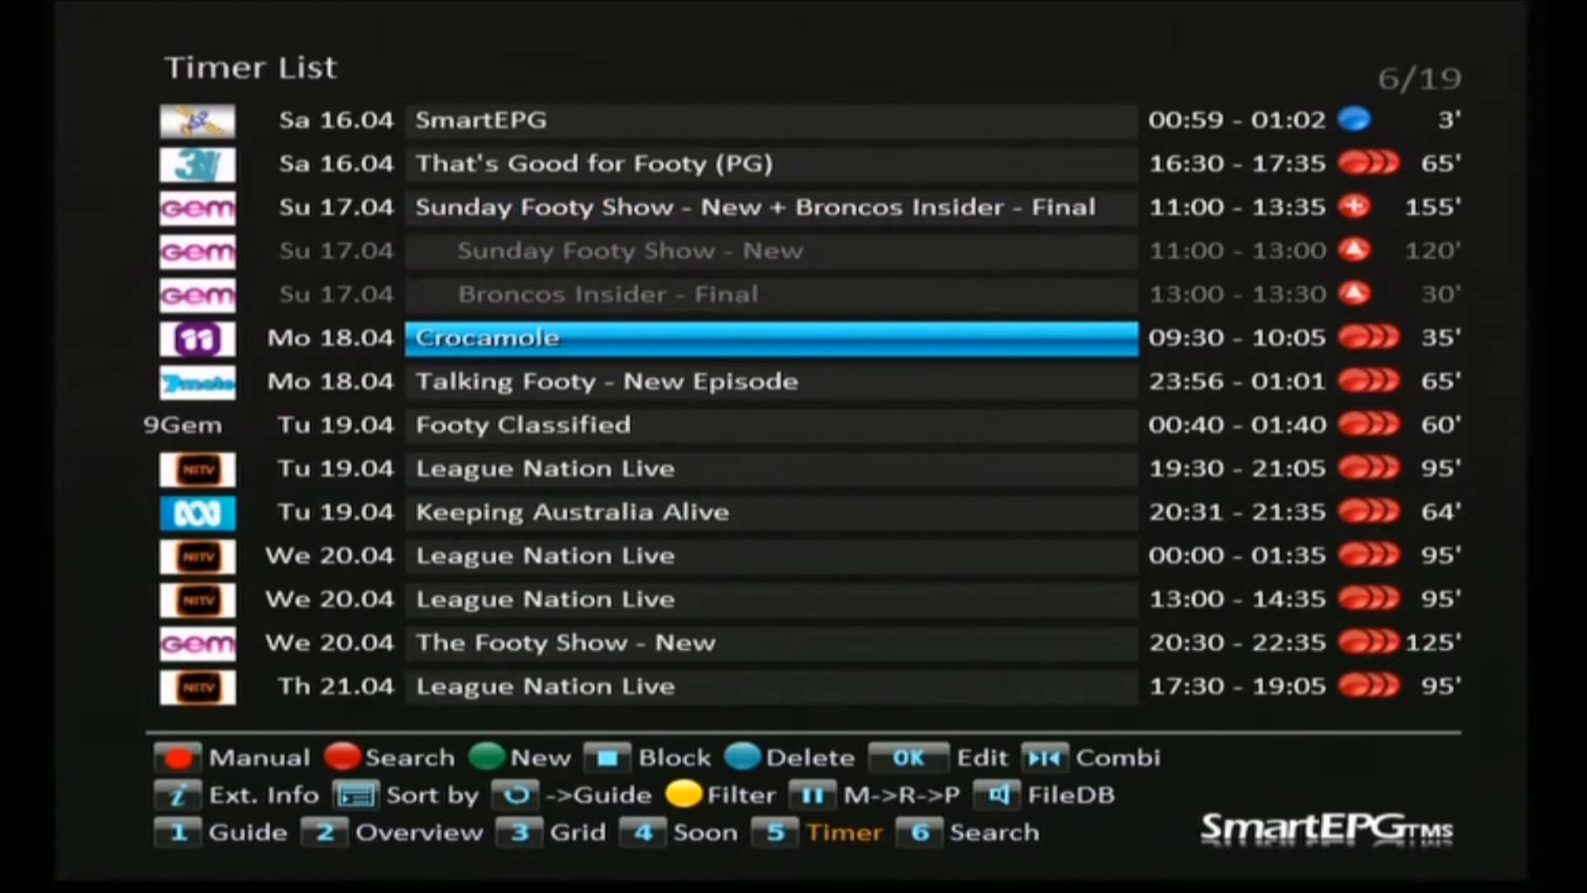
{"action": "key", "text": "Down"}
{"action": "key", "text": "Down"}
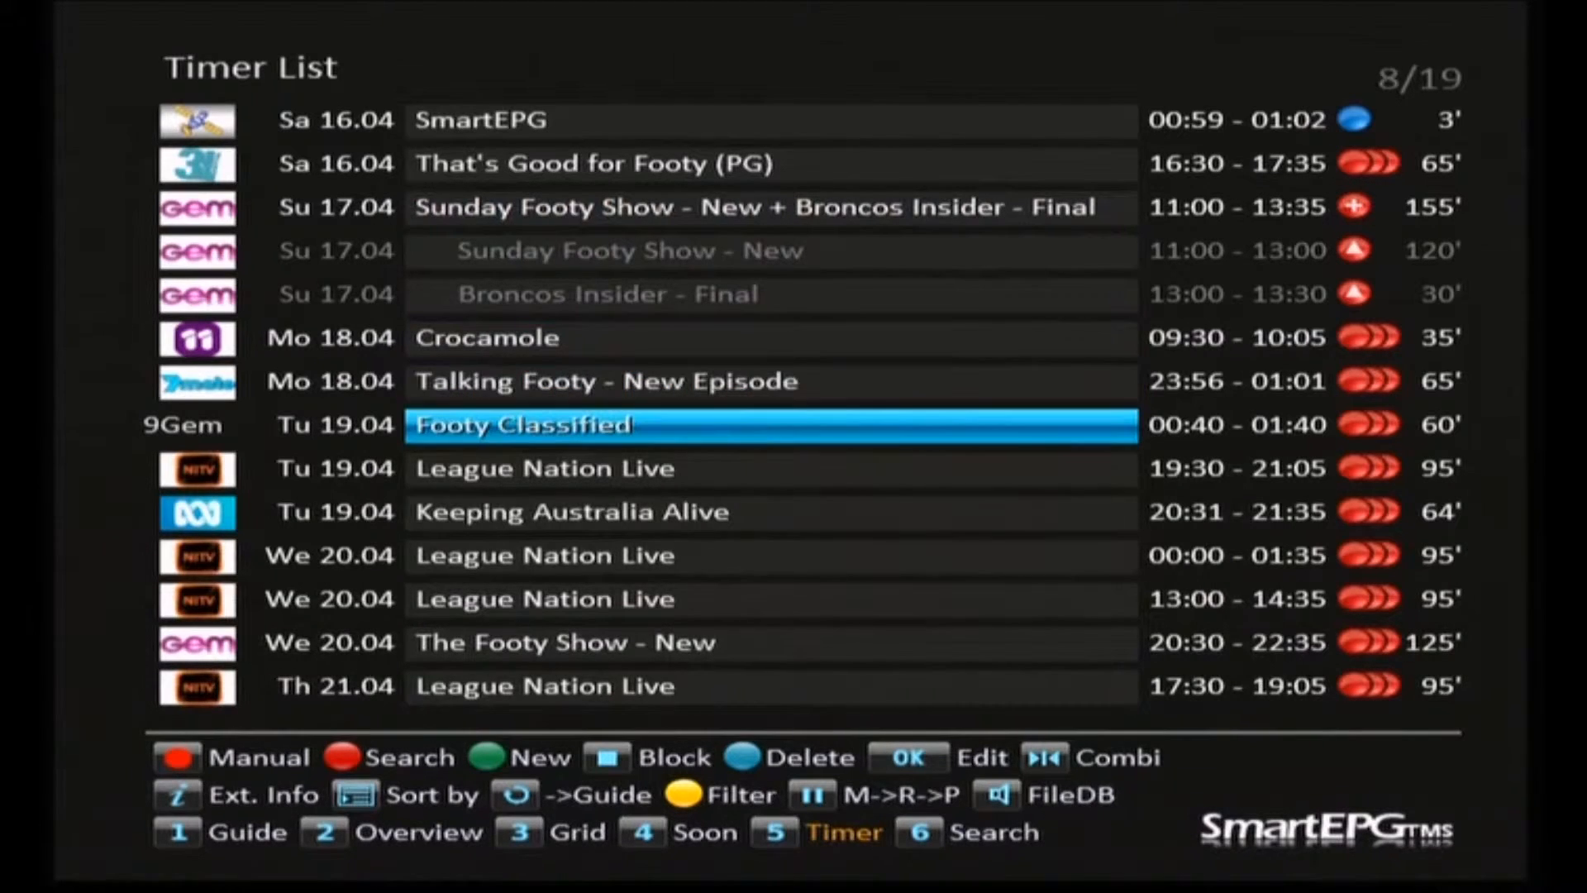
{"action": "key", "text": "Down"}
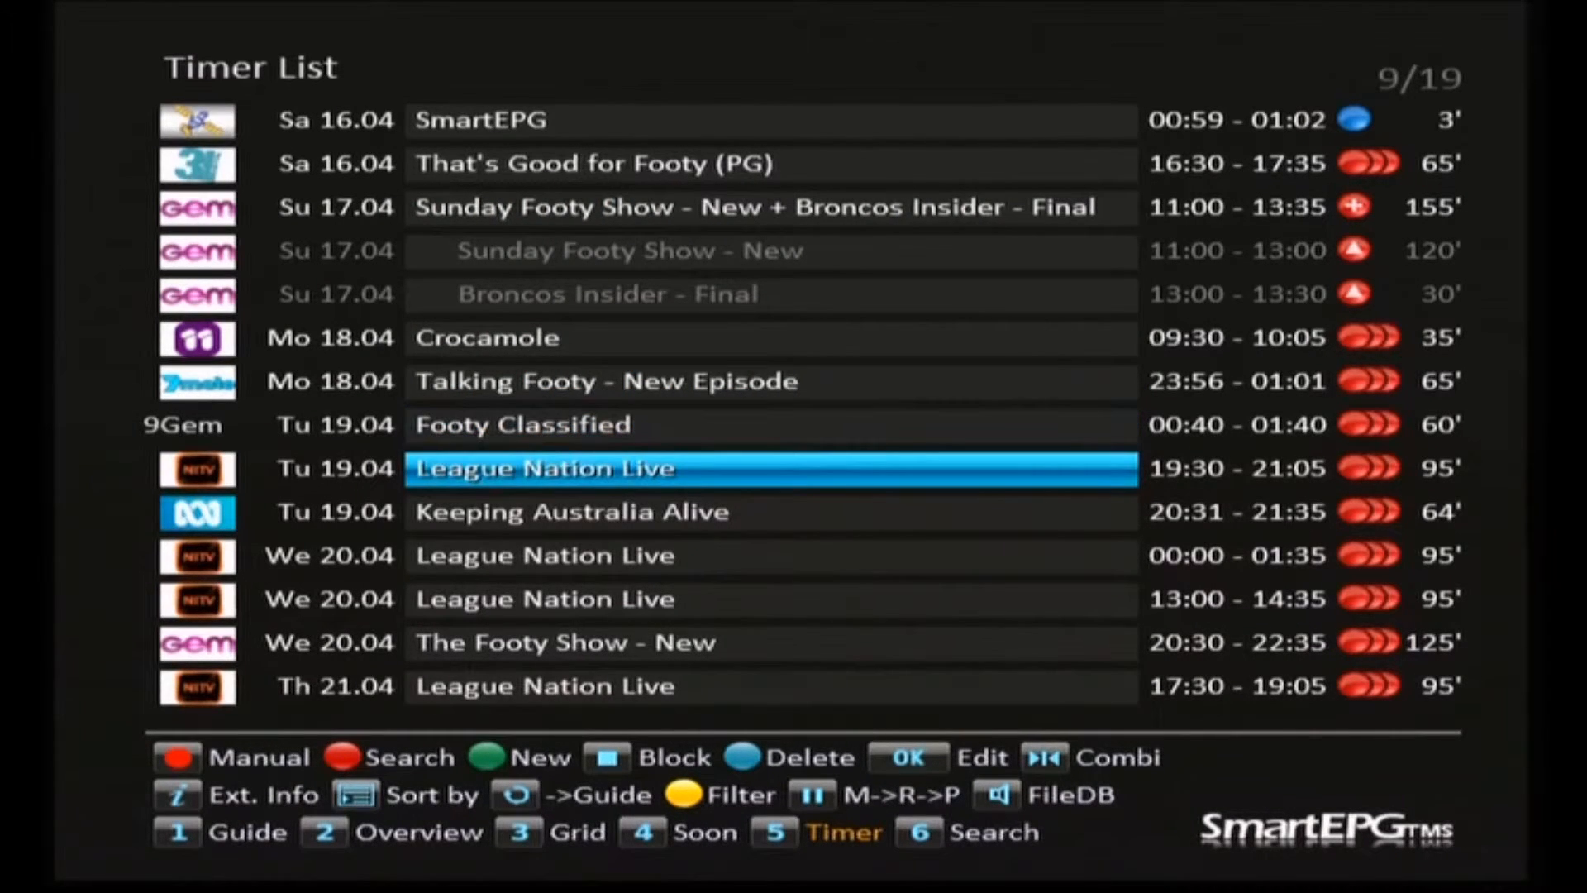
{"action": "key", "text": "i"}
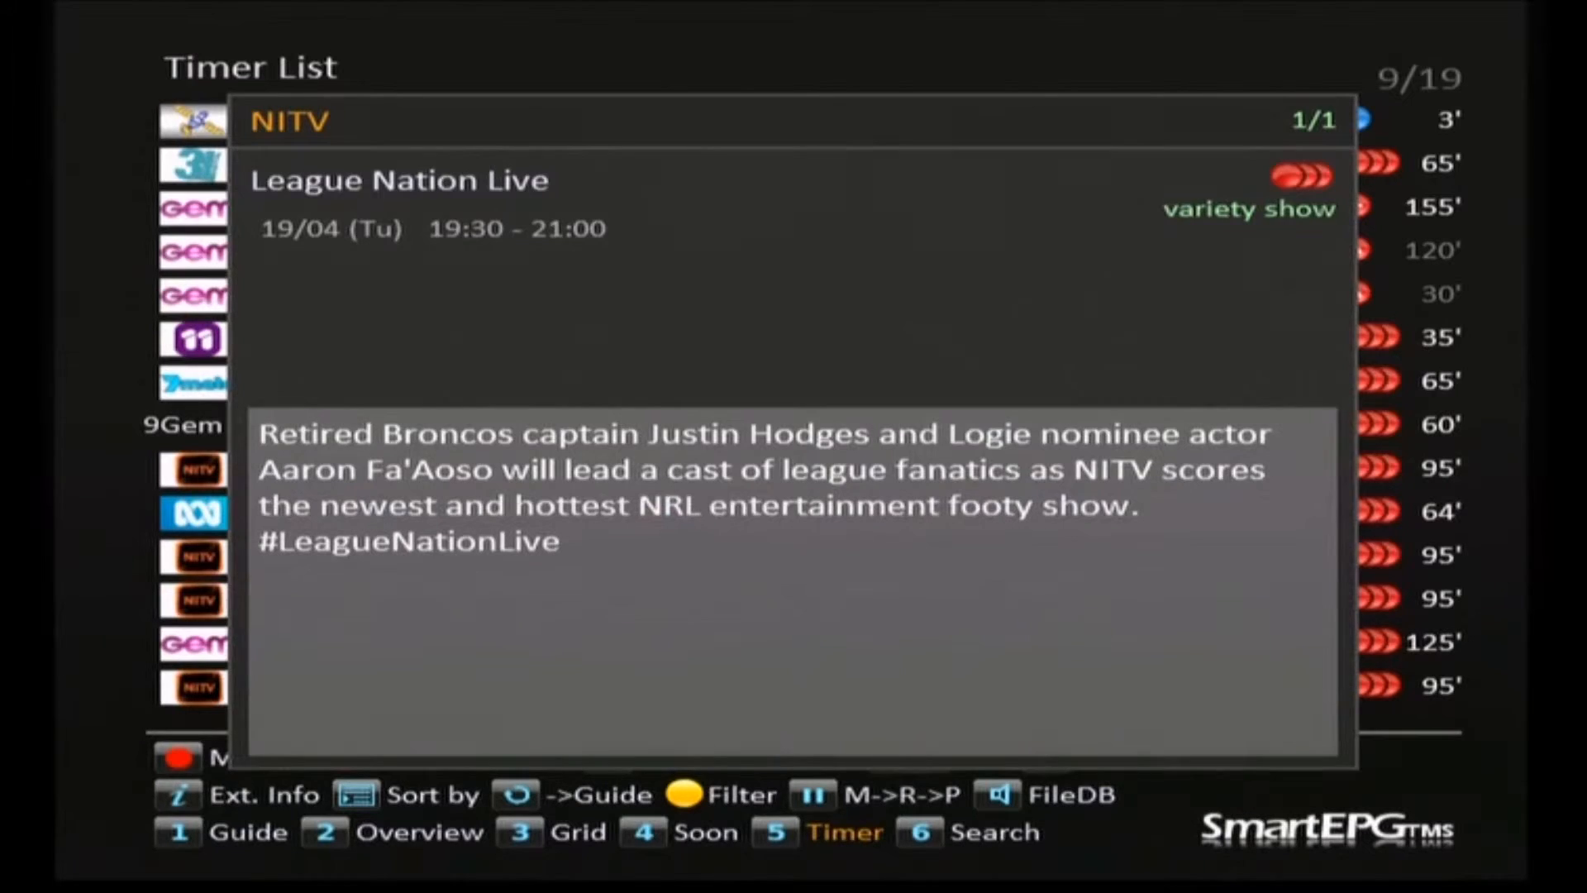
{"action": "key", "text": "Escape"}
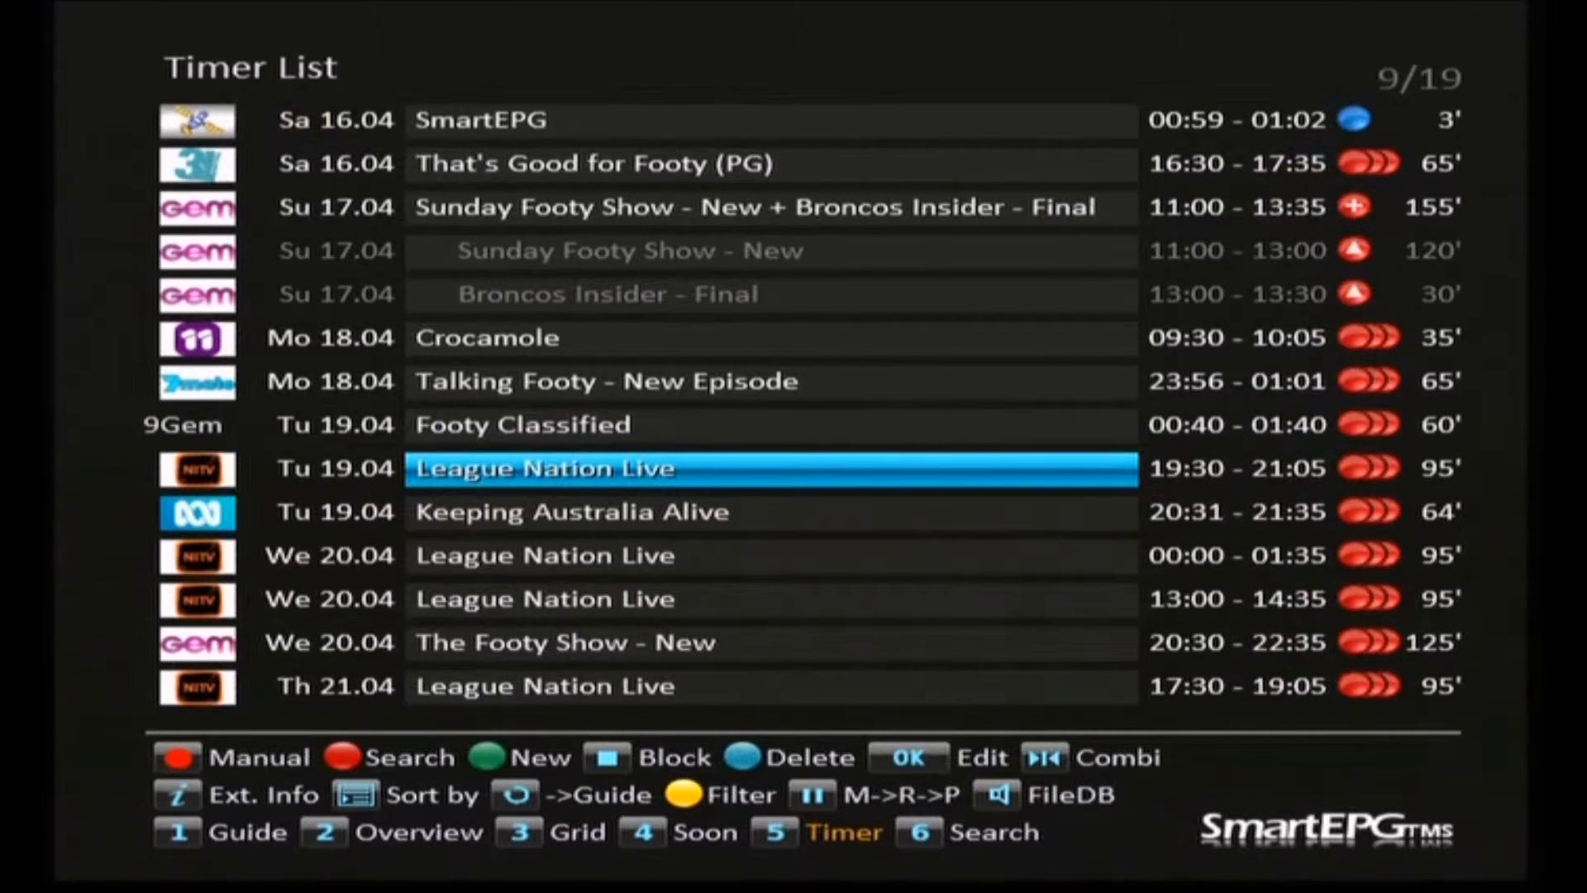
Read the extended information for the "The Footy Show - New" timer on We 20.04
{"action": "key", "text": "Down"}
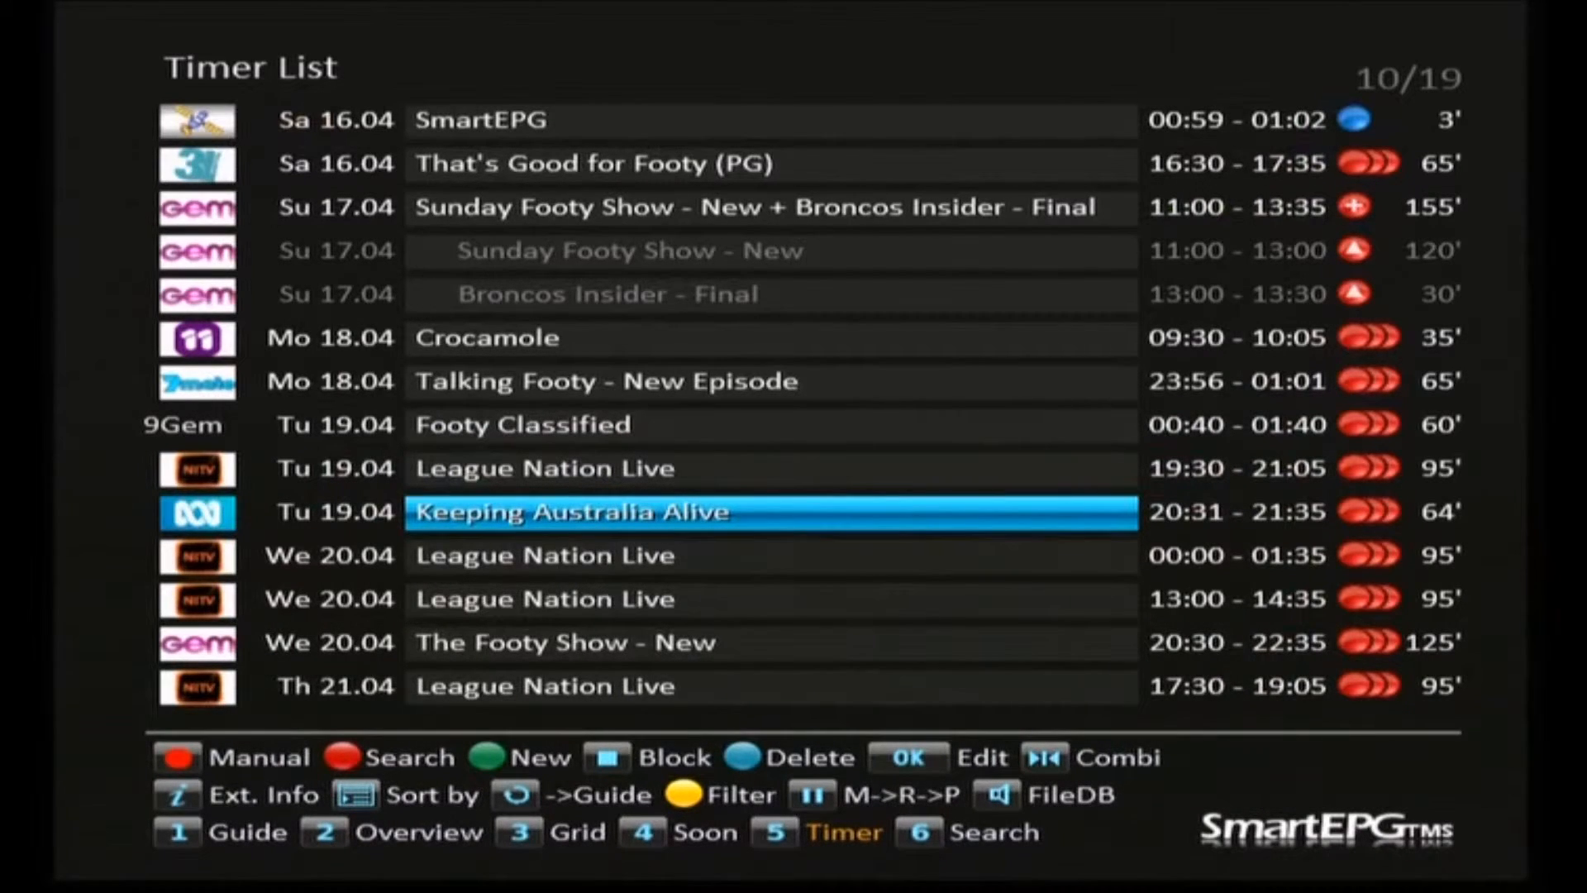
{"action": "key", "text": "Down"}
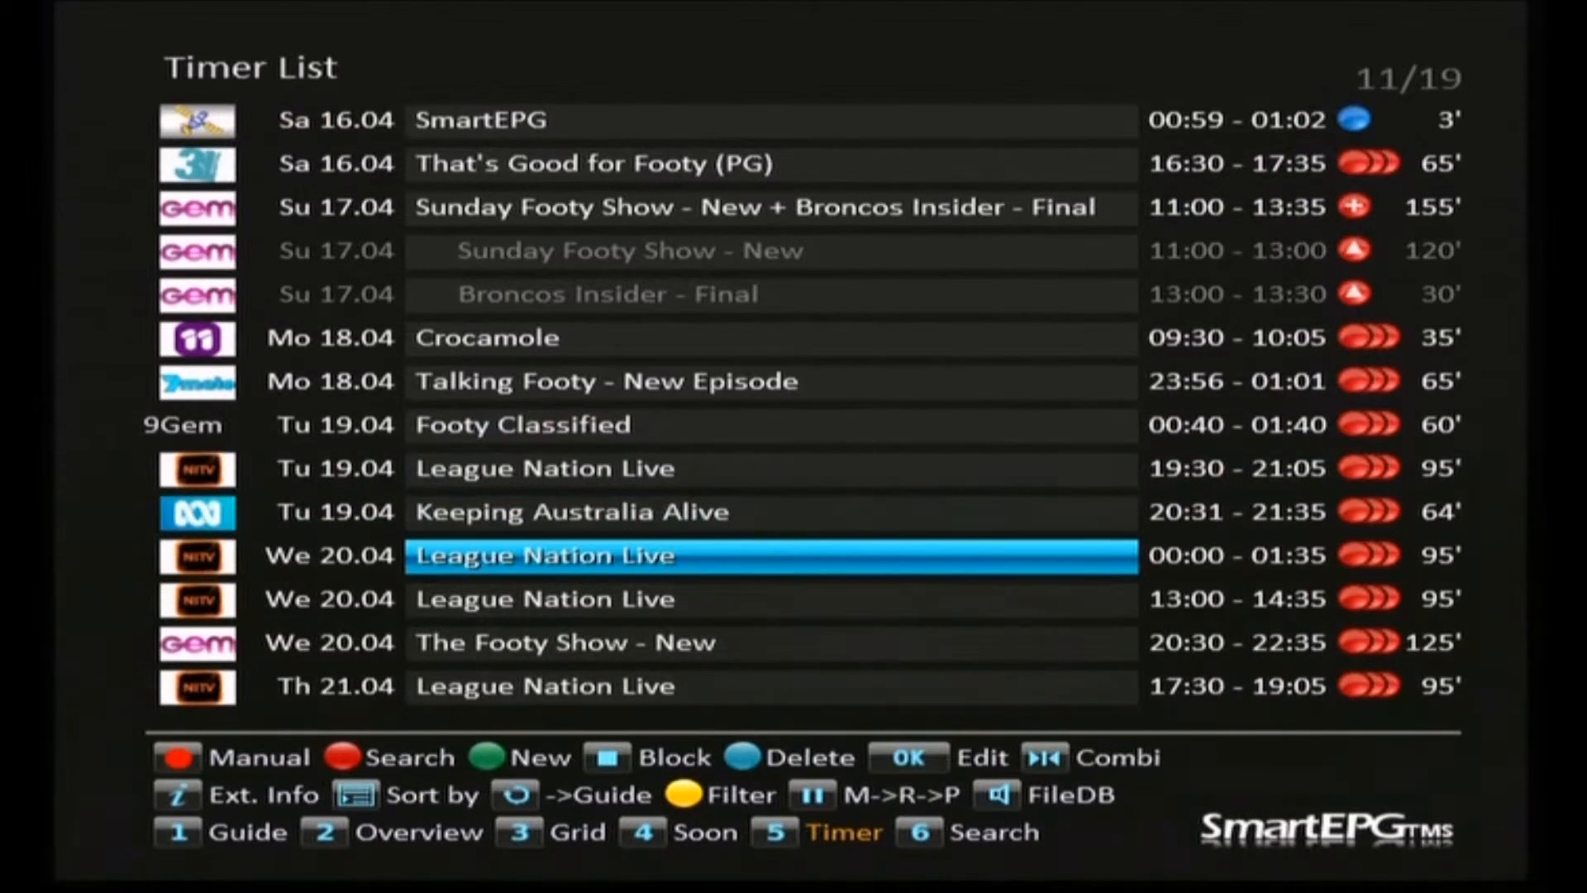
{"action": "key", "text": "Down"}
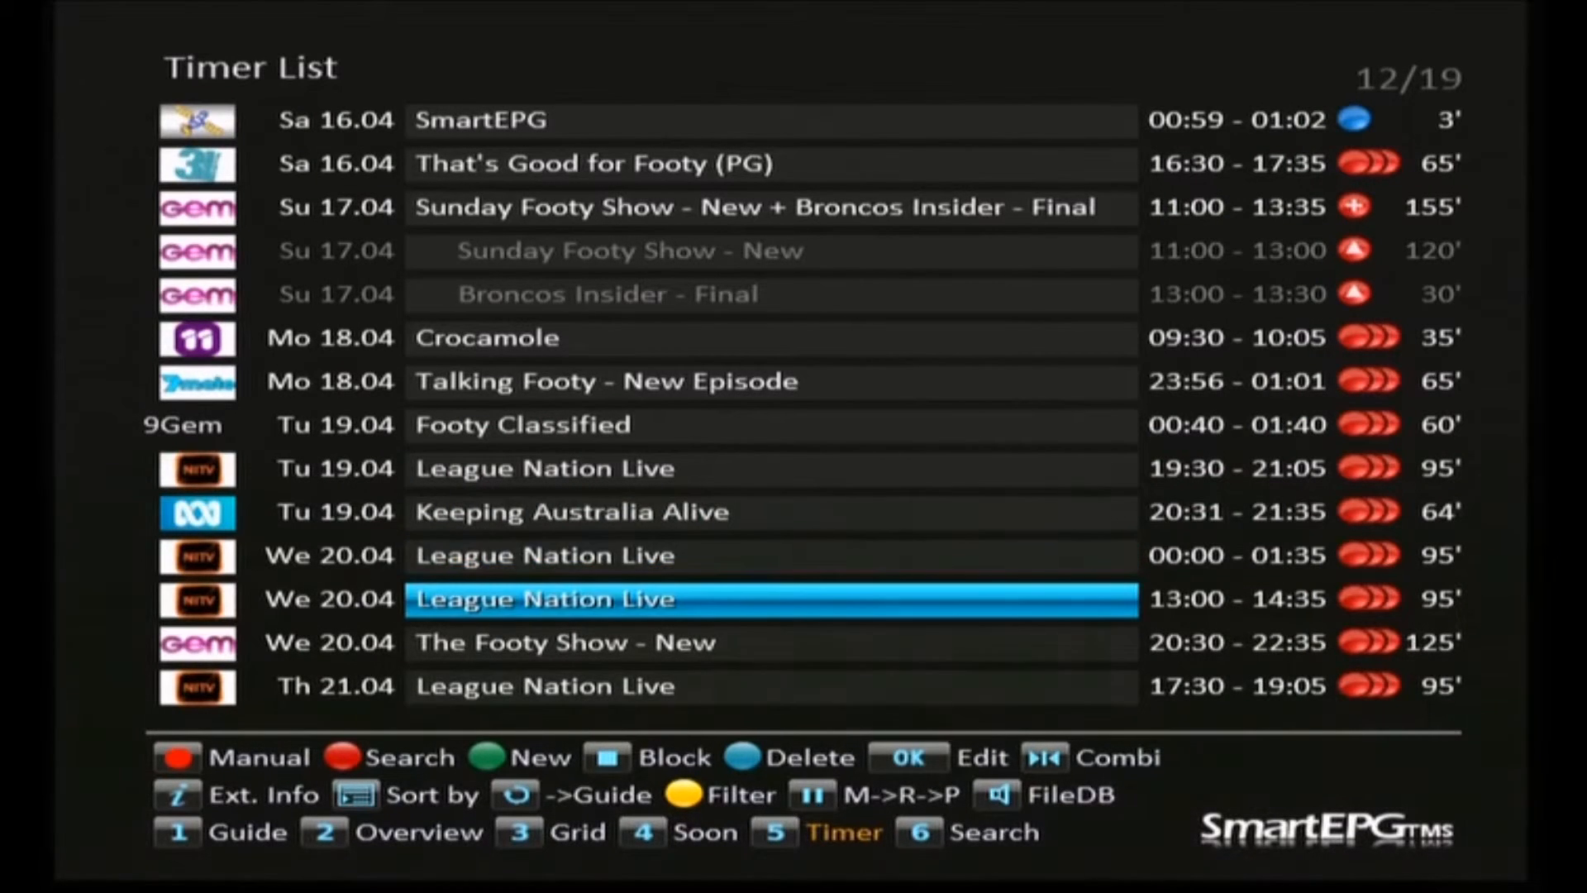
{"action": "key", "text": "Down"}
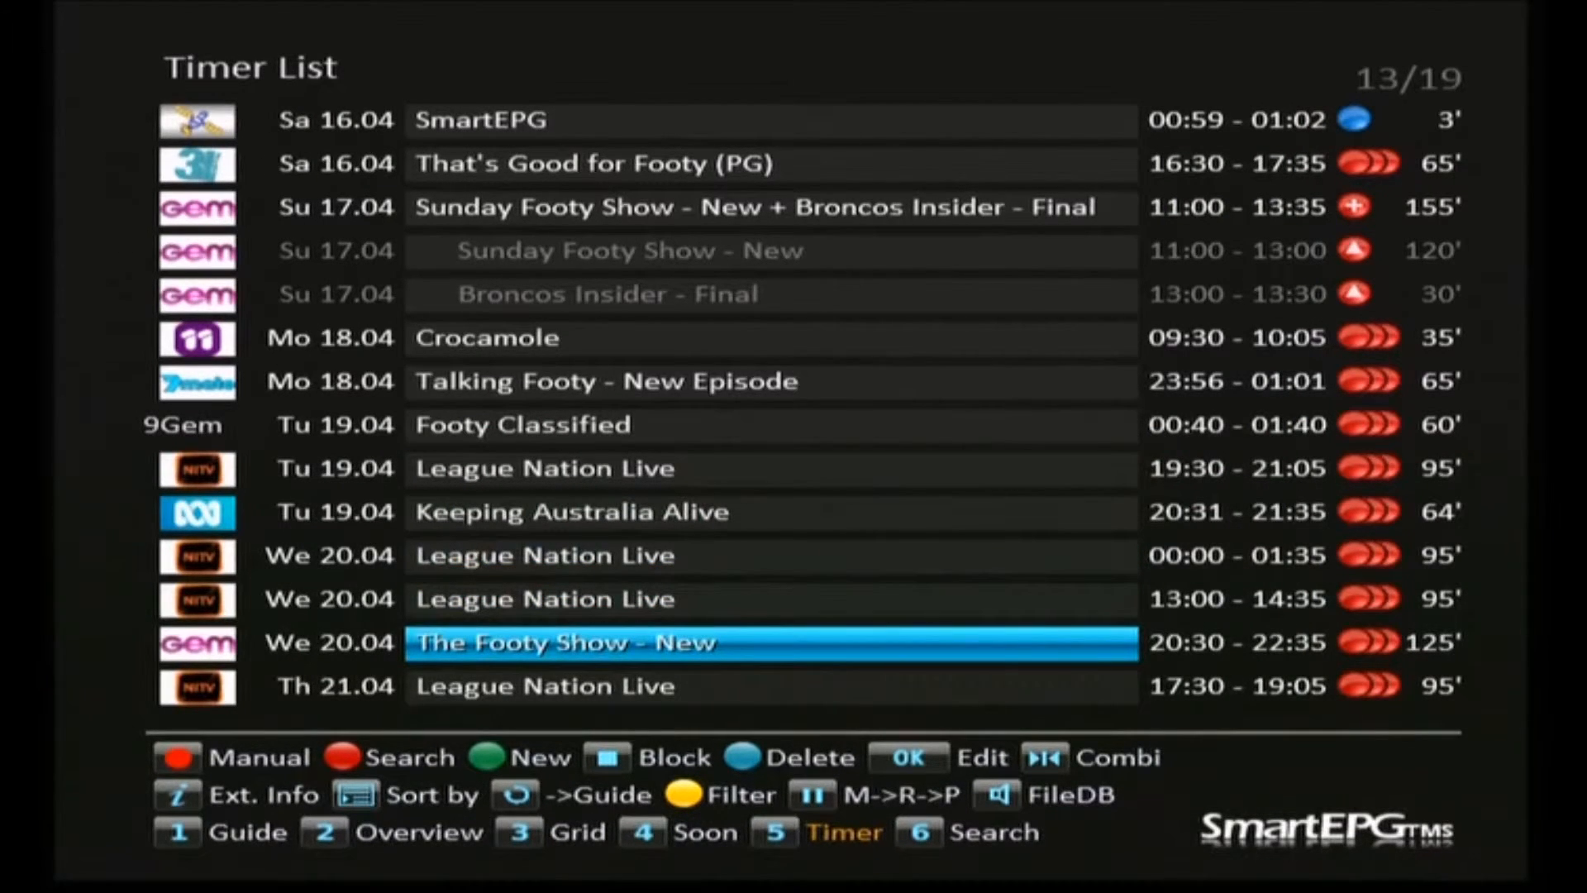
{"action": "key", "text": "i"}
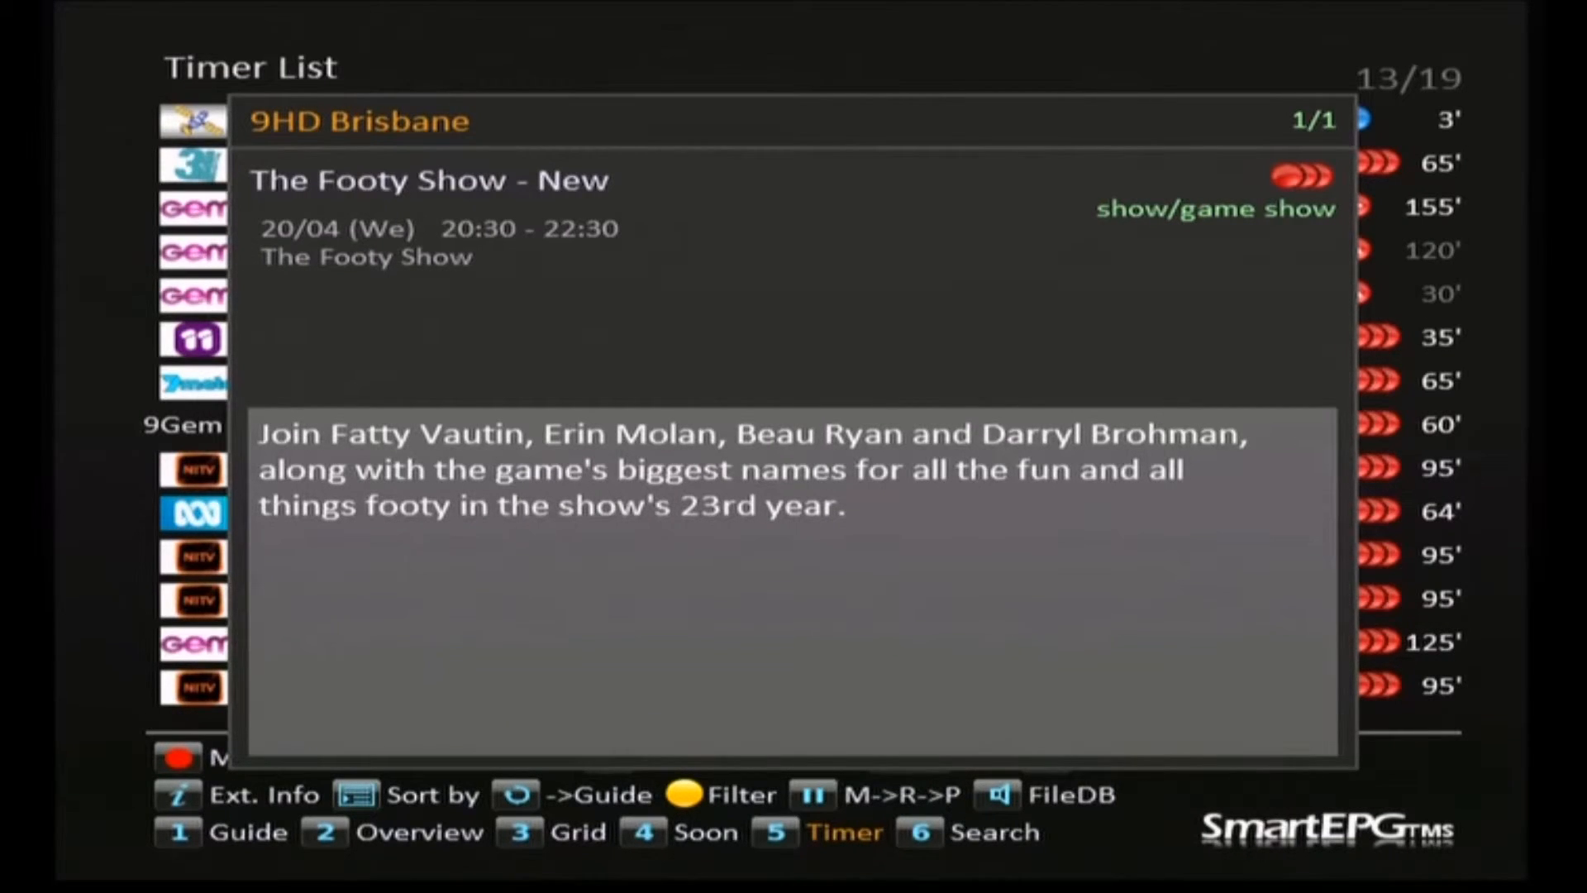
Return to the Search List and open the search text entries of the Footy Shows search
{"action": "key", "text": "6"}
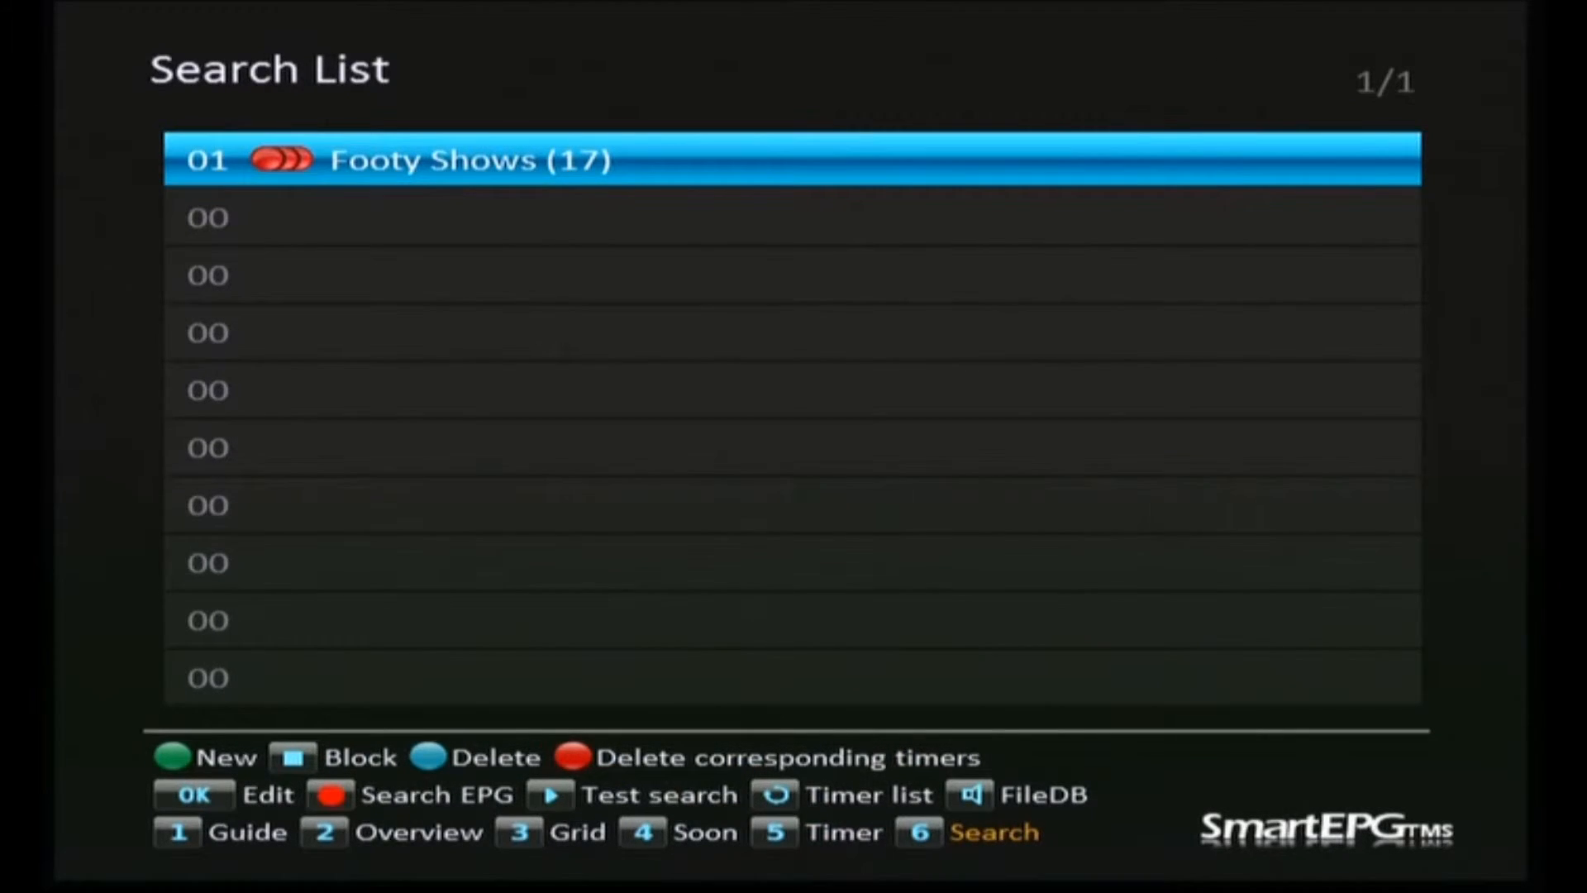
{"action": "key", "text": "Return"}
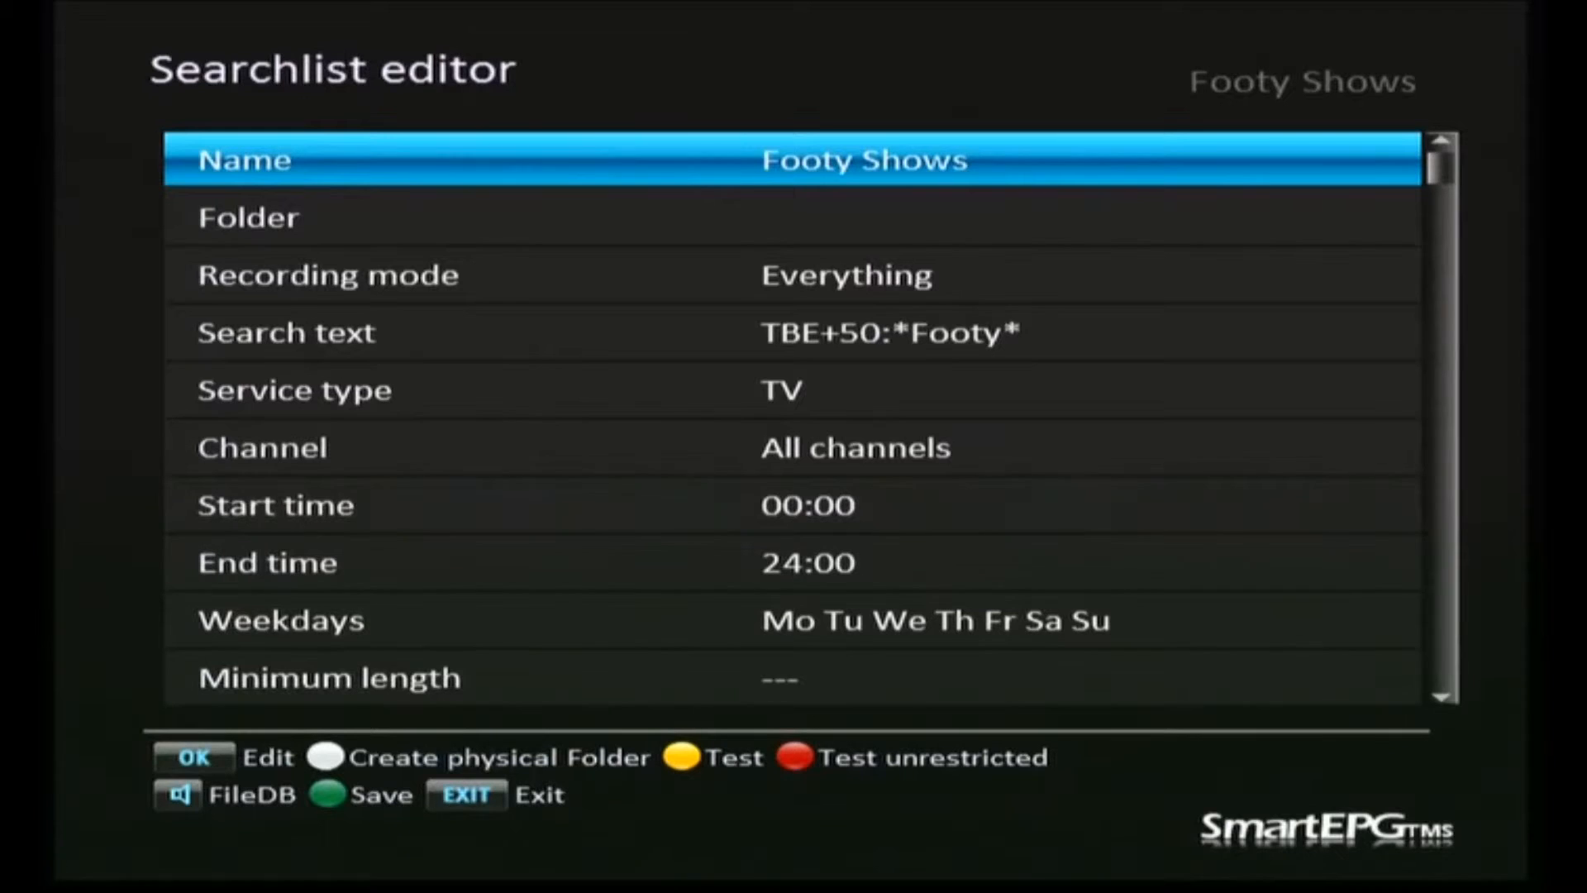
{"action": "key", "text": "Down"}
{"action": "key", "text": "Down"}
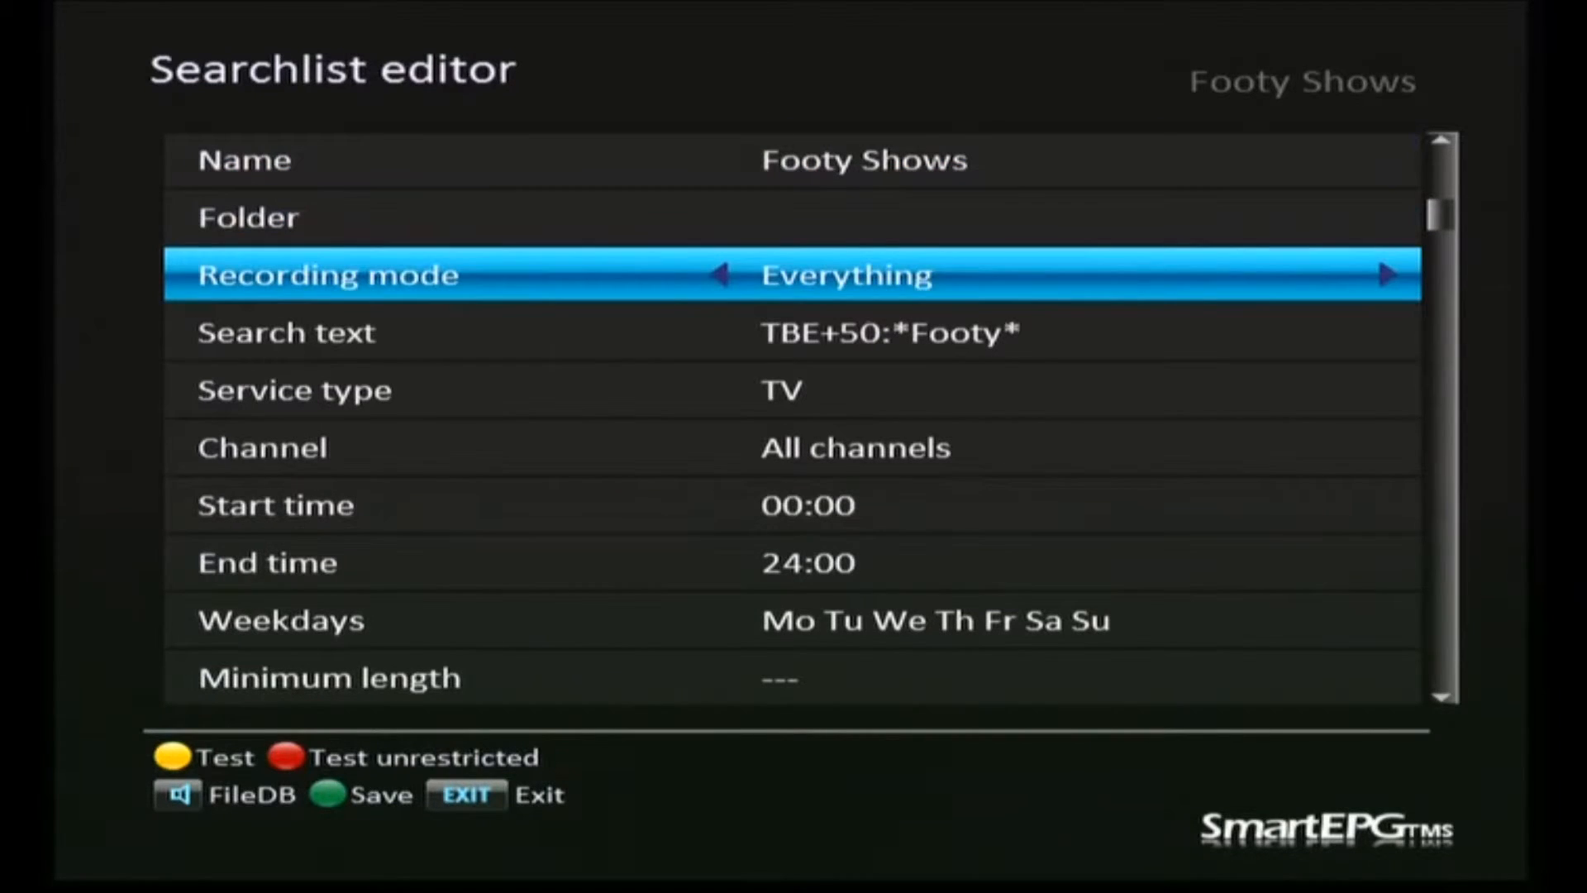
{"action": "key", "text": "Down"}
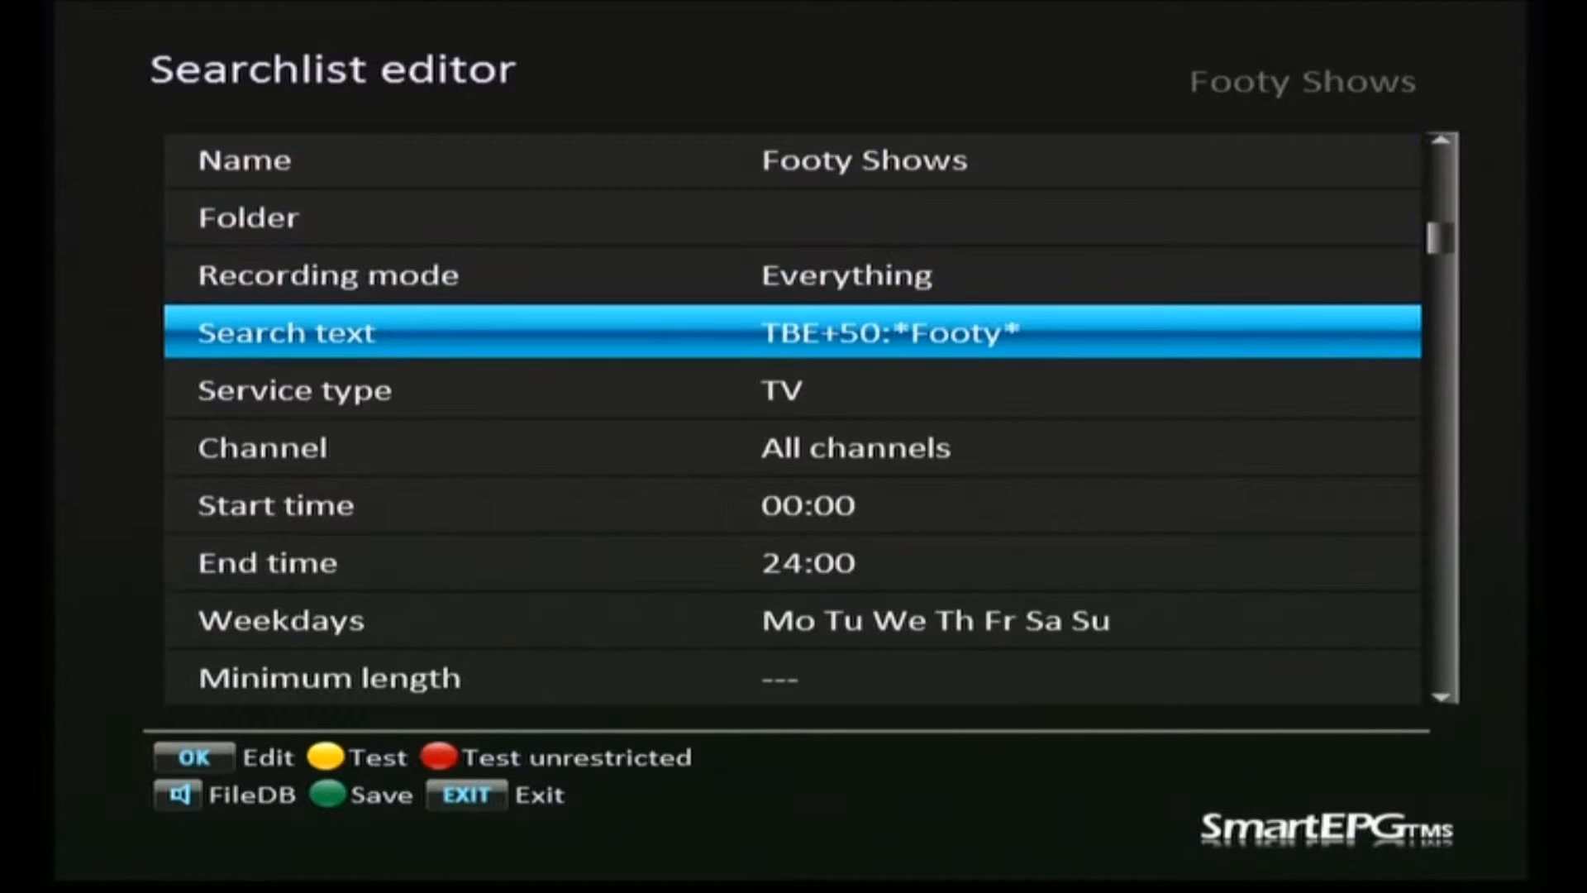
{"action": "key", "text": "Return"}
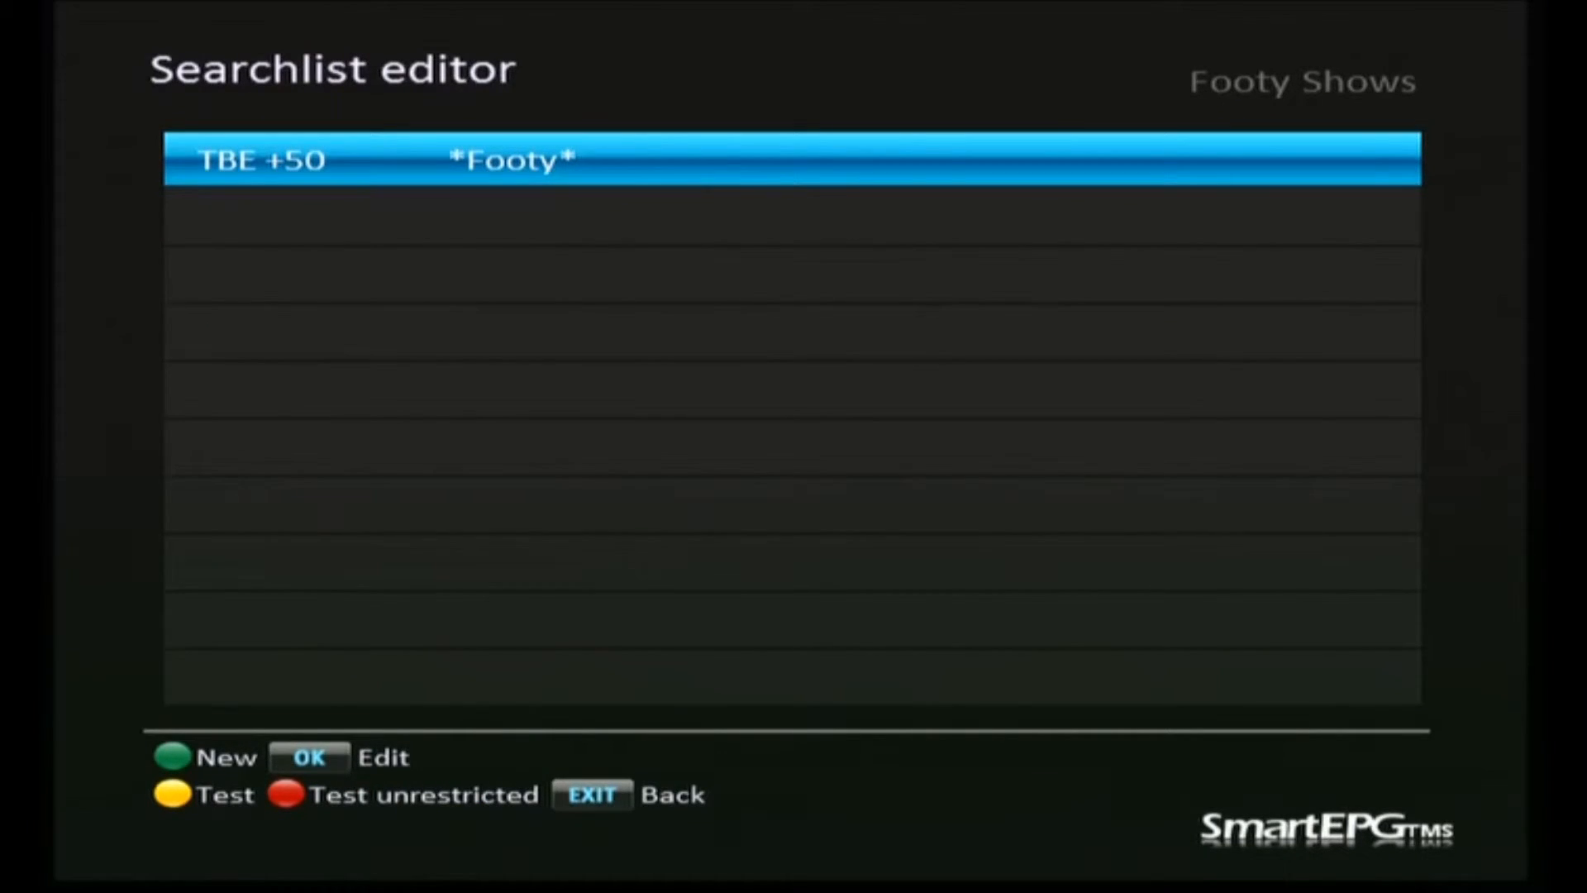
Add a new search entry with the text "*fatty*" to the Footy Shows search
{"action": "key", "text": "F2"}
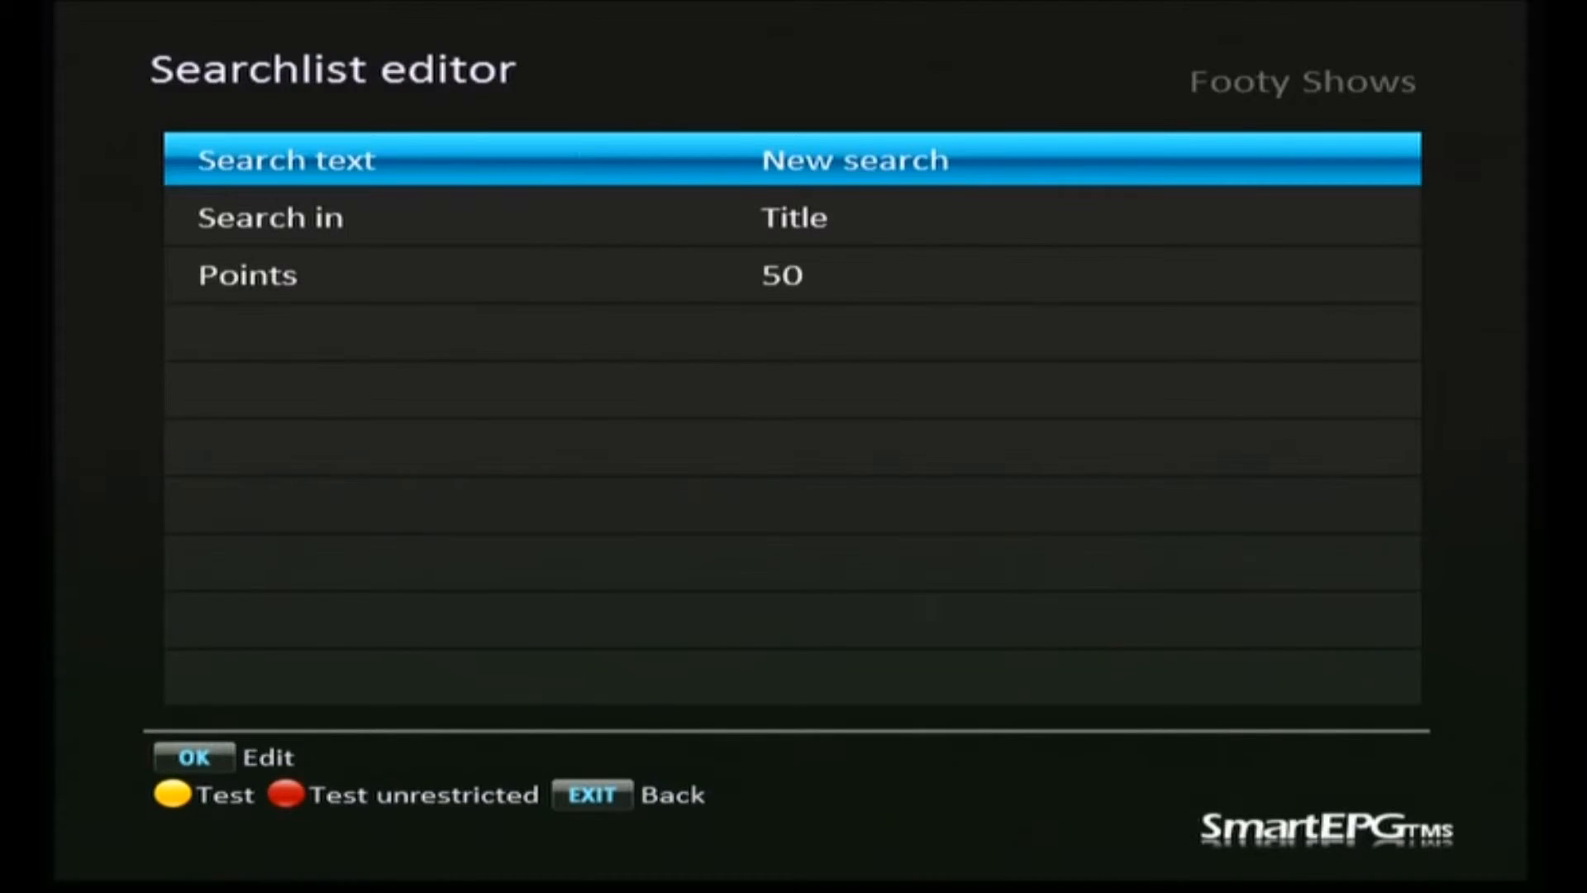
{"action": "key", "text": "Return"}
{"action": "type", "text": "f"}
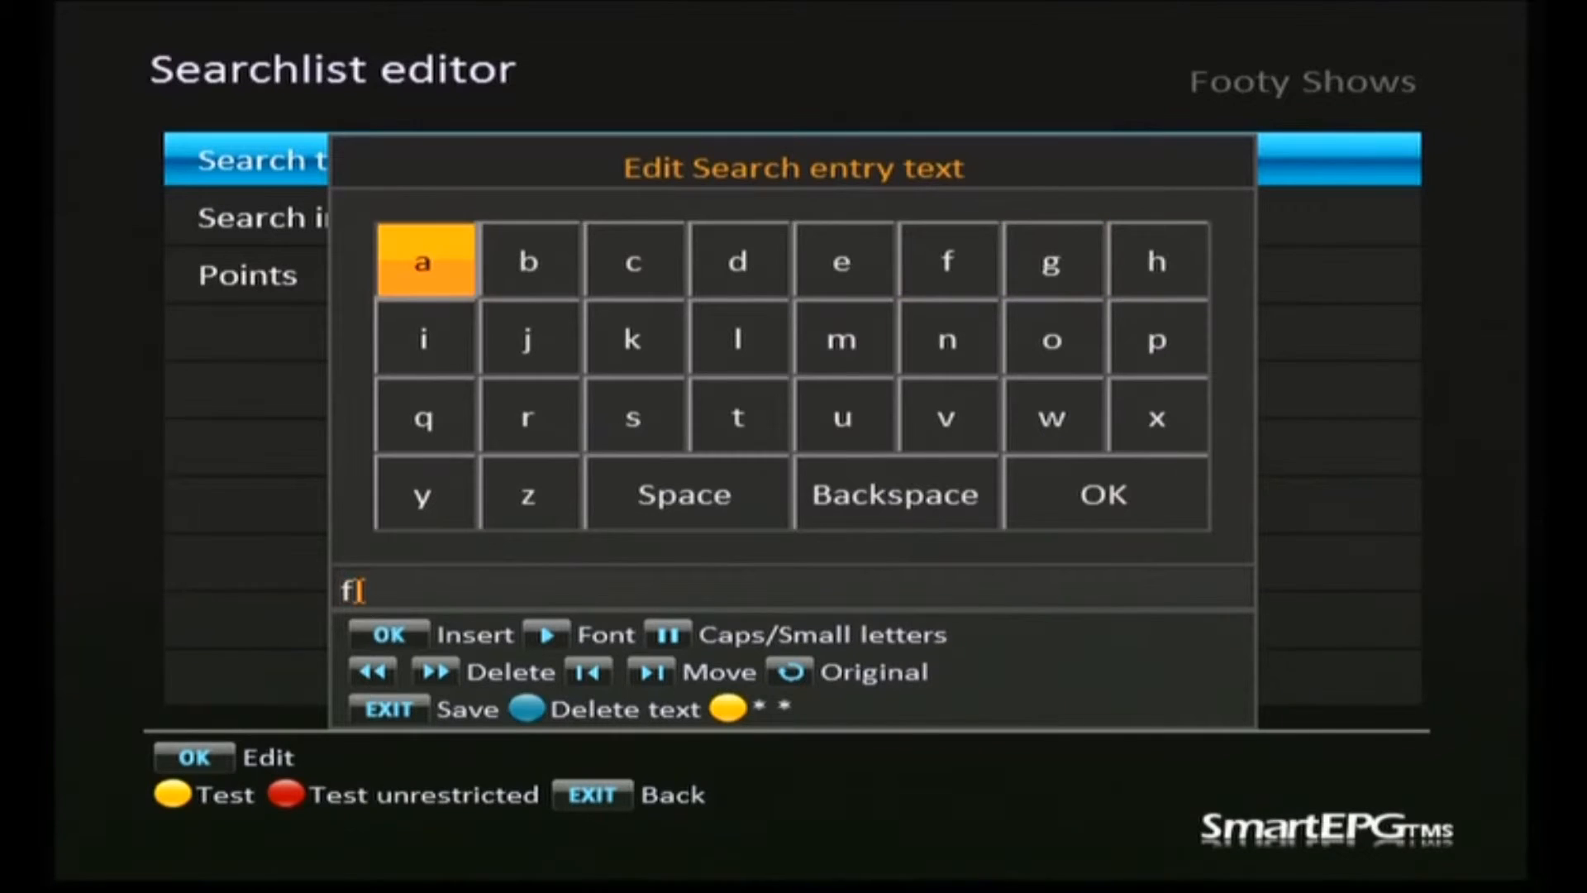
{"action": "type", "text": "tty"}
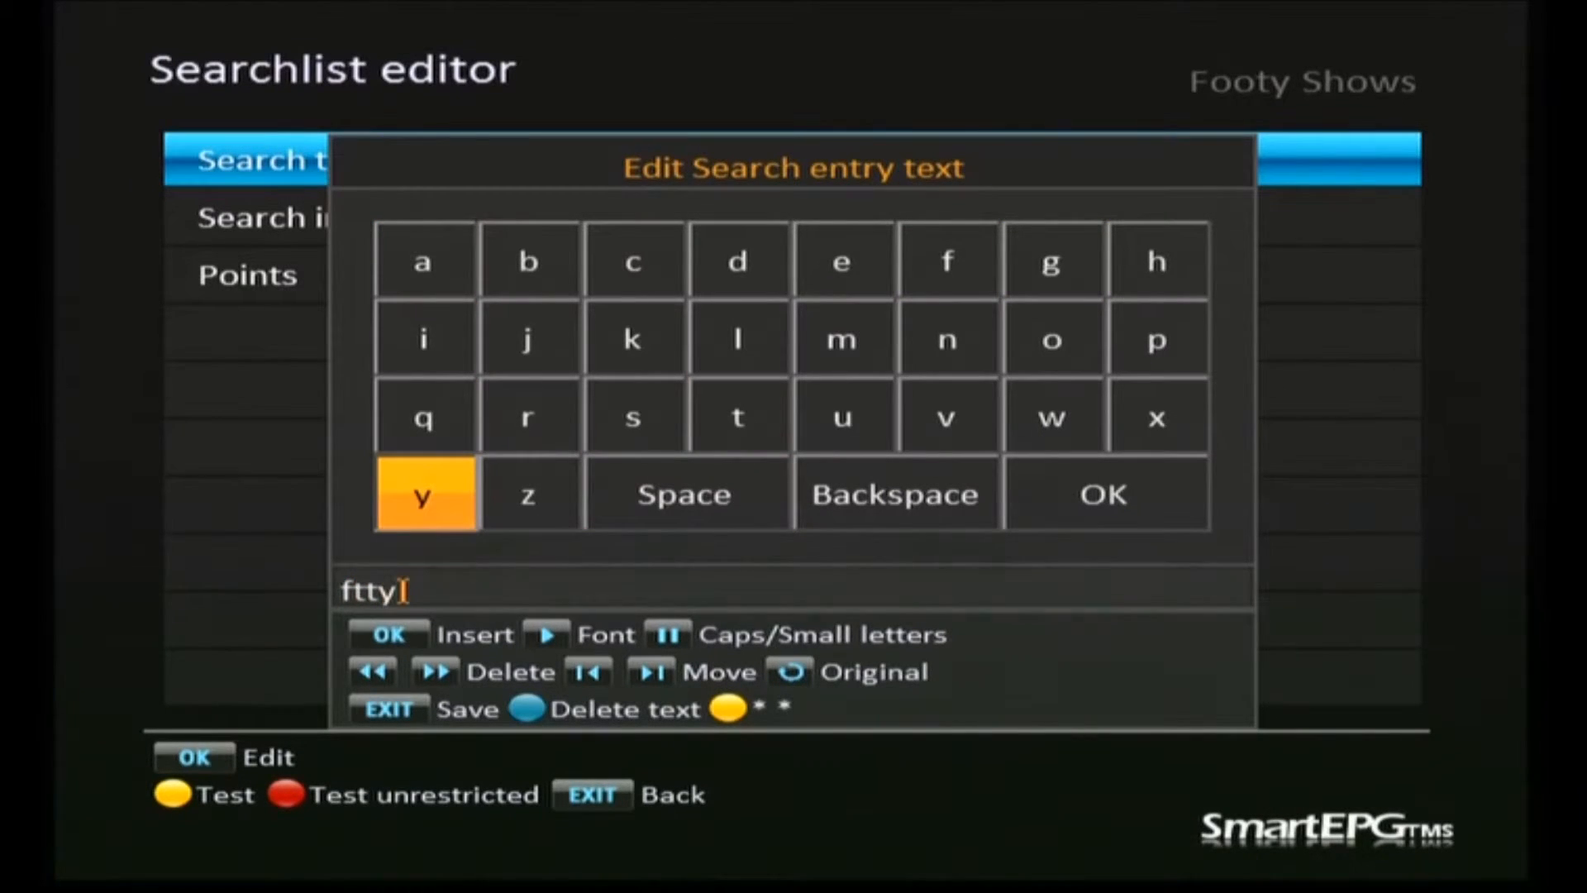
{"action": "key", "text": "Left"}
{"action": "key", "text": "Left"}
{"action": "key", "text": "Left"}
{"action": "type", "text": "a"}
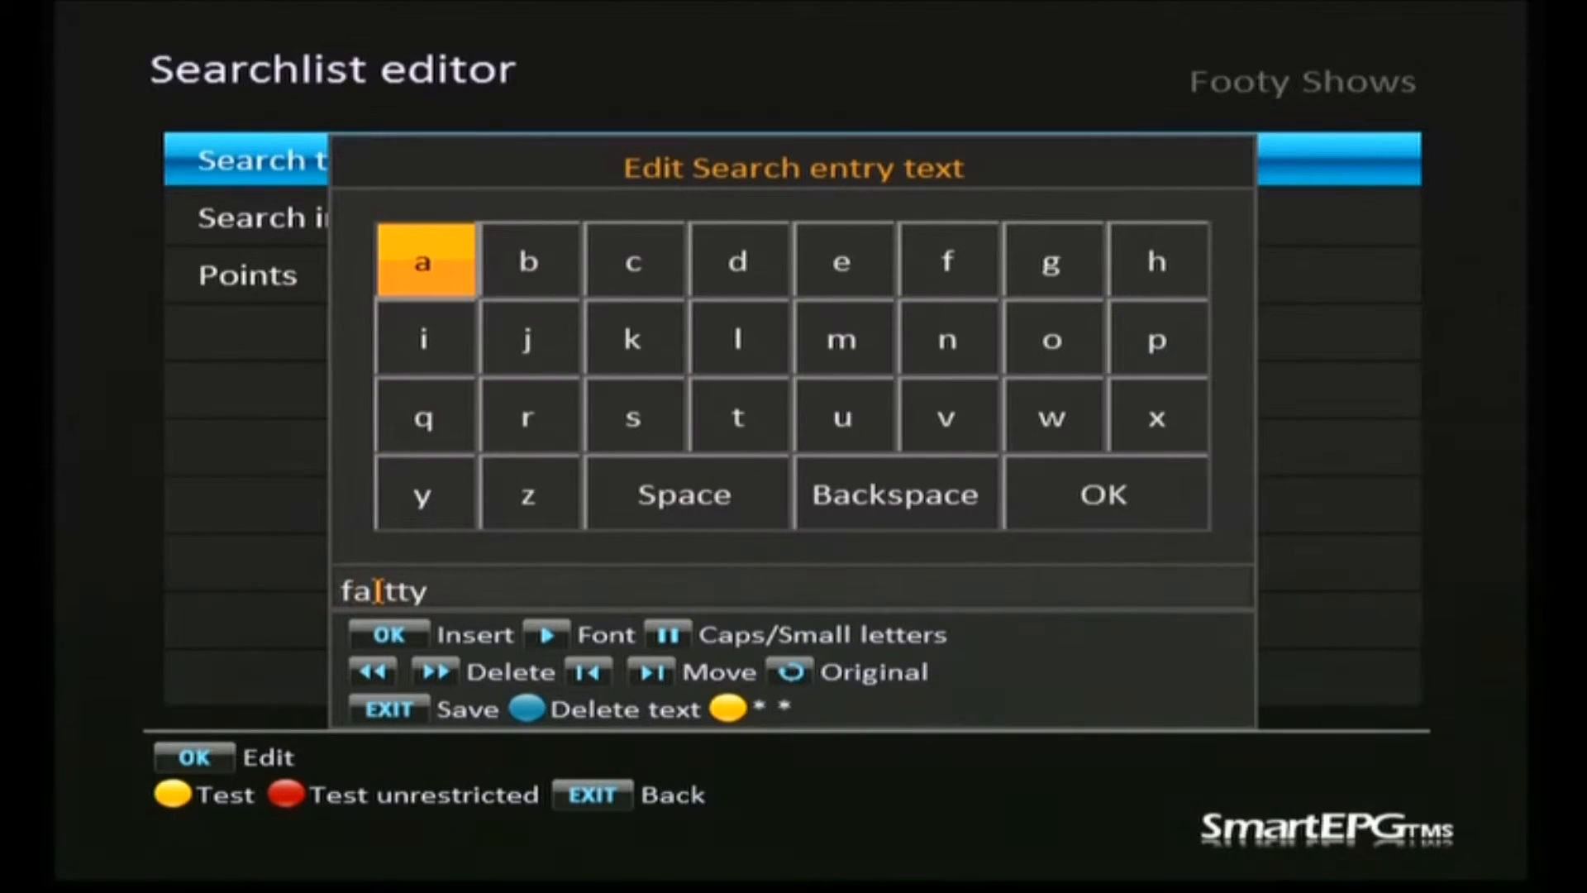
{"action": "key", "text": "F3"}
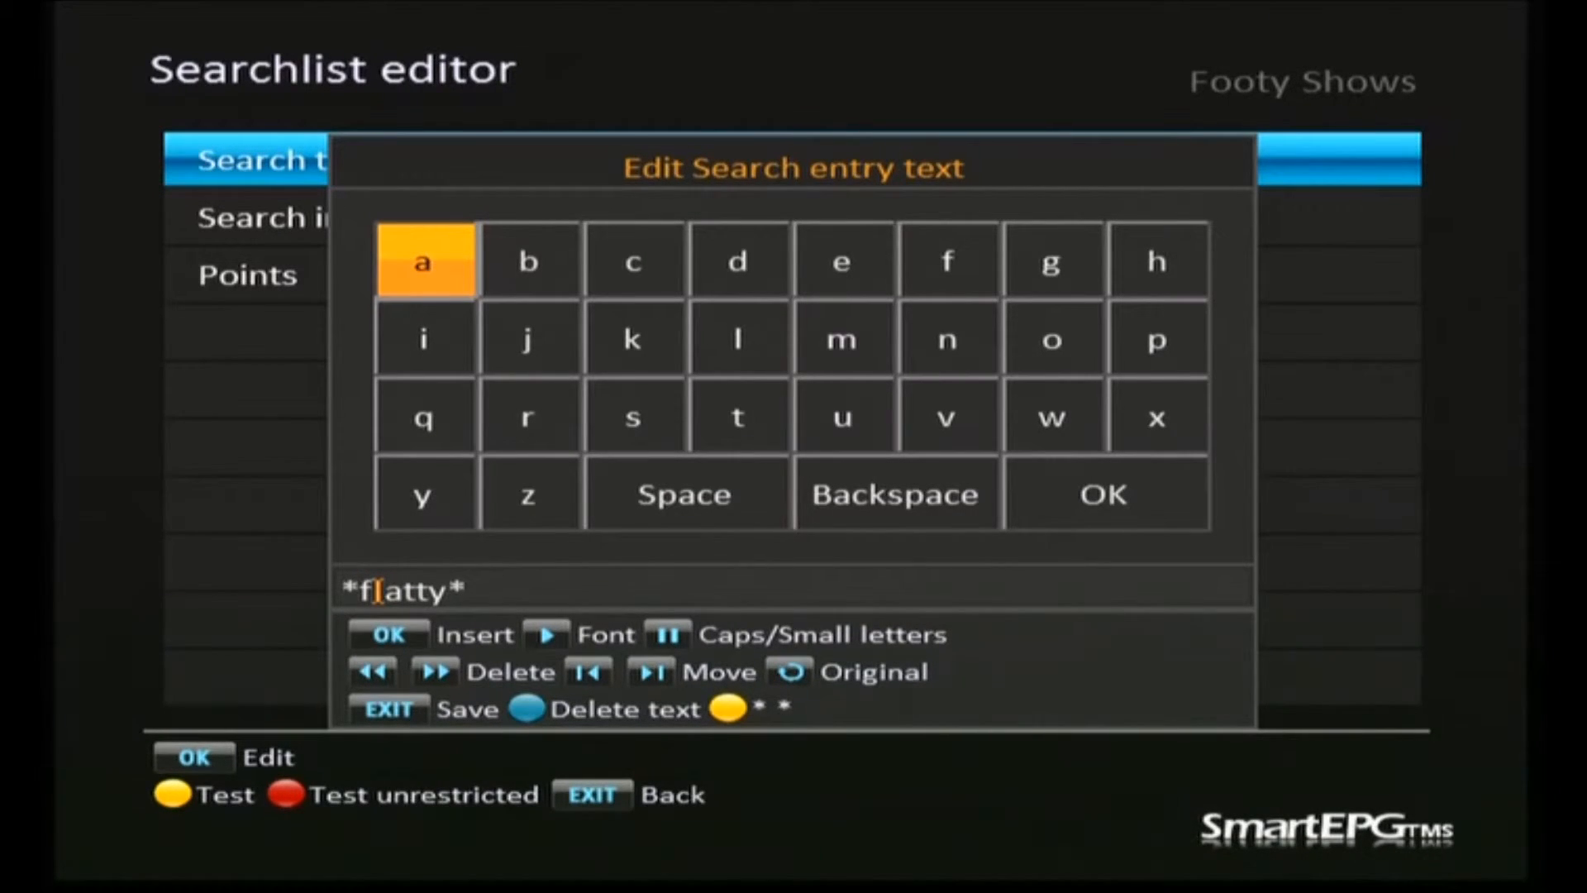
{"action": "key", "text": "Escape"}
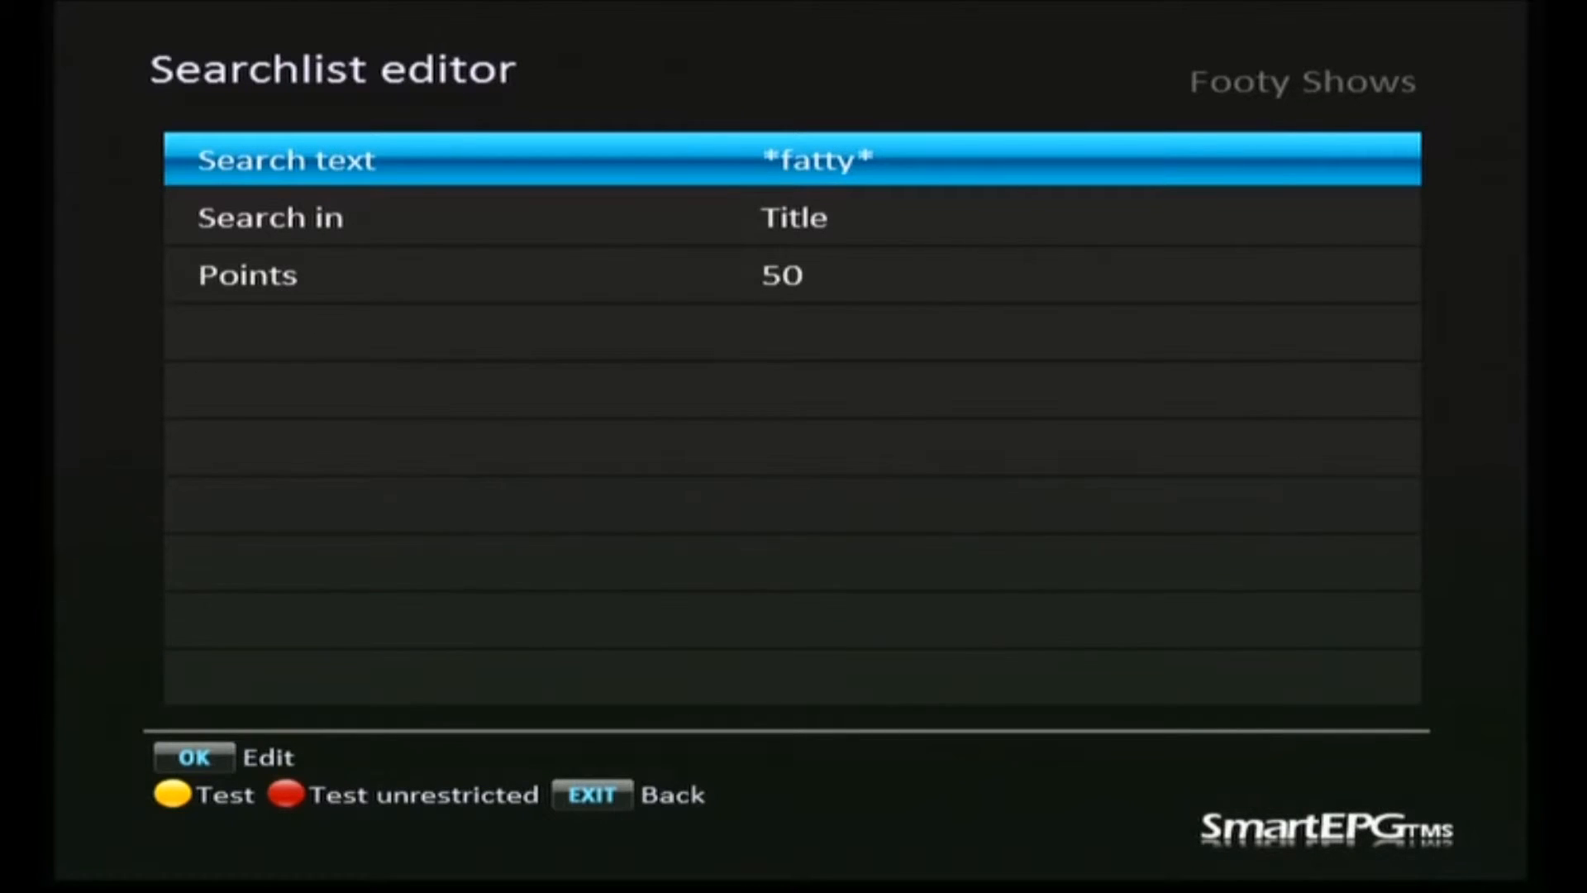
Make the *fatty* entry search in "Title & Descr. & Ext. Descr"
{"action": "key", "text": "Down"}
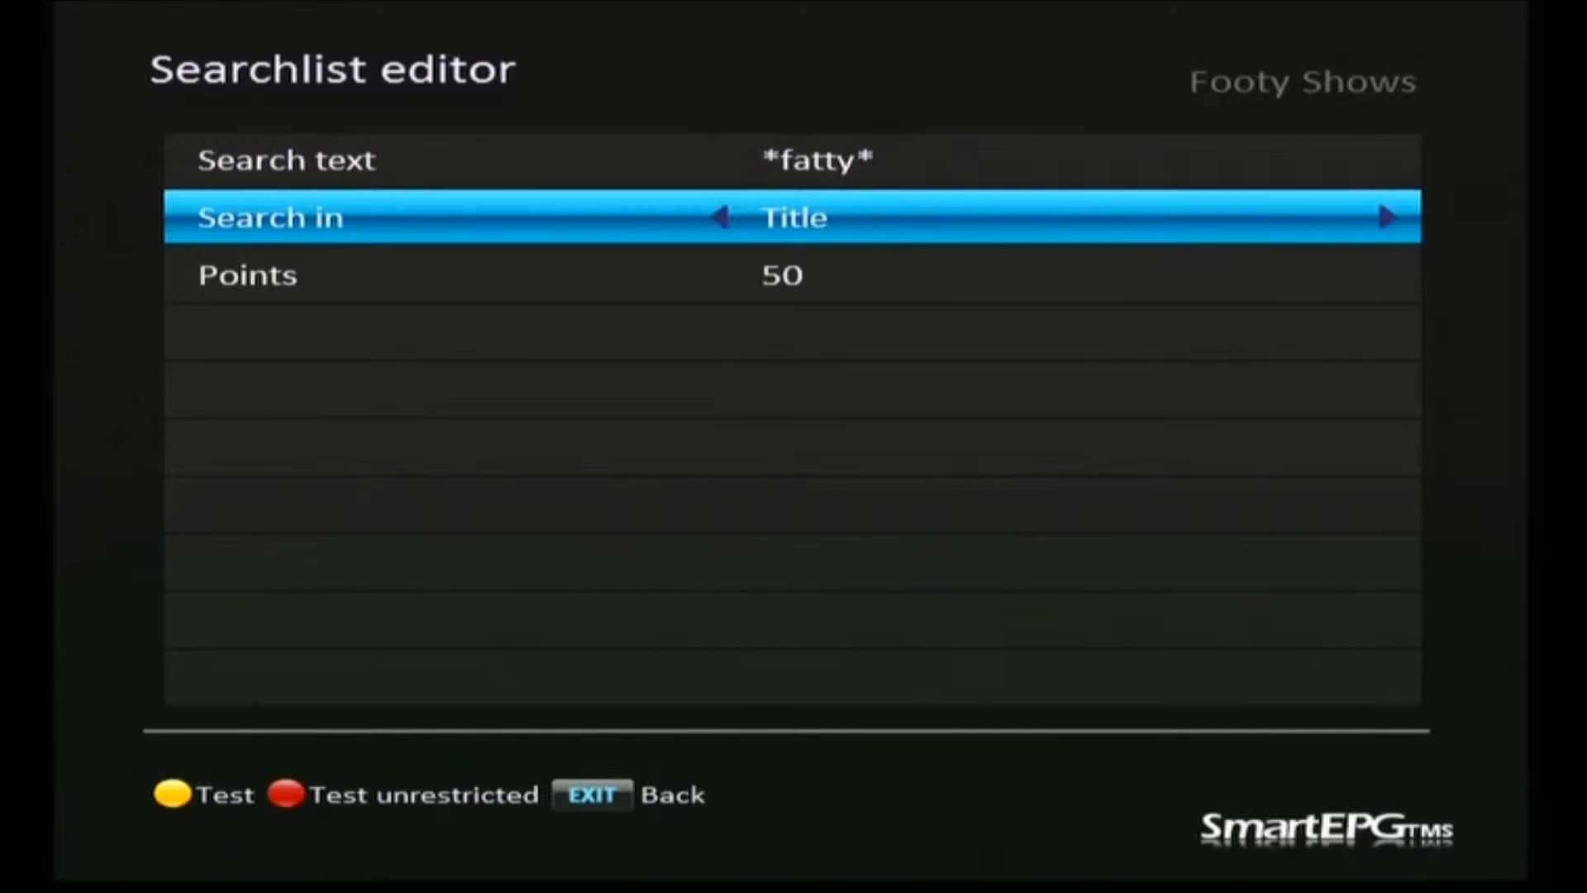
{"action": "key", "text": "Right"}
{"action": "key", "text": "Right"}
{"action": "key", "text": "Right"}
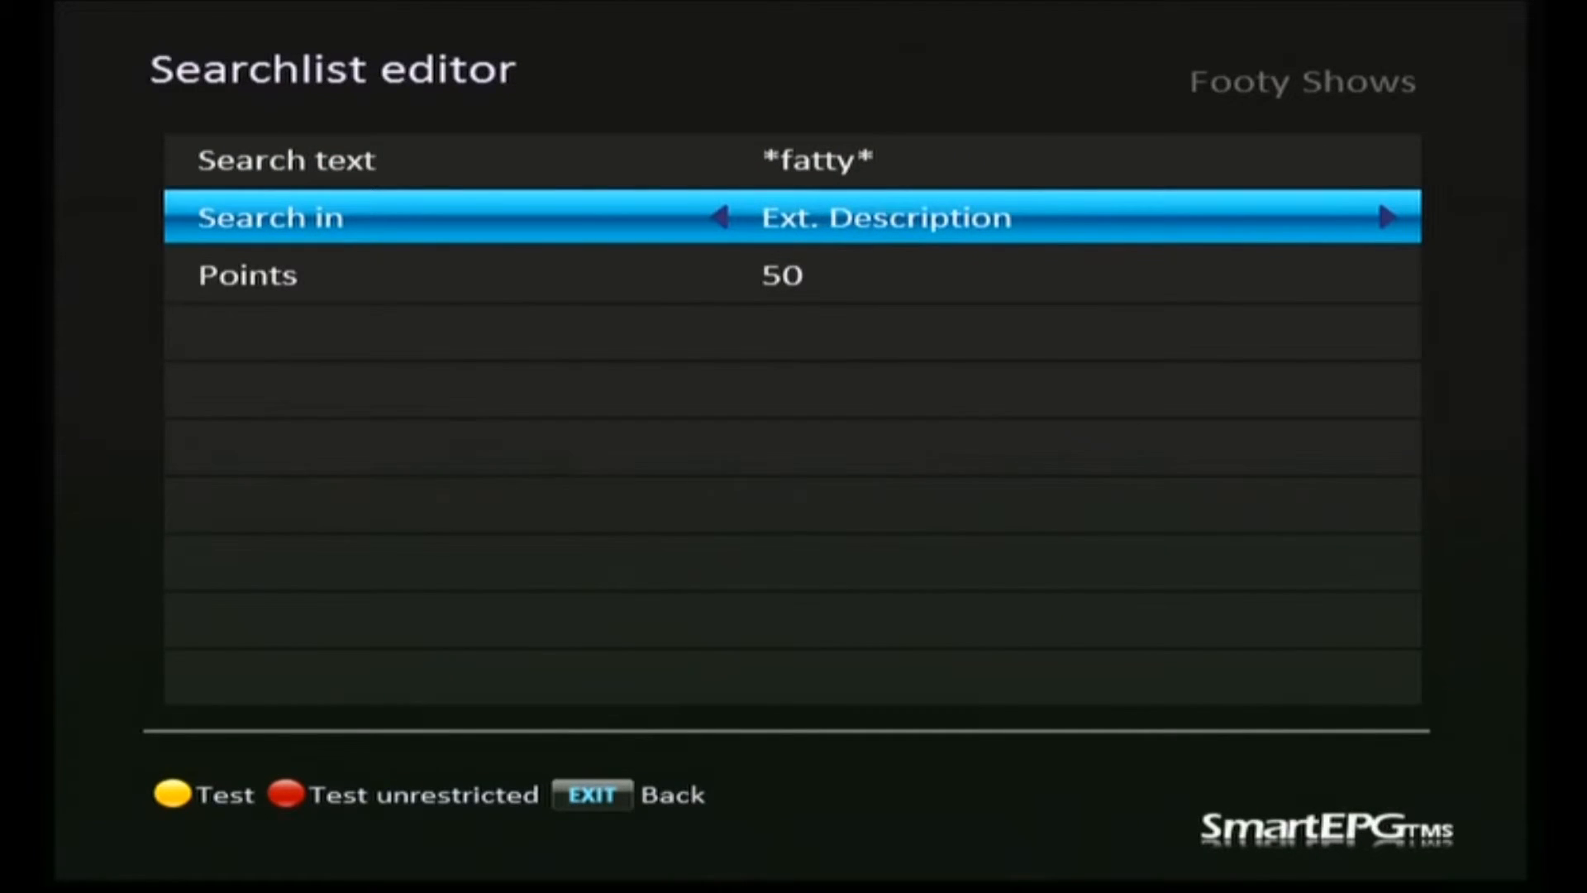
{"action": "key", "text": "Right"}
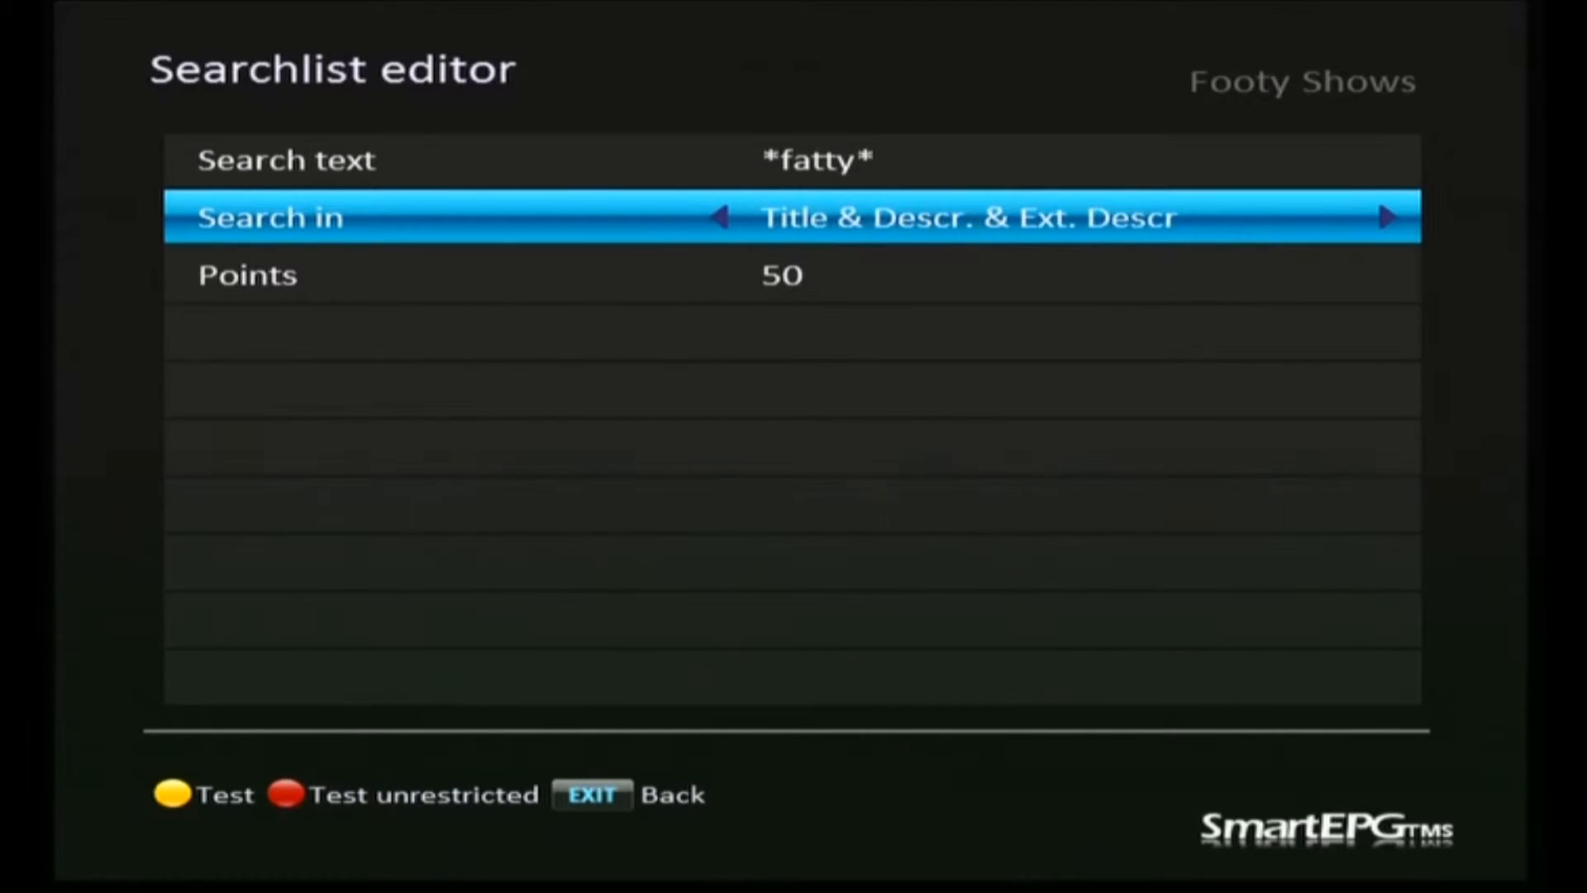
Set the *fatty* entry's points to -10 and return to the list of search entries
{"action": "key", "text": "Down"}
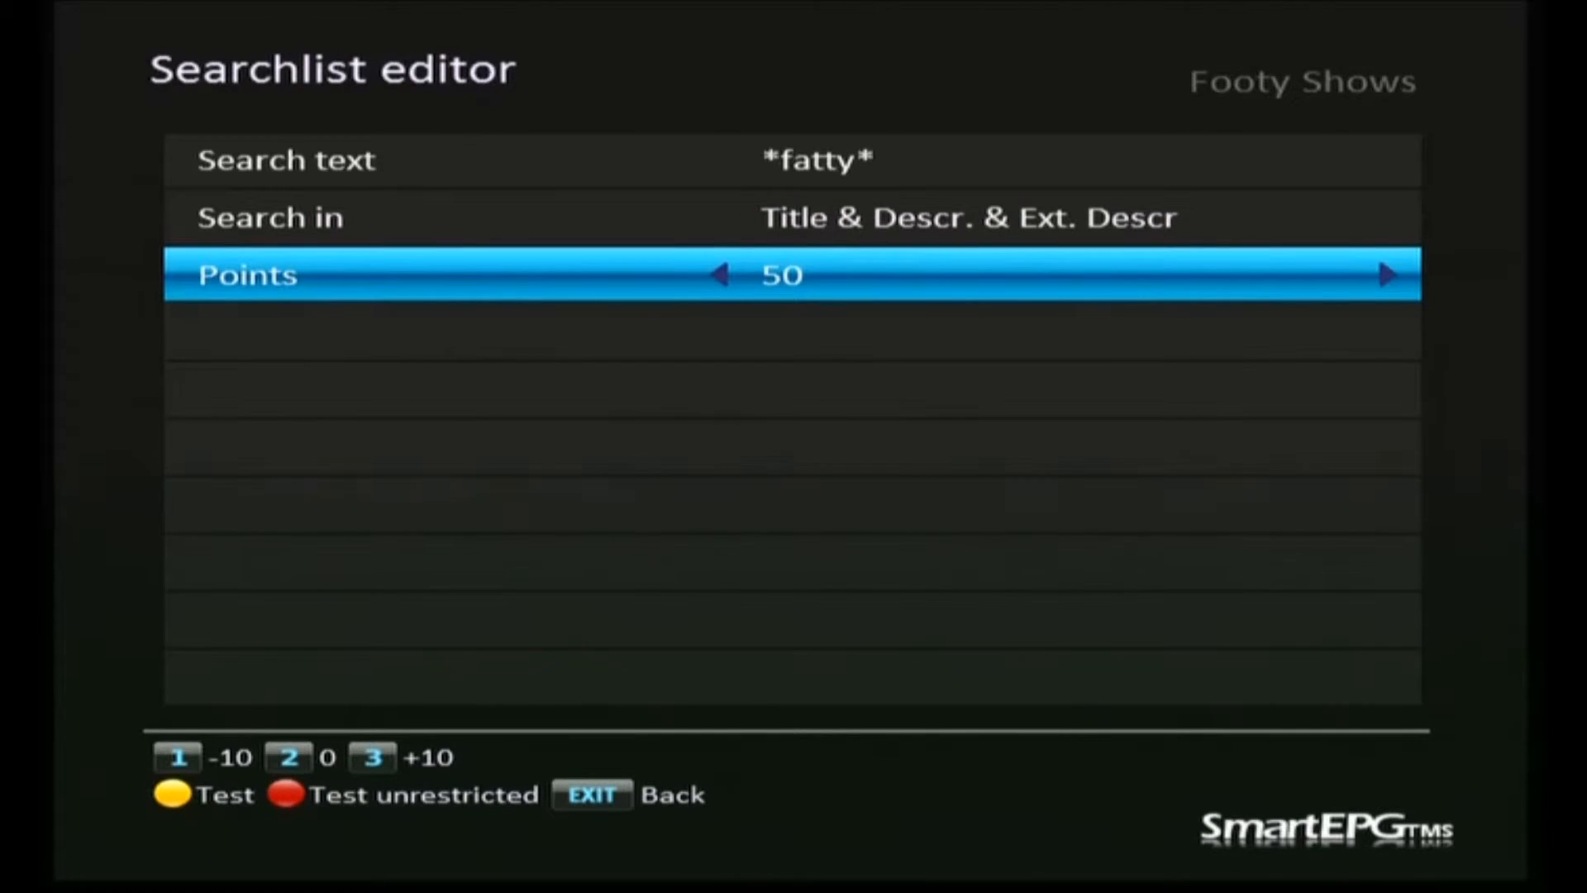
{"action": "key", "text": "Left"}
{"action": "key", "text": "Left"}
{"action": "key", "text": "Left"}
{"action": "key", "text": "Left"}
{"action": "key", "text": "Left"}
{"action": "key", "text": "Left"}
{"action": "key", "text": "Escape"}
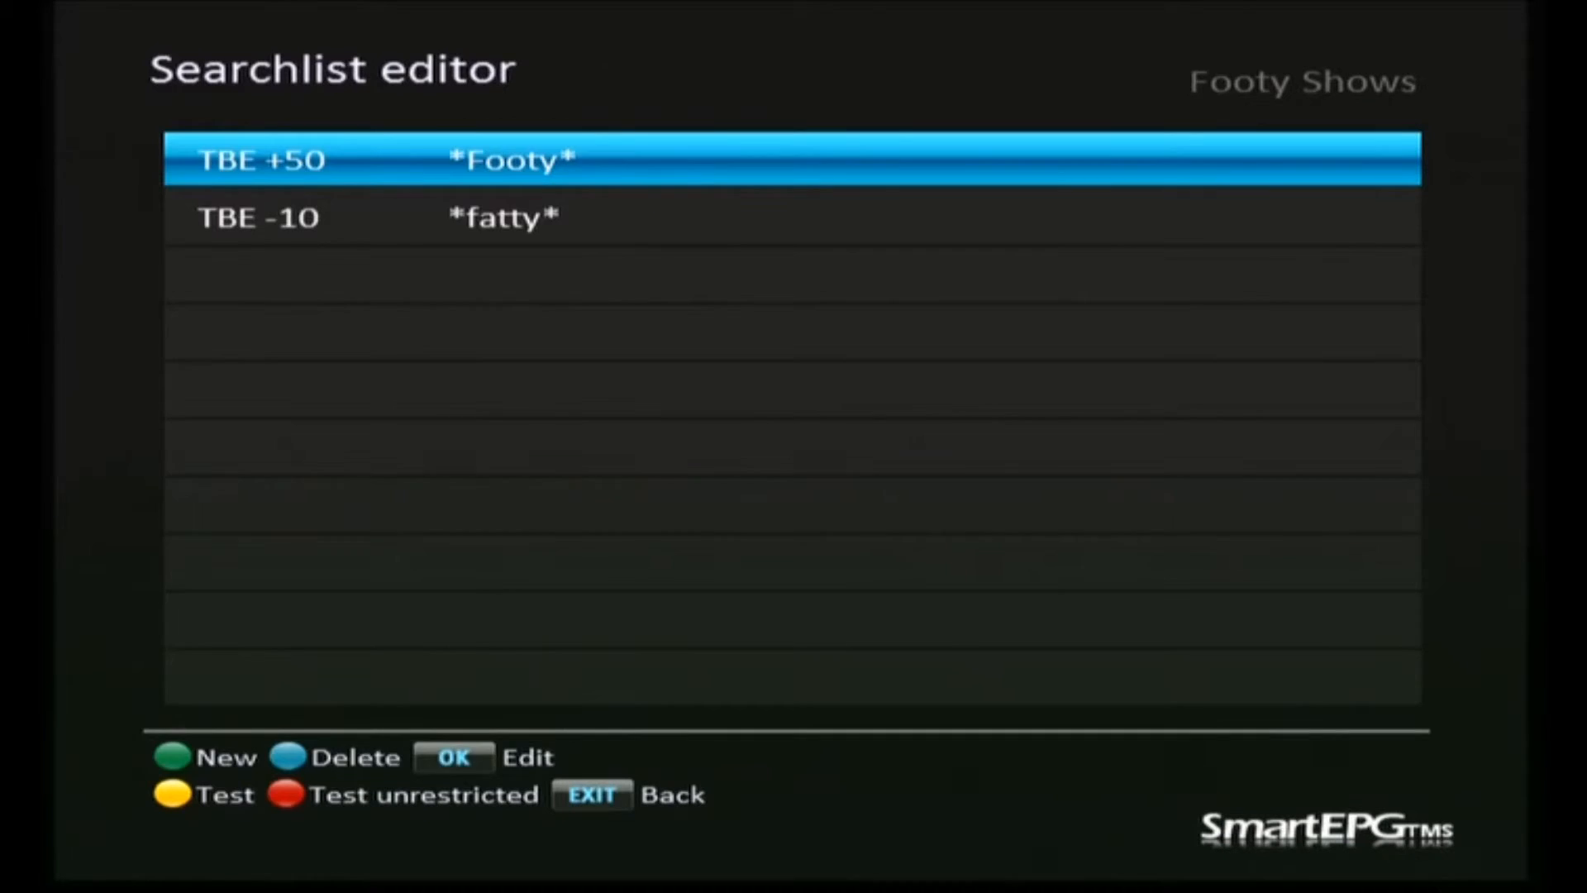
Add a new search entry with the text "*nrl*" to the Footy Shows search
{"action": "key", "text": "F2"}
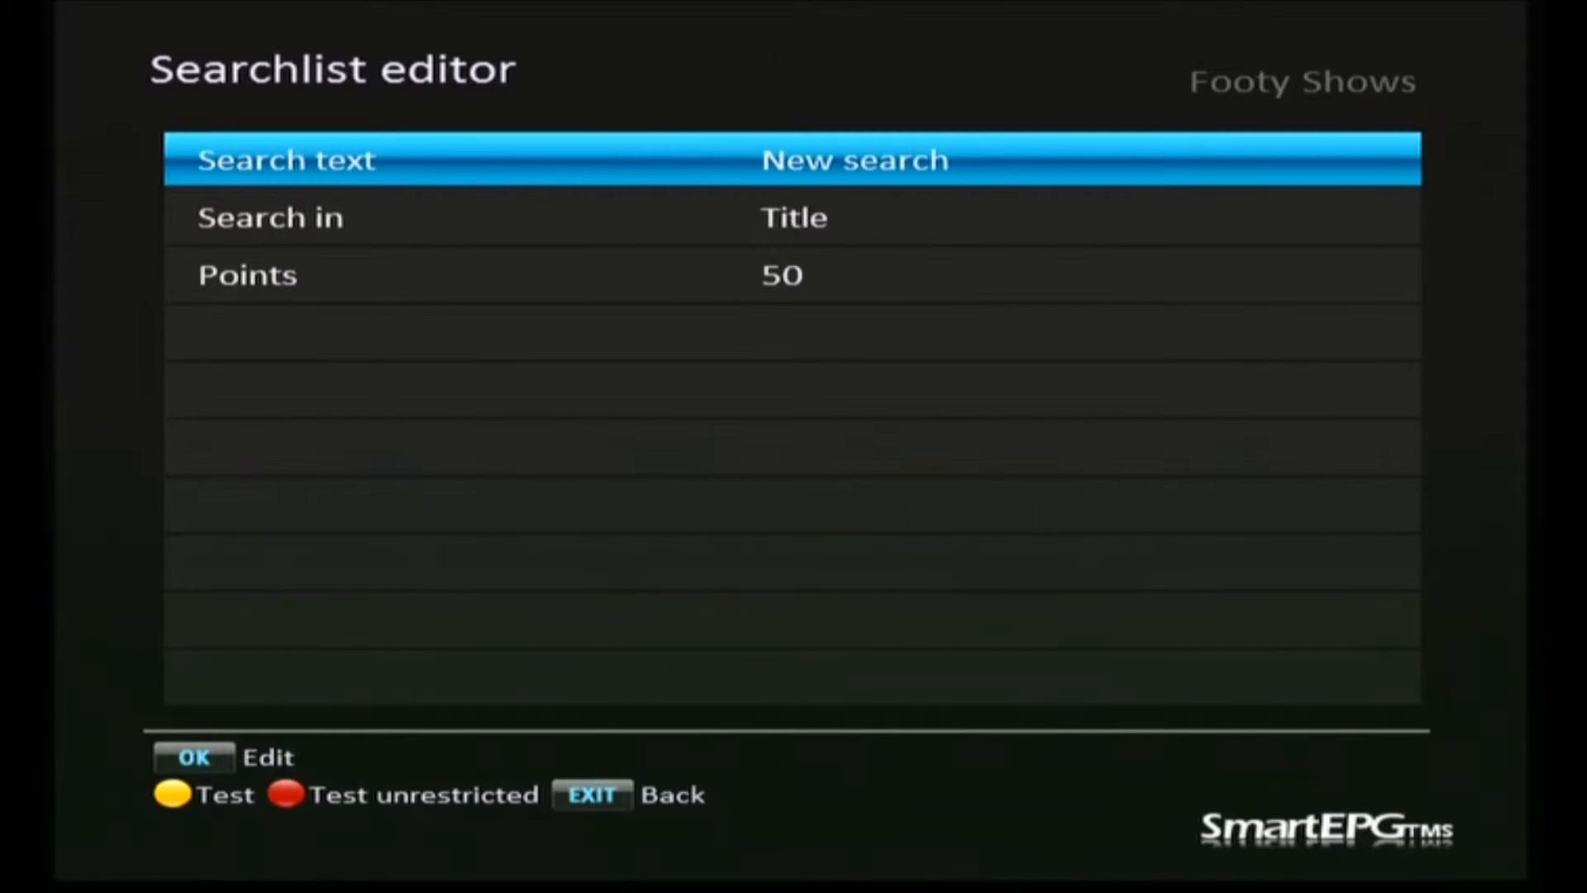
{"action": "key", "text": "Return"}
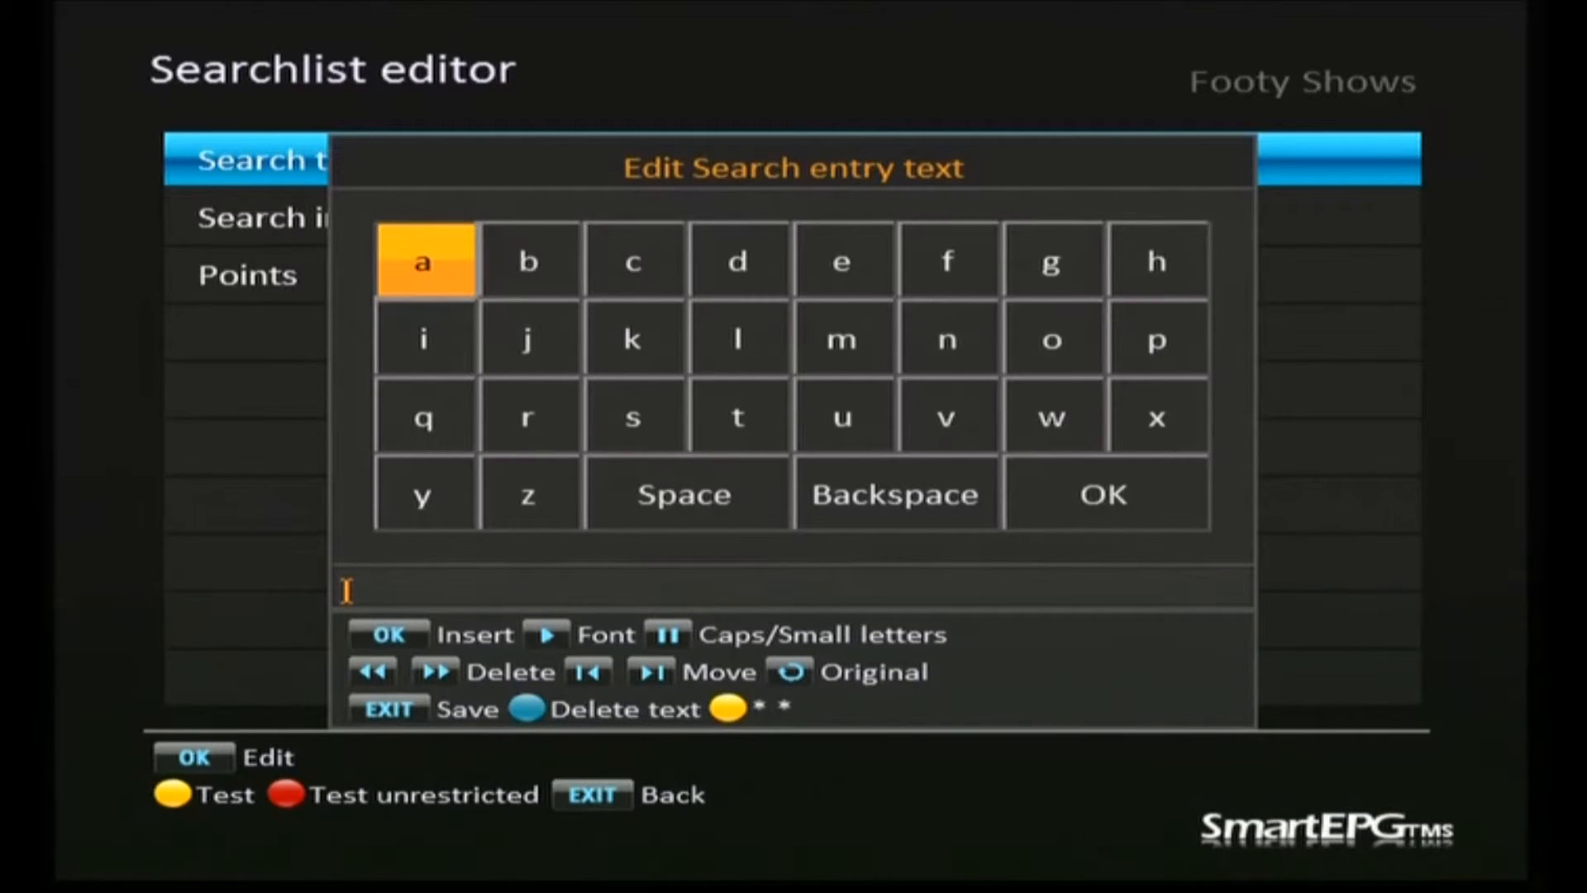
{"action": "key", "text": "Left"}
{"action": "key", "text": "Left"}
{"action": "key", "text": "Left"}
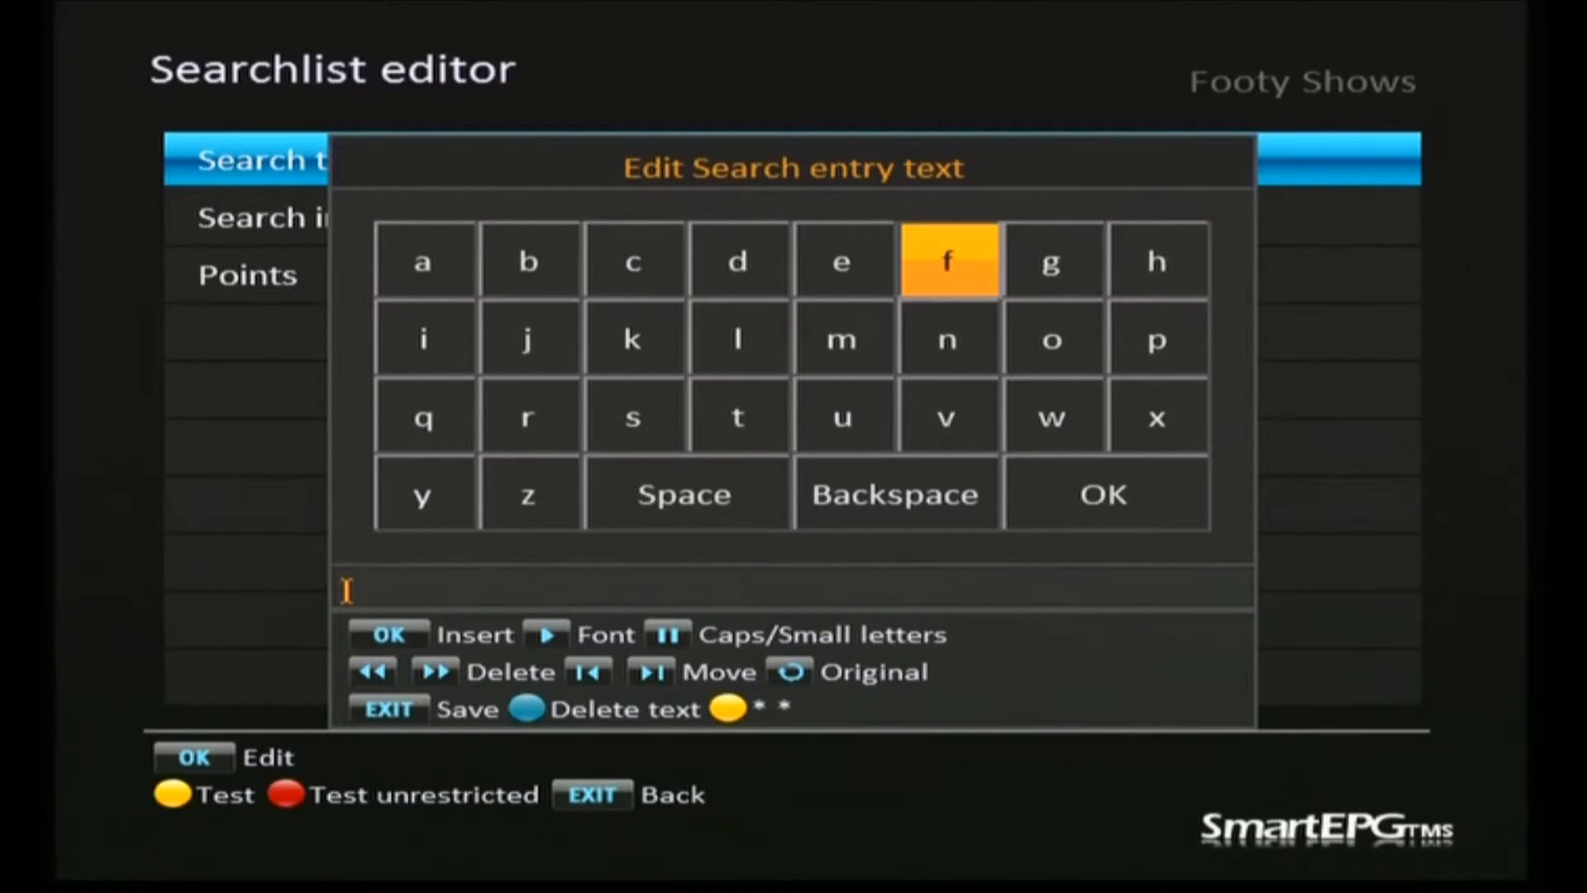
{"action": "key", "text": "Down"}
{"action": "key", "text": "Return"}
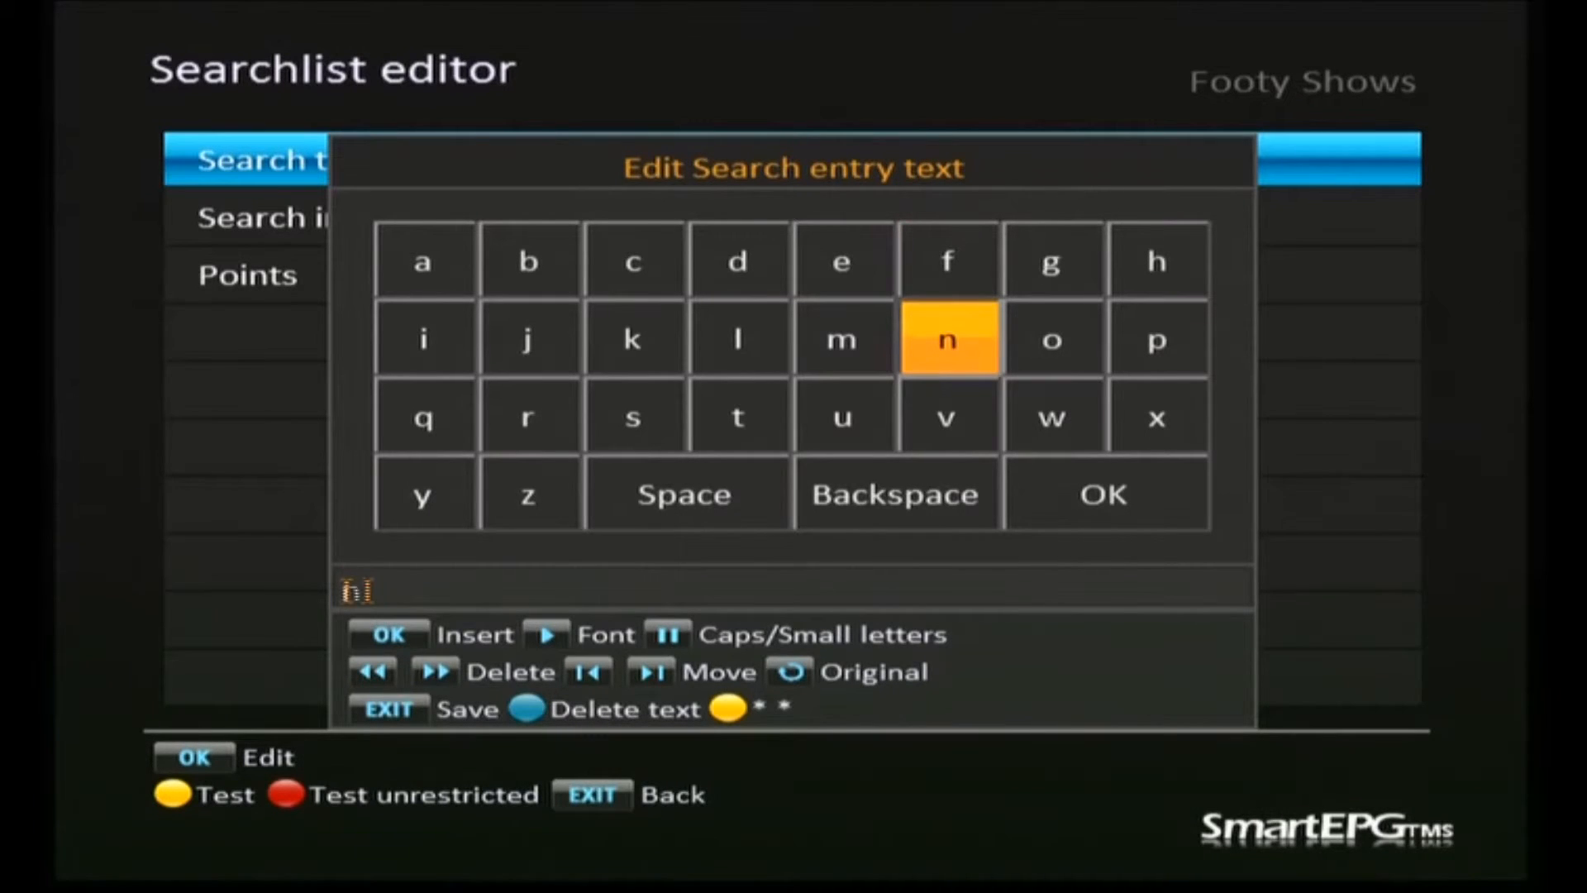
{"action": "key", "text": "Right"}
{"action": "key", "text": "Right"}
{"action": "key", "text": "Right"}
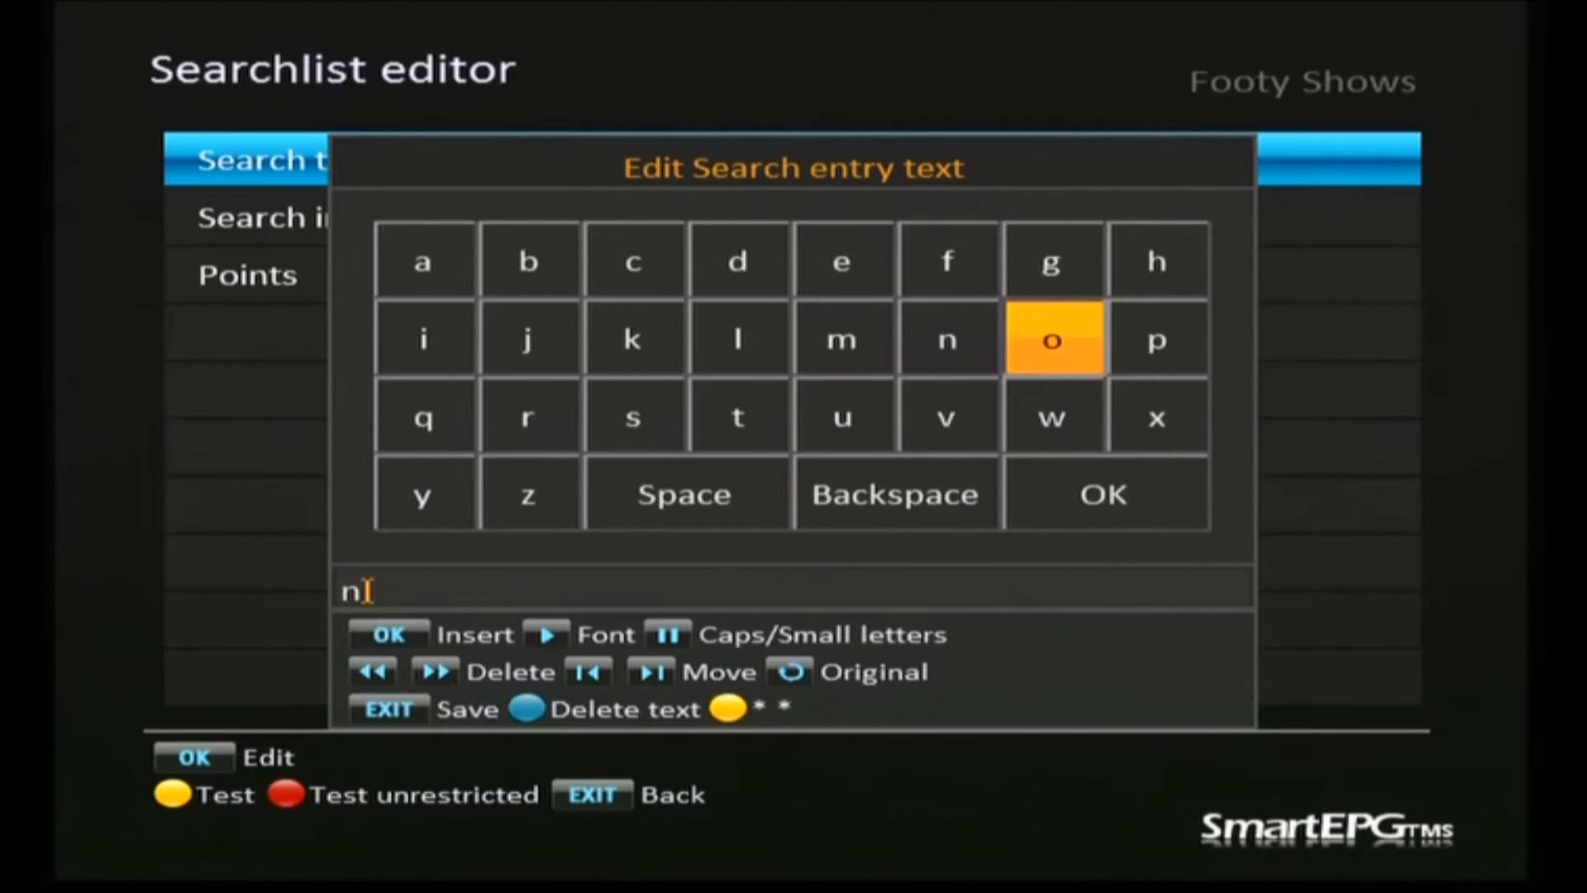
{"action": "key", "text": "Down"}
{"action": "key", "text": "Return"}
{"action": "key", "text": "Up"}
{"action": "key", "text": "Right"}
{"action": "key", "text": "Right"}
{"action": "key", "text": "Right"}
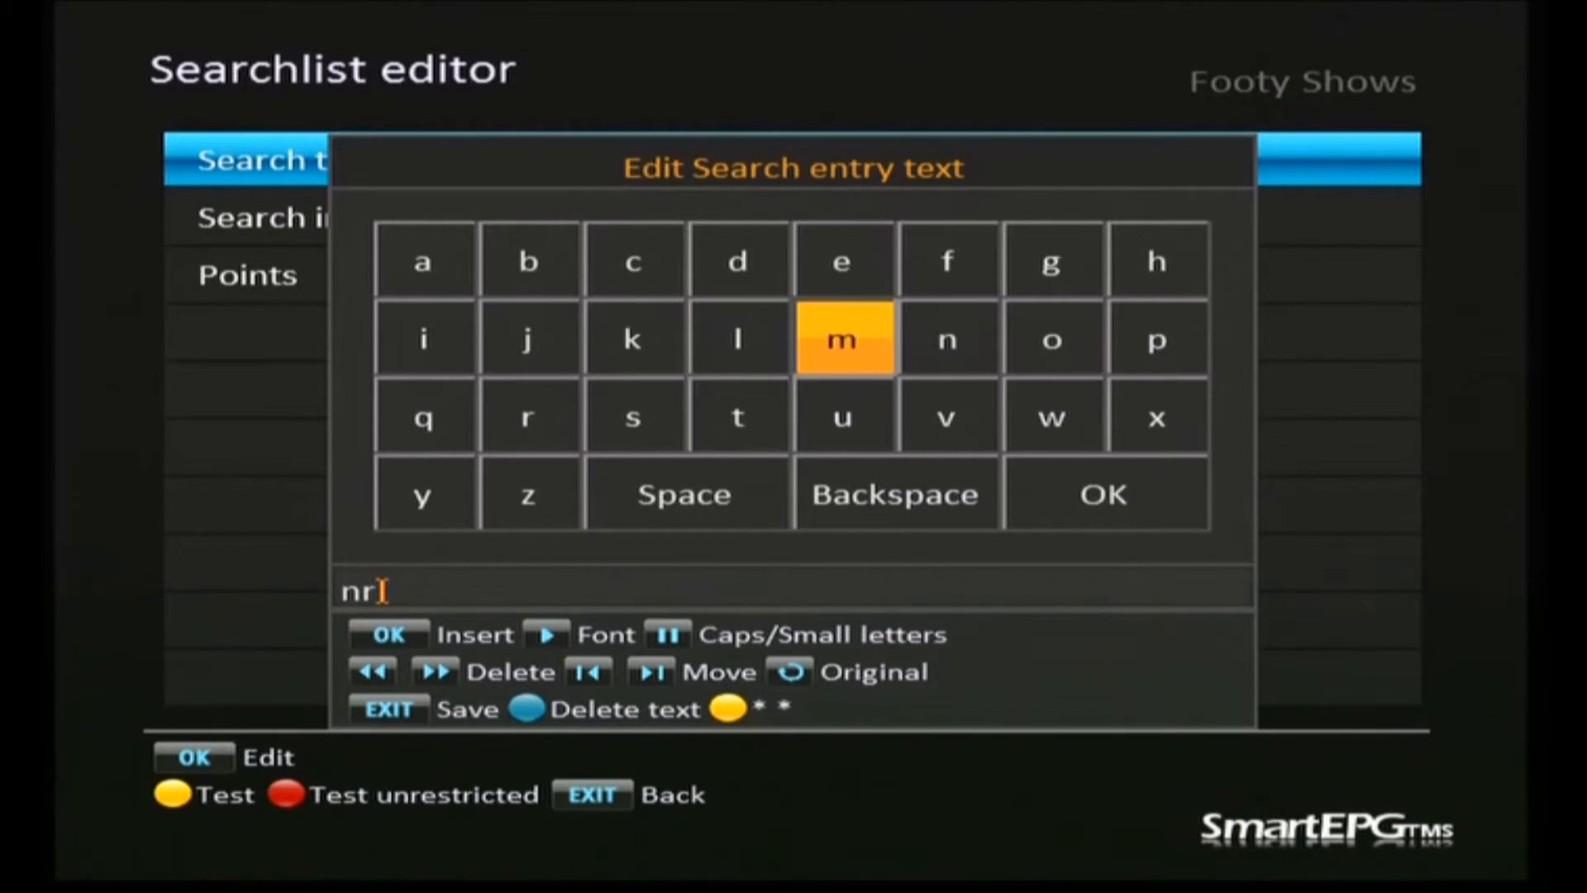
{"action": "key", "text": "Left"}
{"action": "key", "text": "Return"}
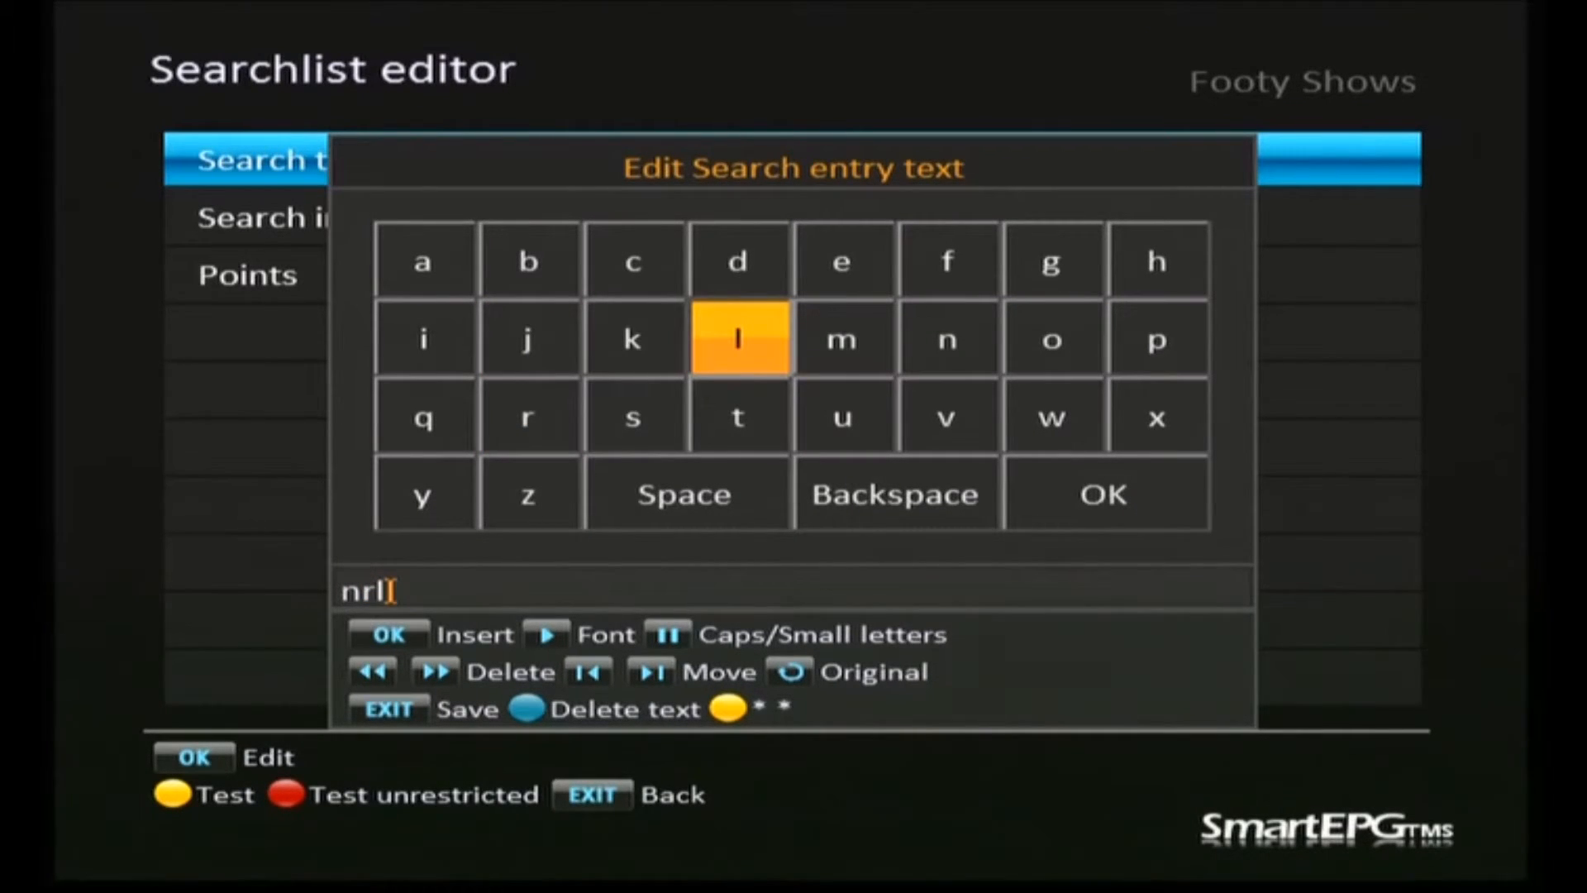
{"action": "key", "text": "F3"}
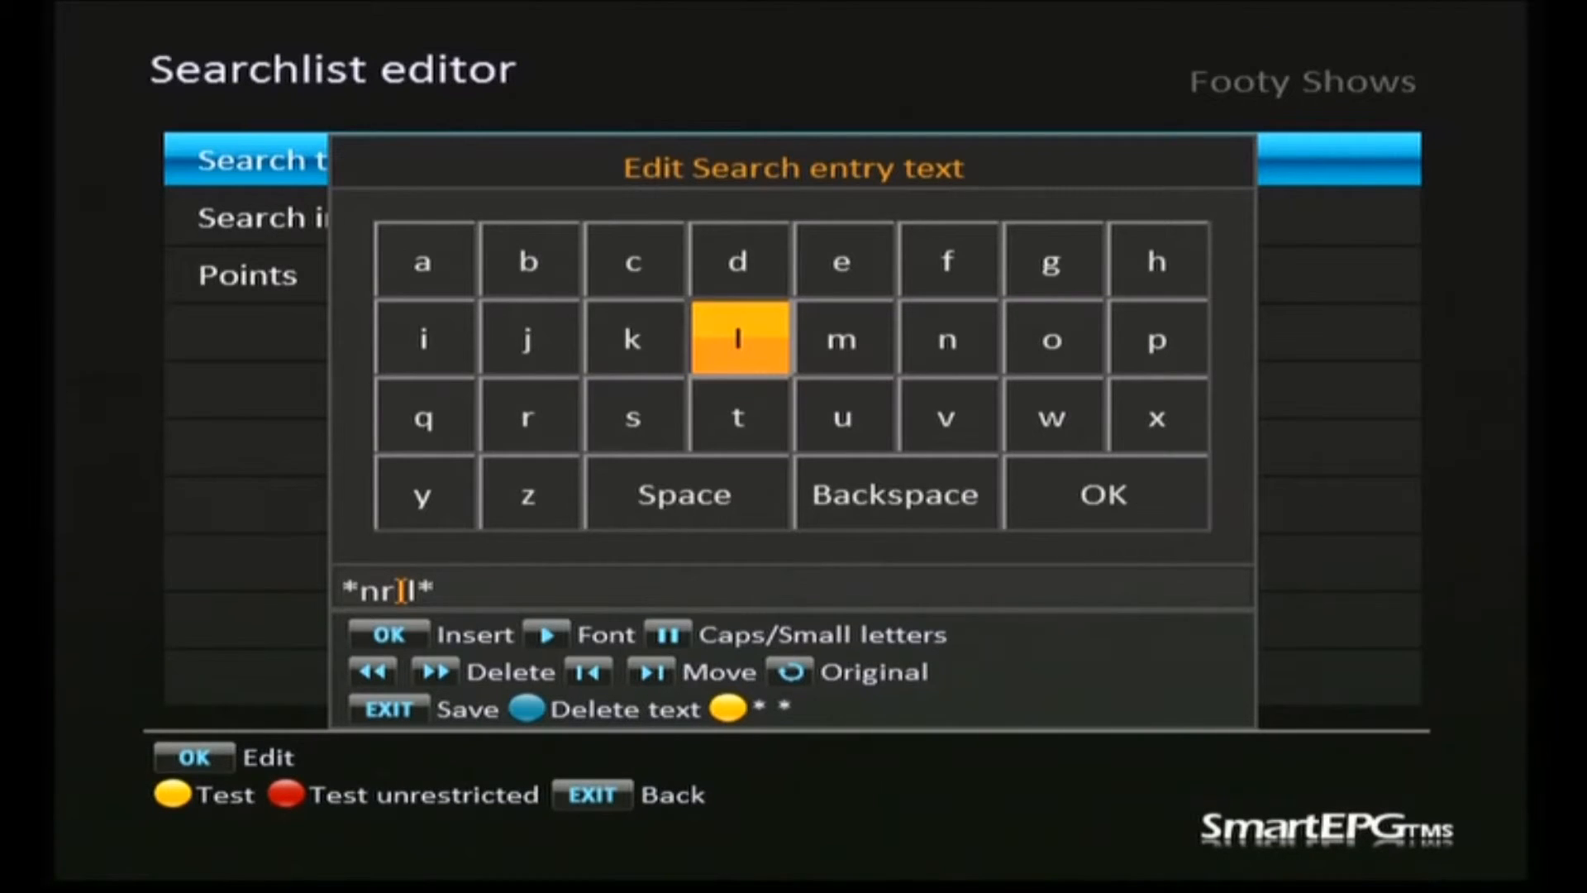
{"action": "key", "text": "Escape"}
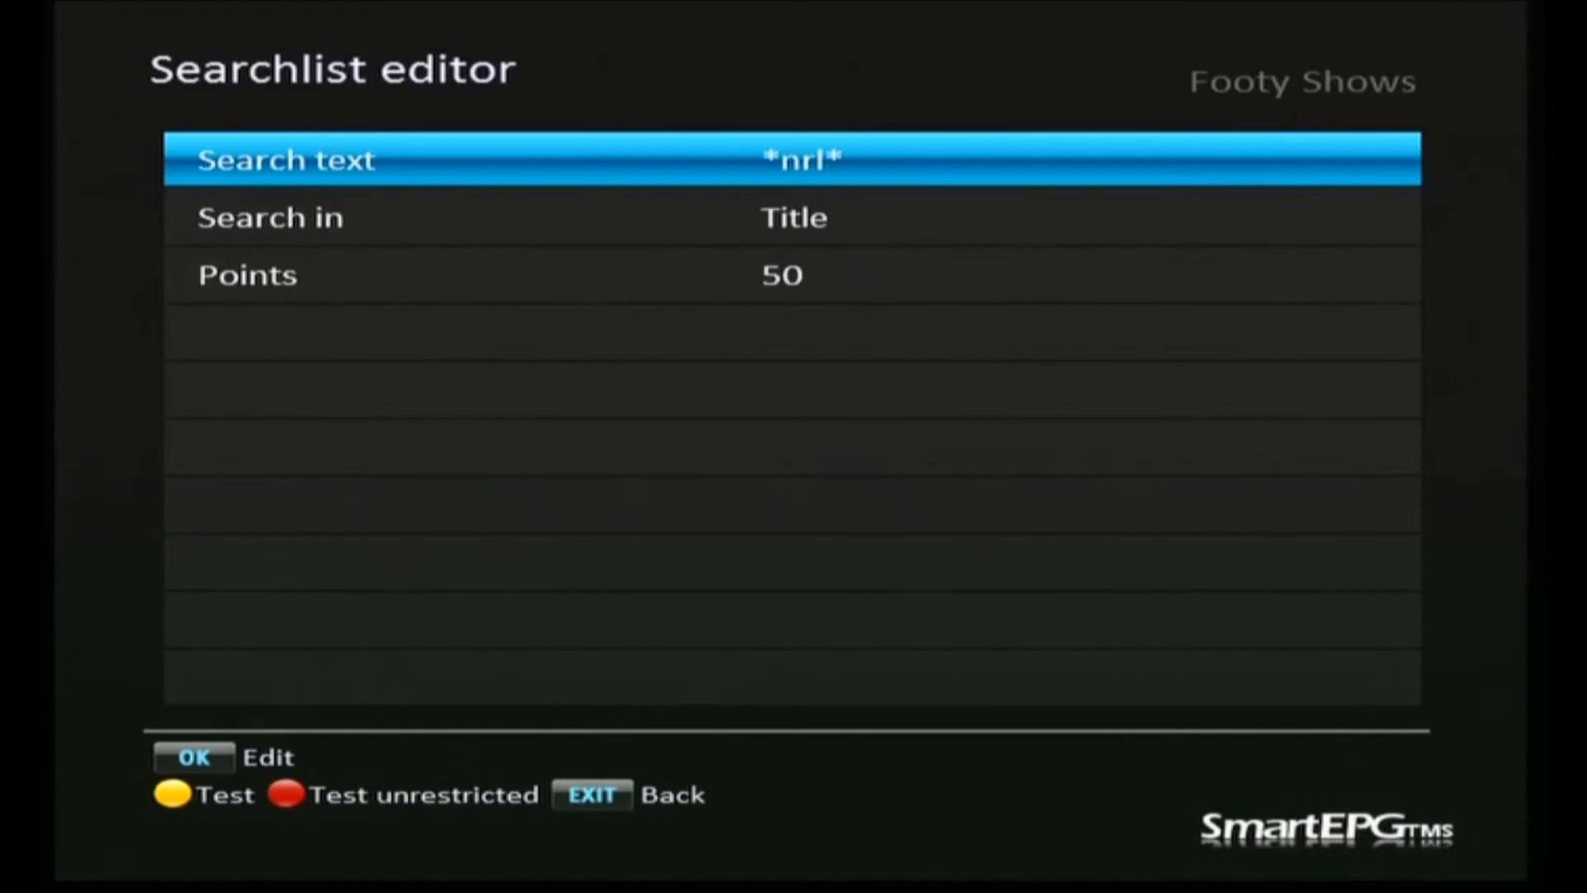
Make the *nrl* entry search in "Title & Descr. & Ext. Descr"
{"action": "key", "text": "Down"}
{"action": "key", "text": "Right"}
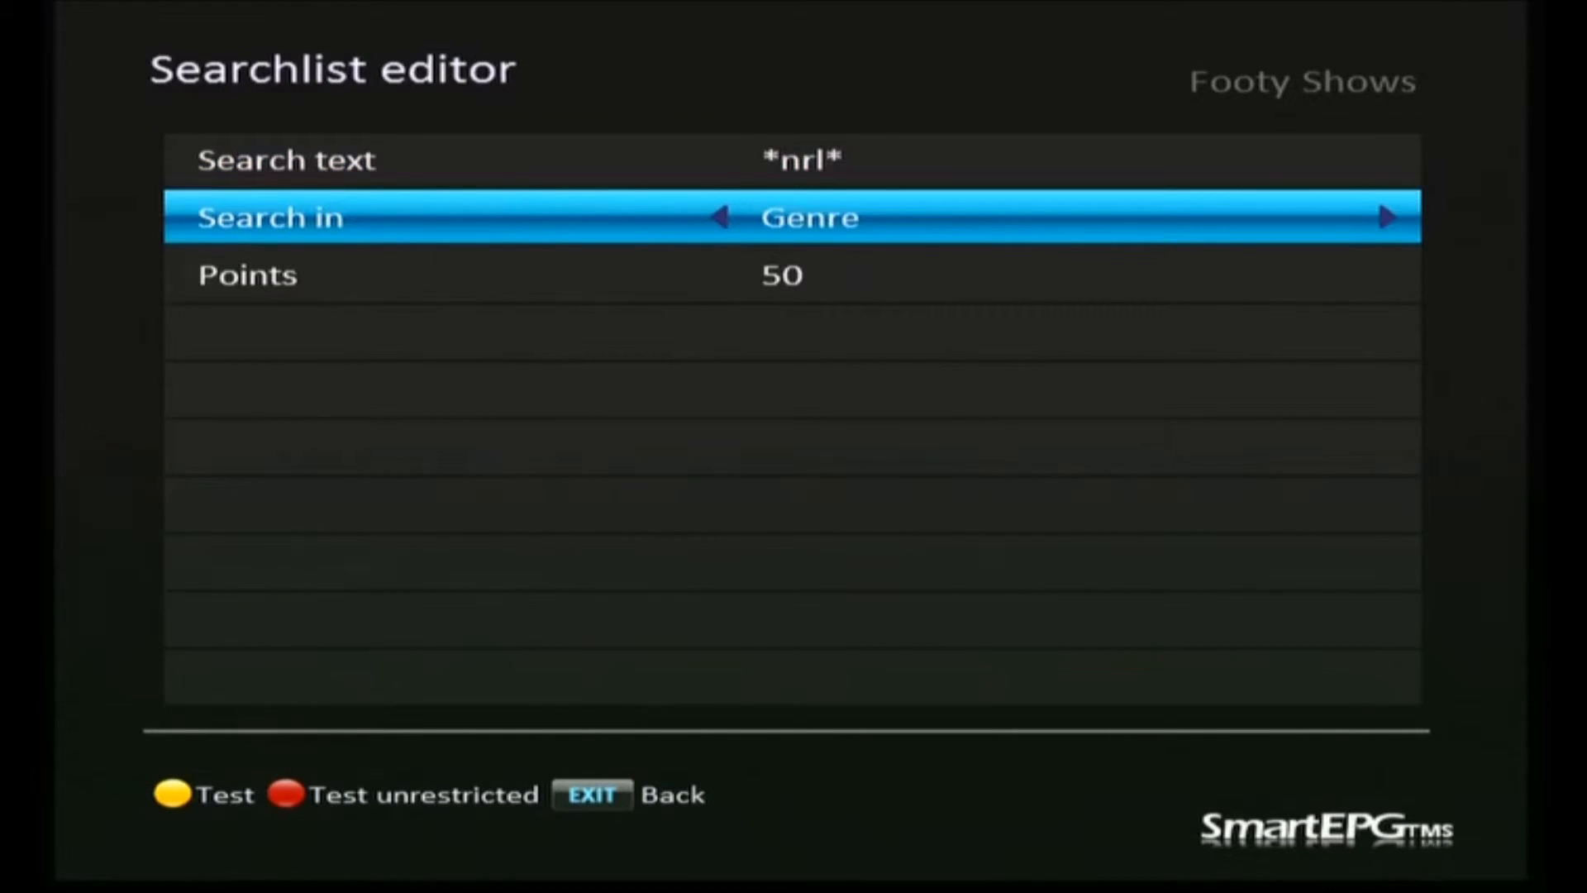
{"action": "key", "text": "Right"}
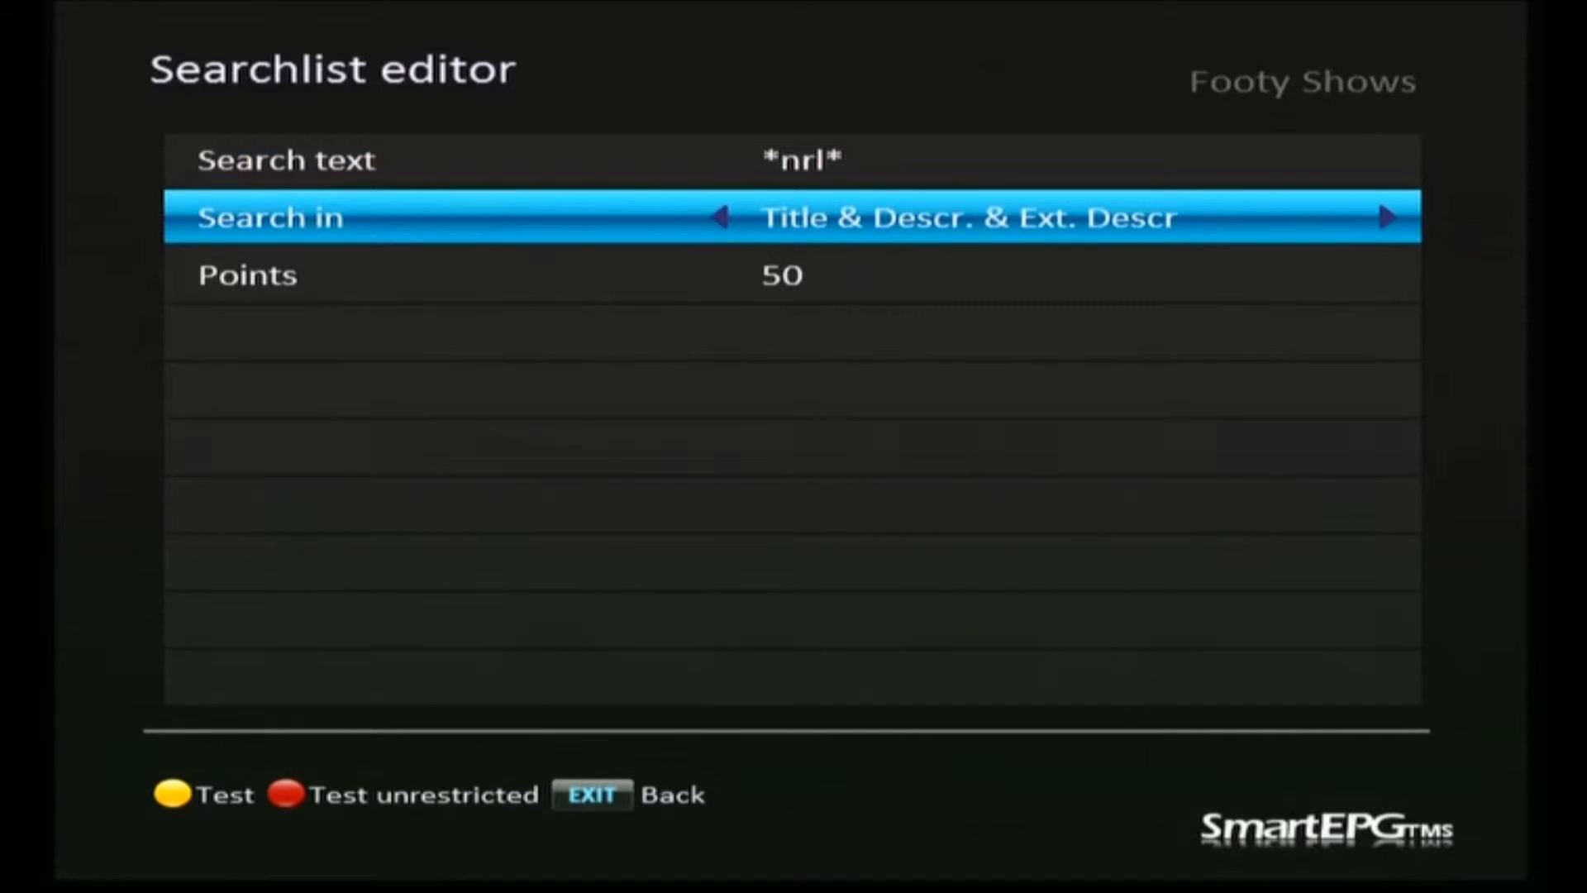
{"action": "key", "text": "Right"}
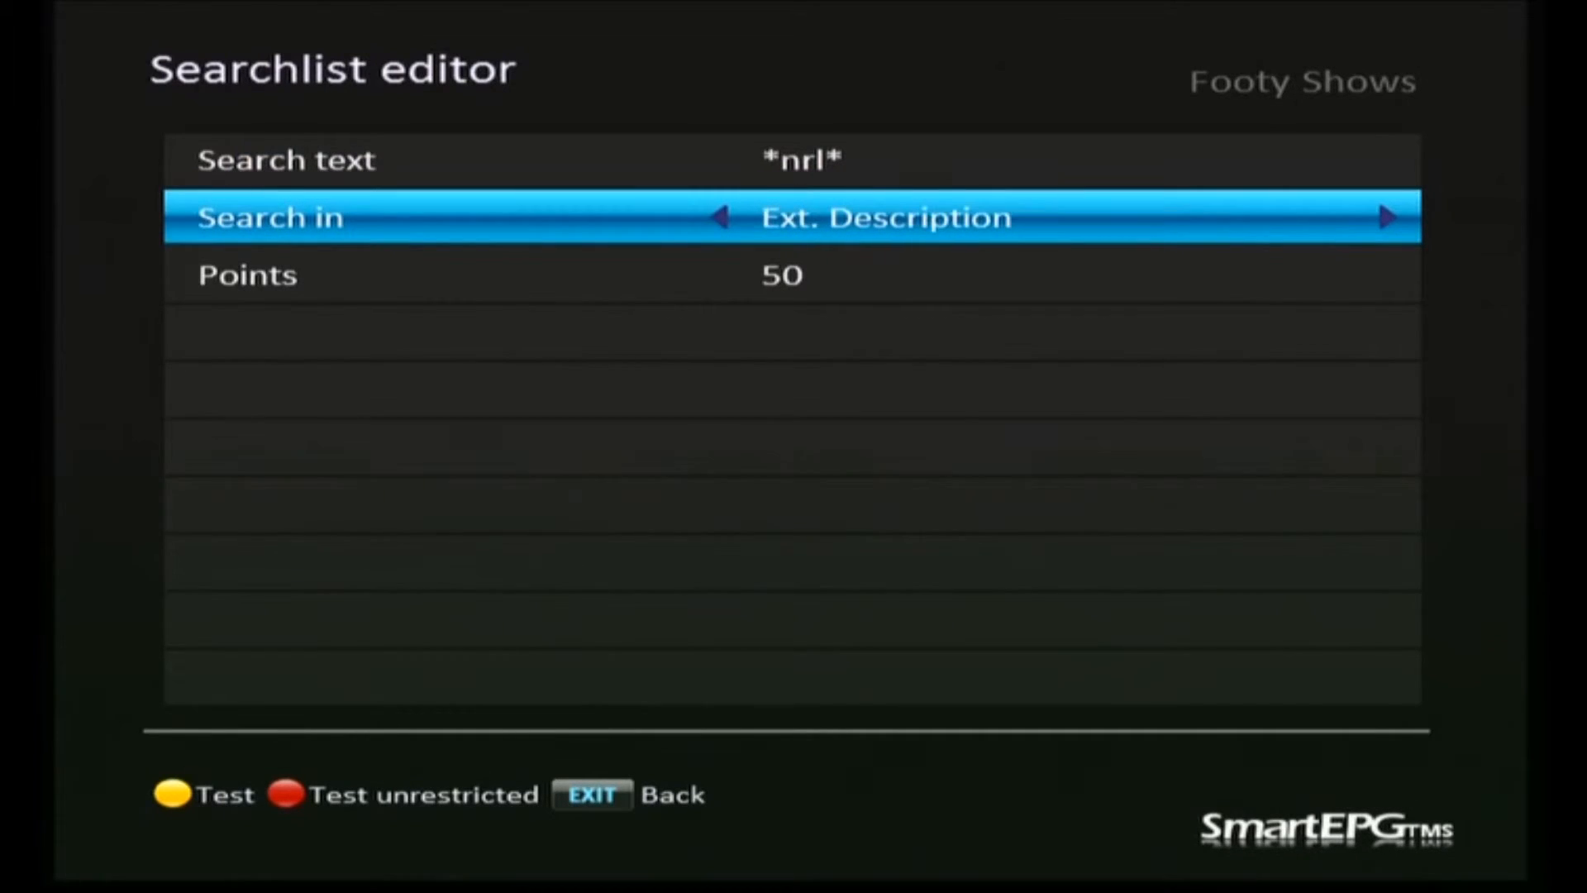
{"action": "key", "text": "Left"}
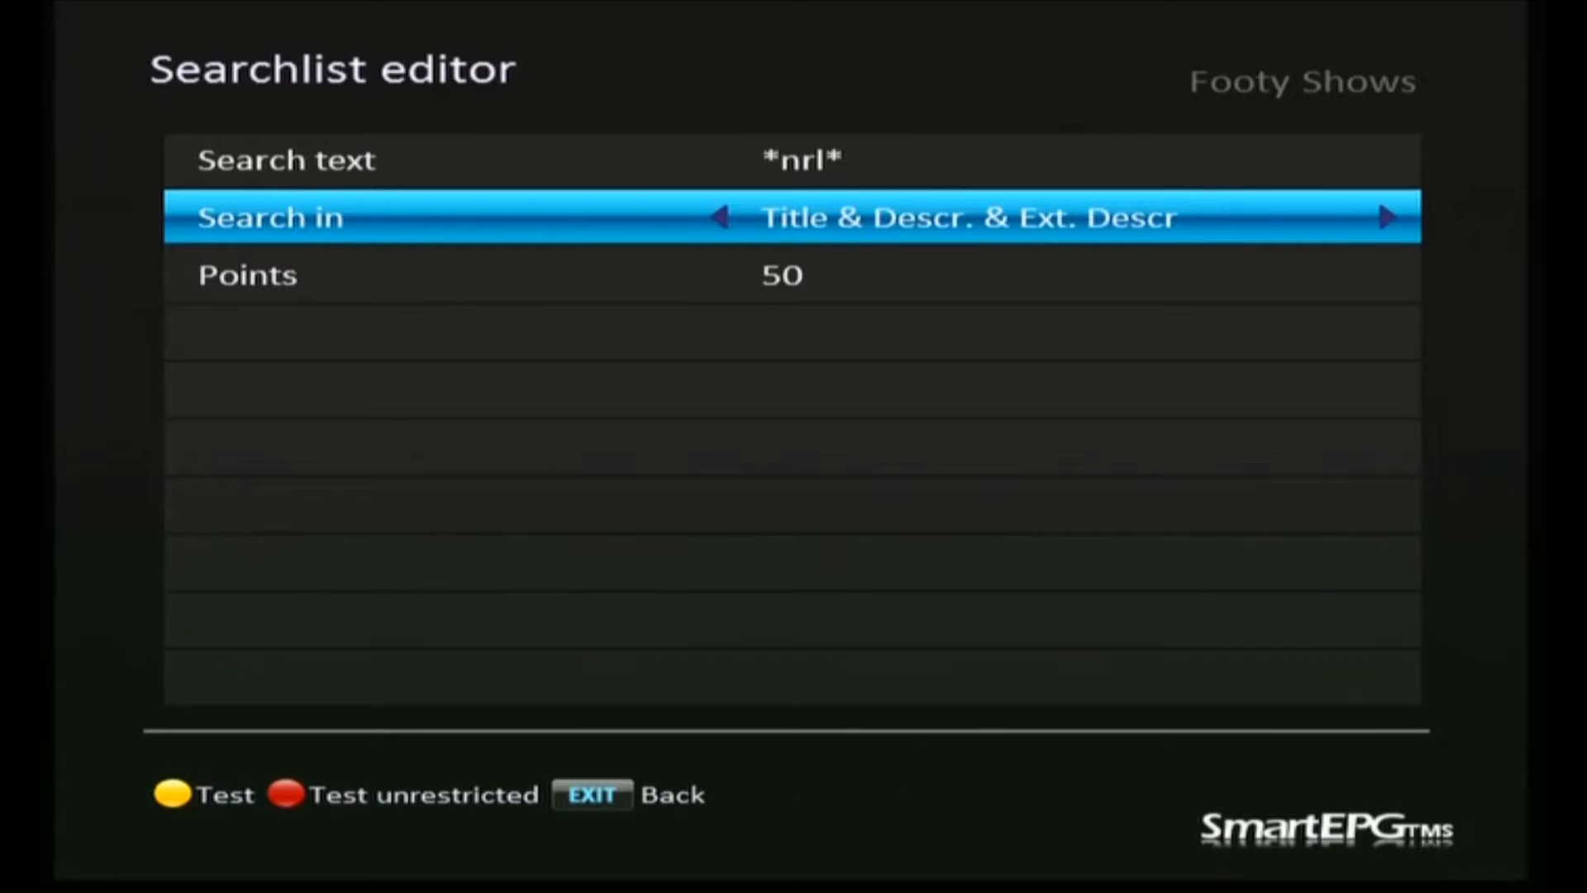
Set the *nrl* entry's points to -10 and return to the list of search entries
{"action": "key", "text": "Down"}
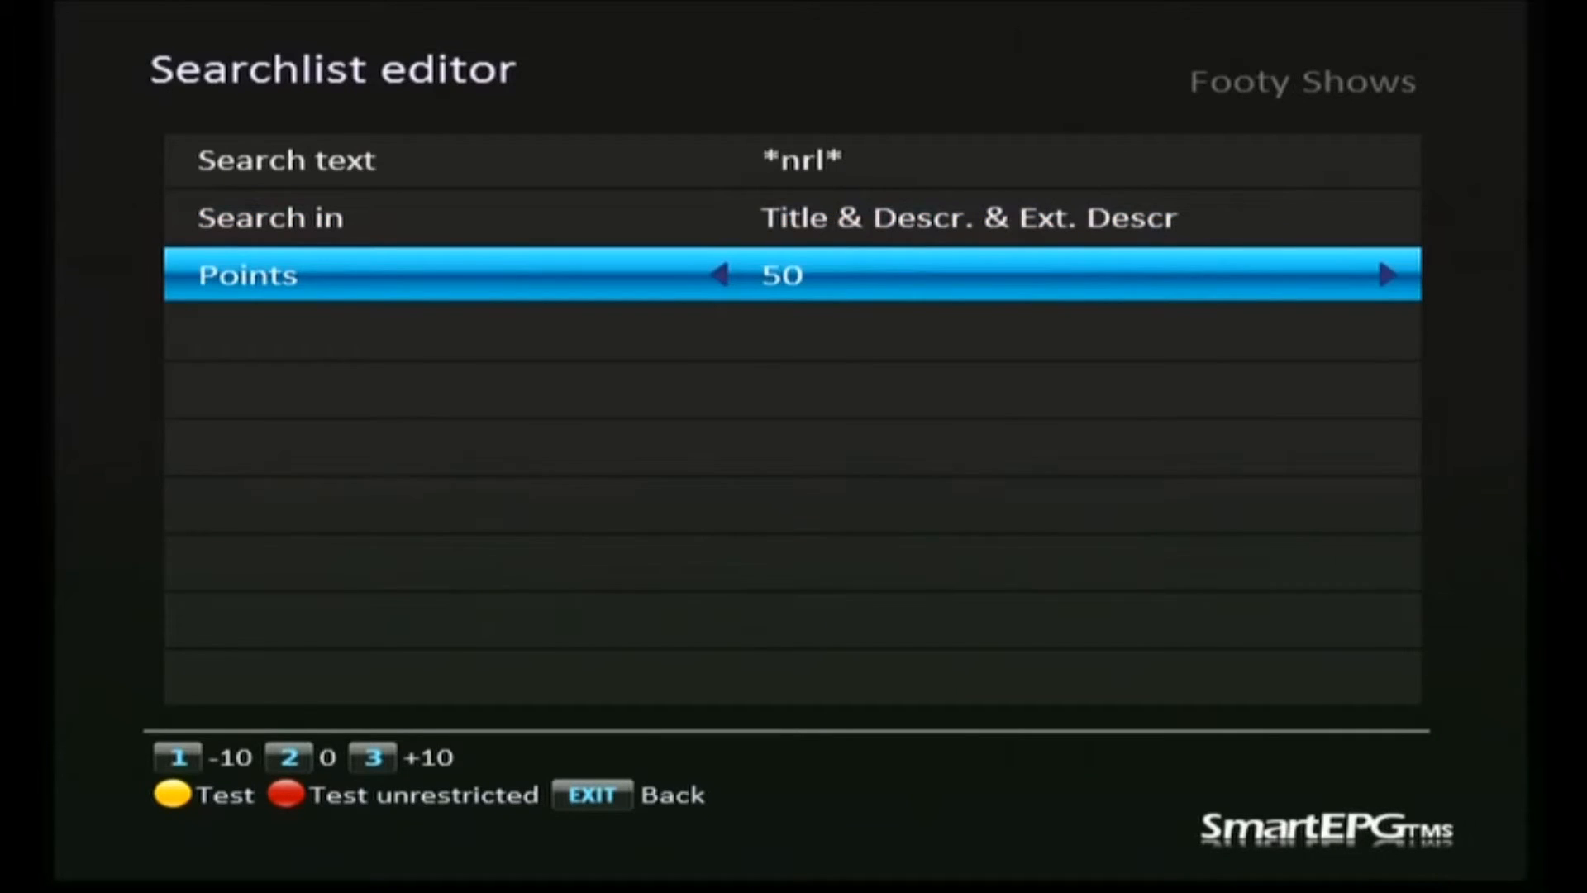
{"action": "key", "text": "Left"}
{"action": "key", "text": "Left"}
{"action": "key", "text": "Left"}
{"action": "key", "text": "Left"}
{"action": "key", "text": "Left"}
{"action": "key", "text": "Left"}
{"action": "key", "text": "Escape"}
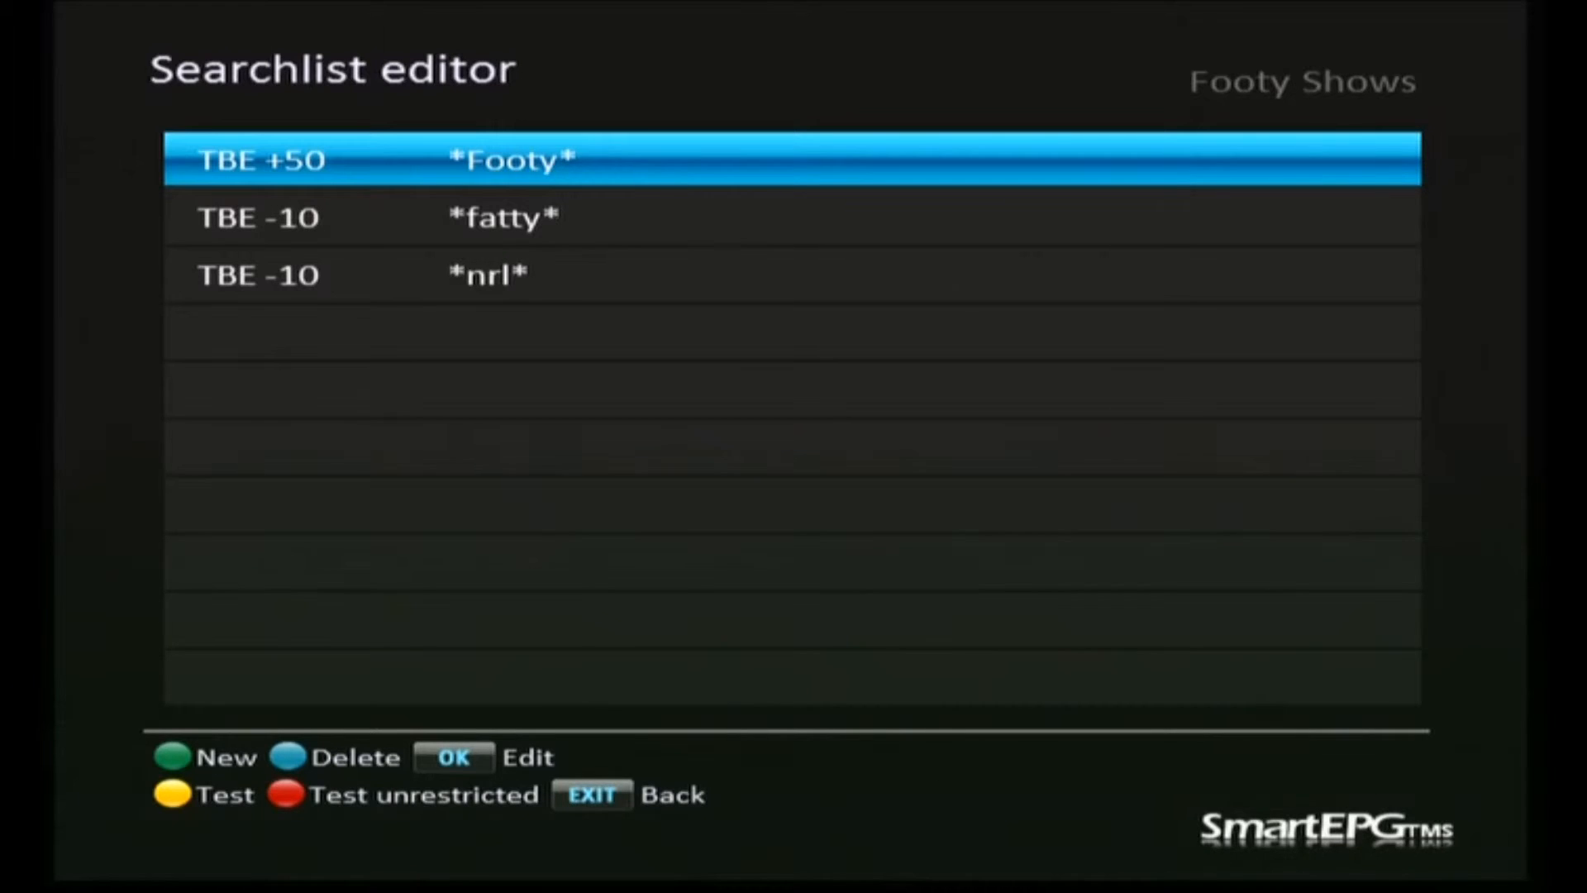
Save the Footy Shows search and check the Timer List for programmes that still need excluding
{"action": "key", "text": "Escape"}
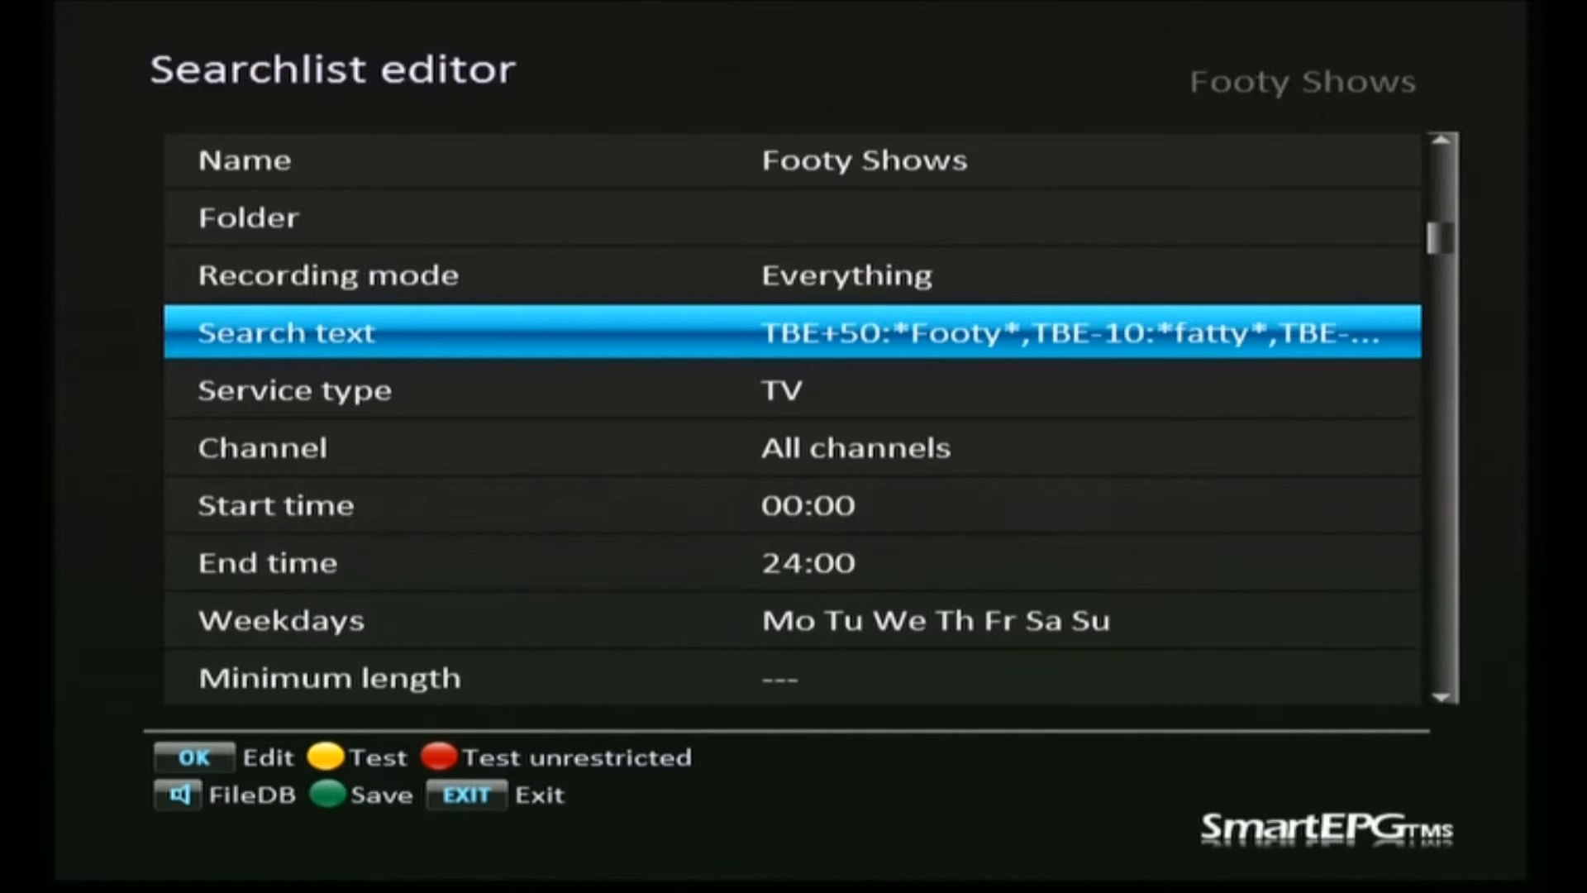
{"action": "key", "text": "F3"}
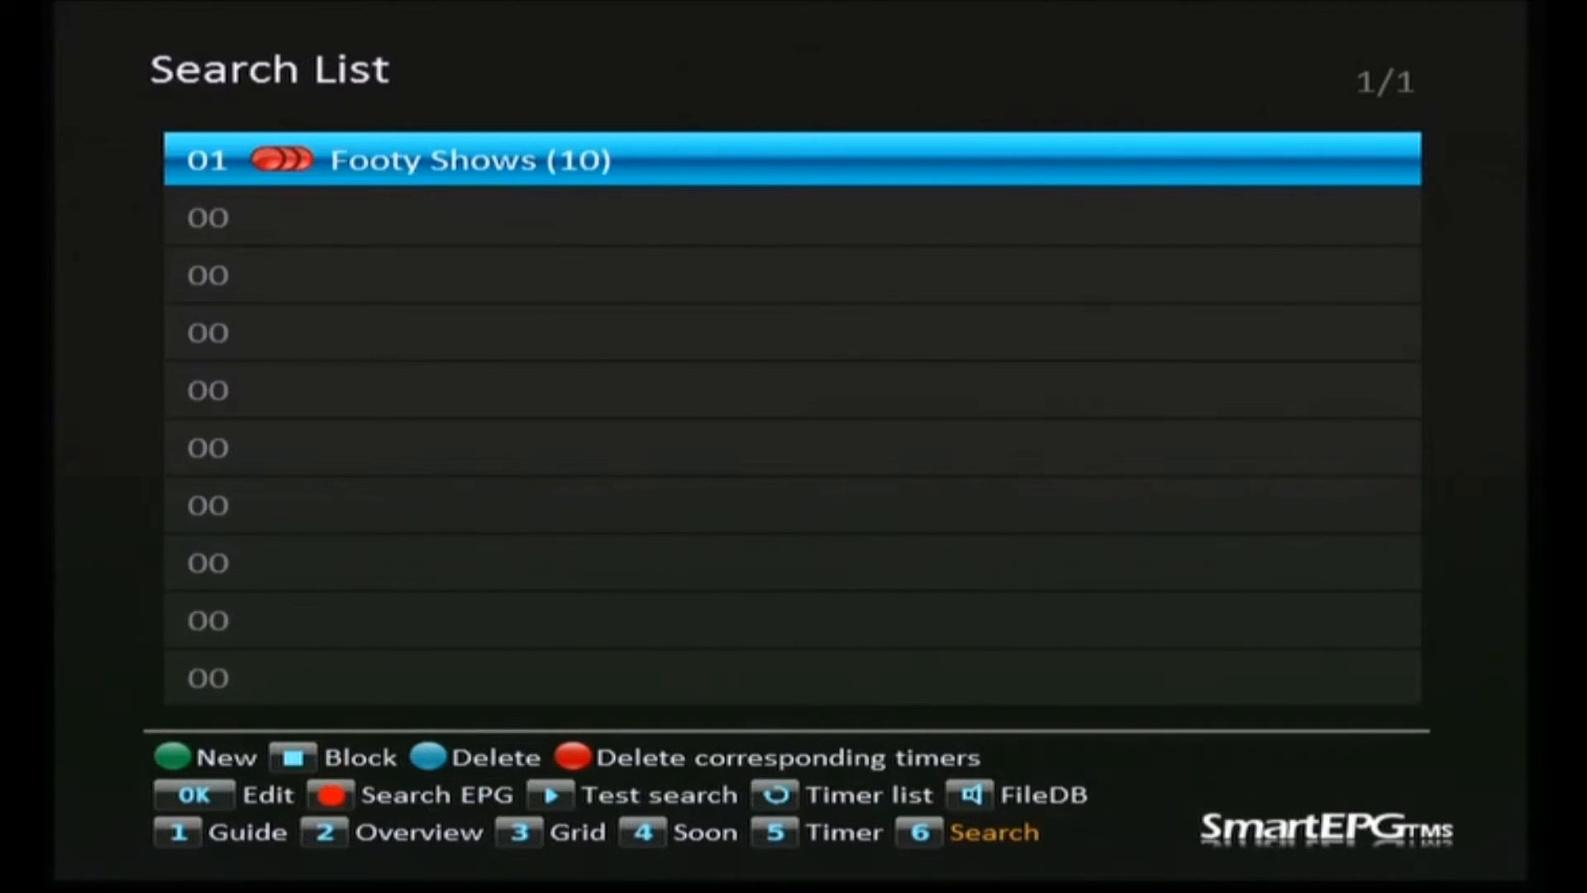
{"action": "key", "text": "5"}
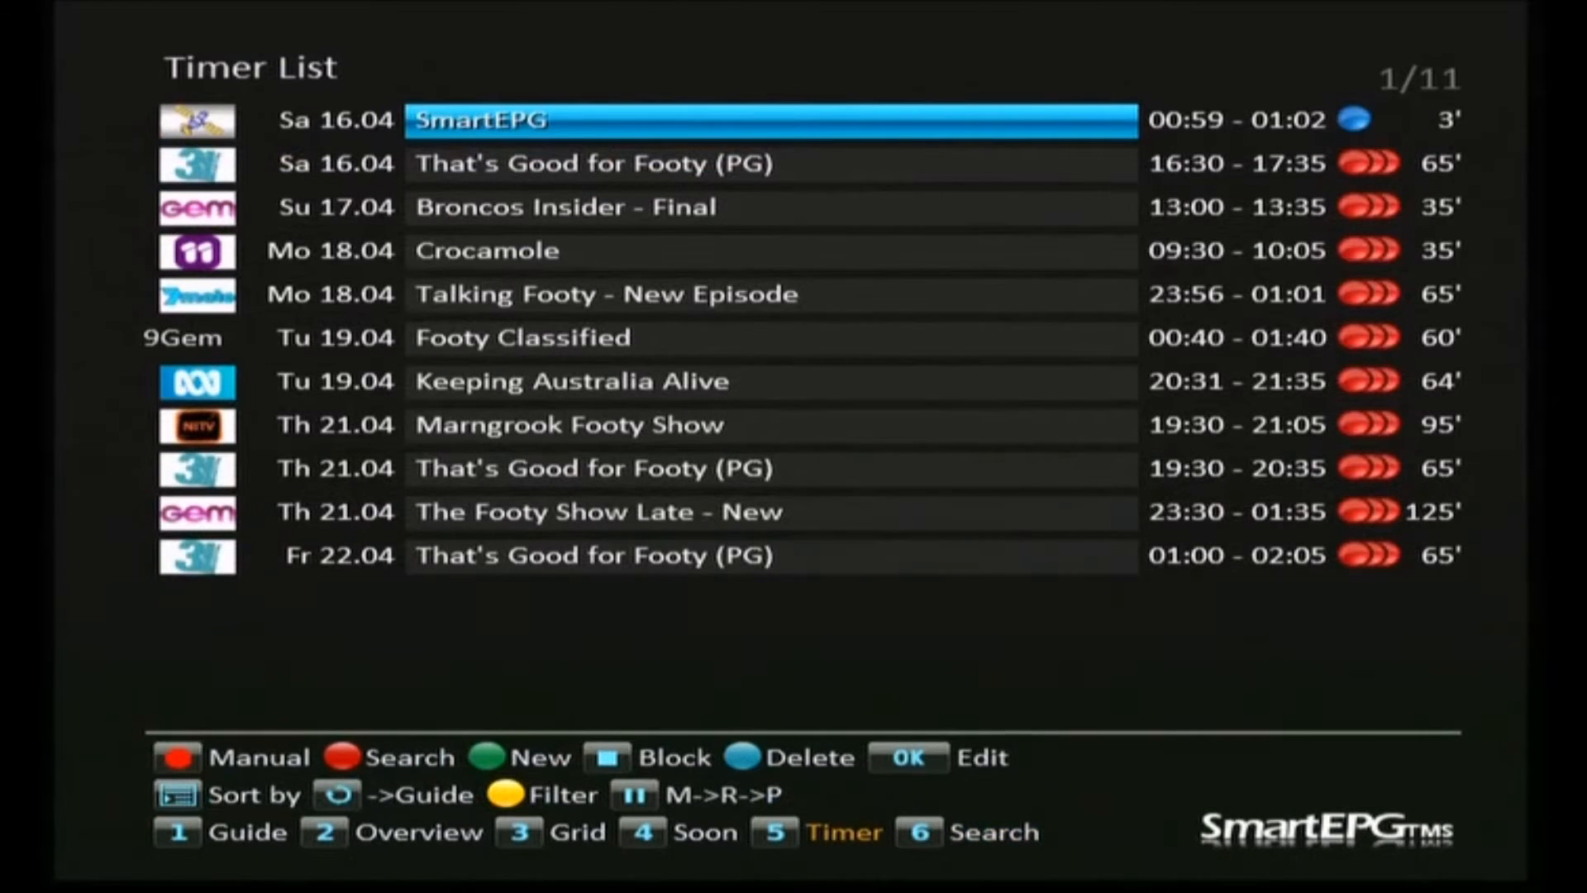
{"action": "key", "text": "Down"}
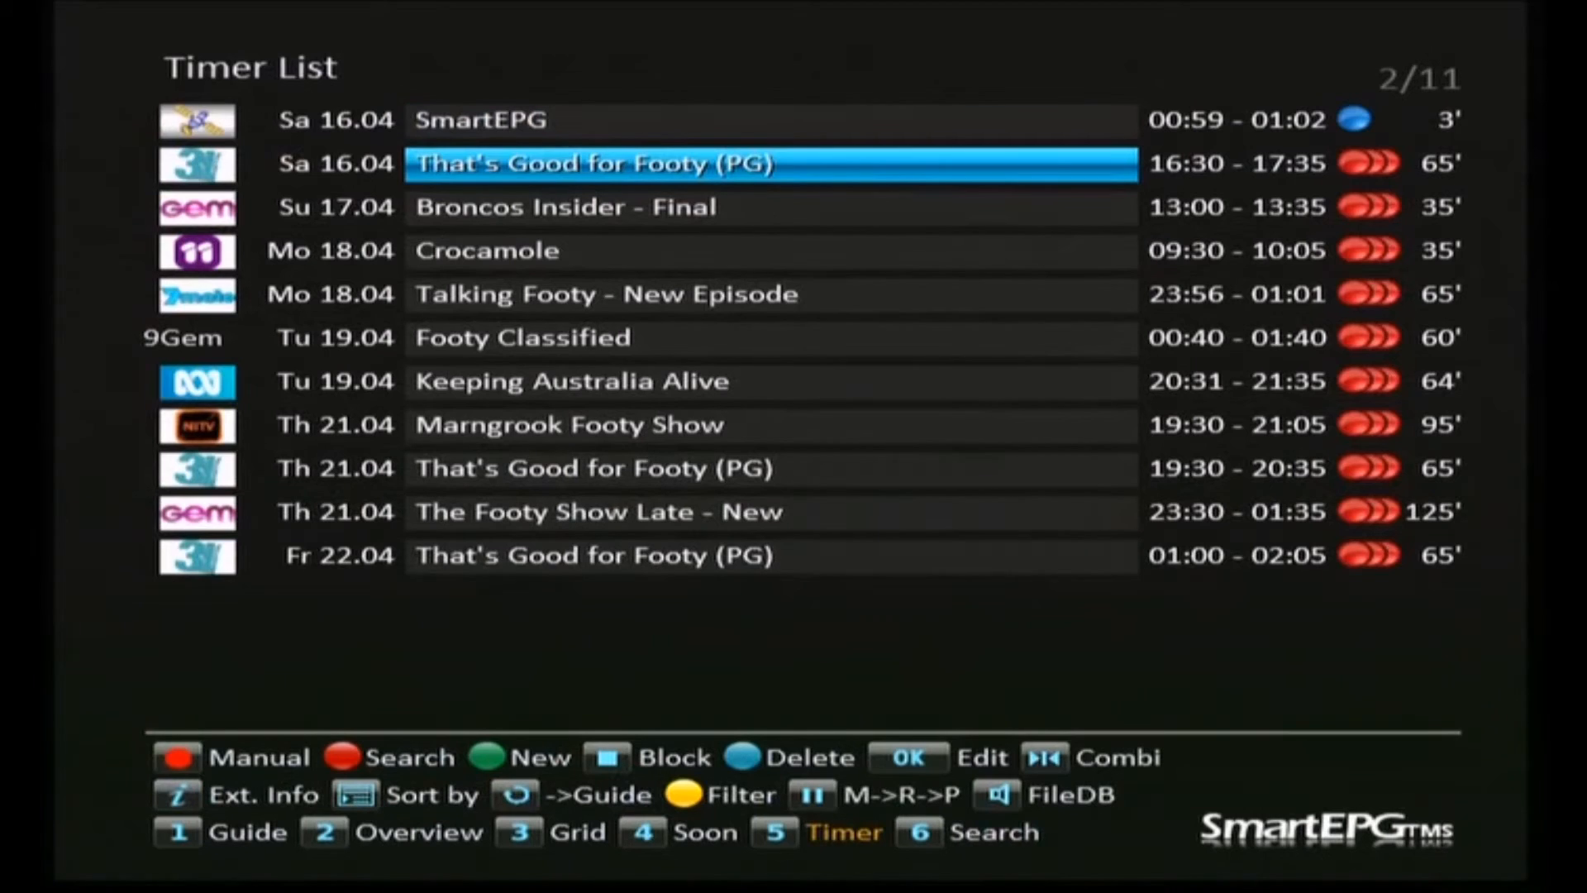
{"action": "key", "text": "Down"}
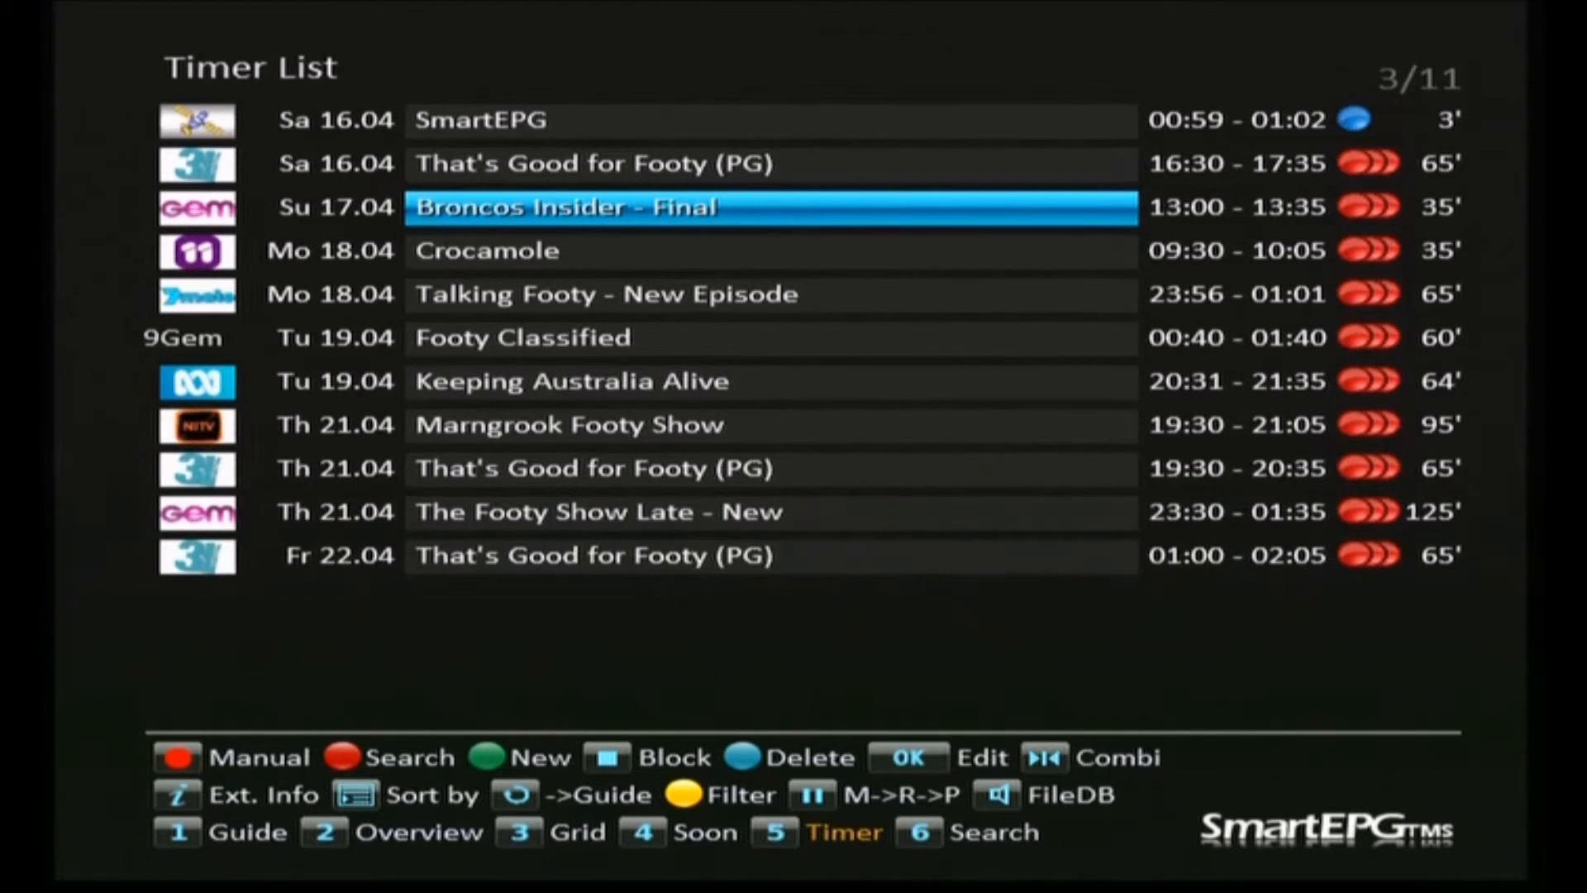
Go back to the Search List and open the Footy Shows search's text entries for editing
{"action": "key", "text": "6"}
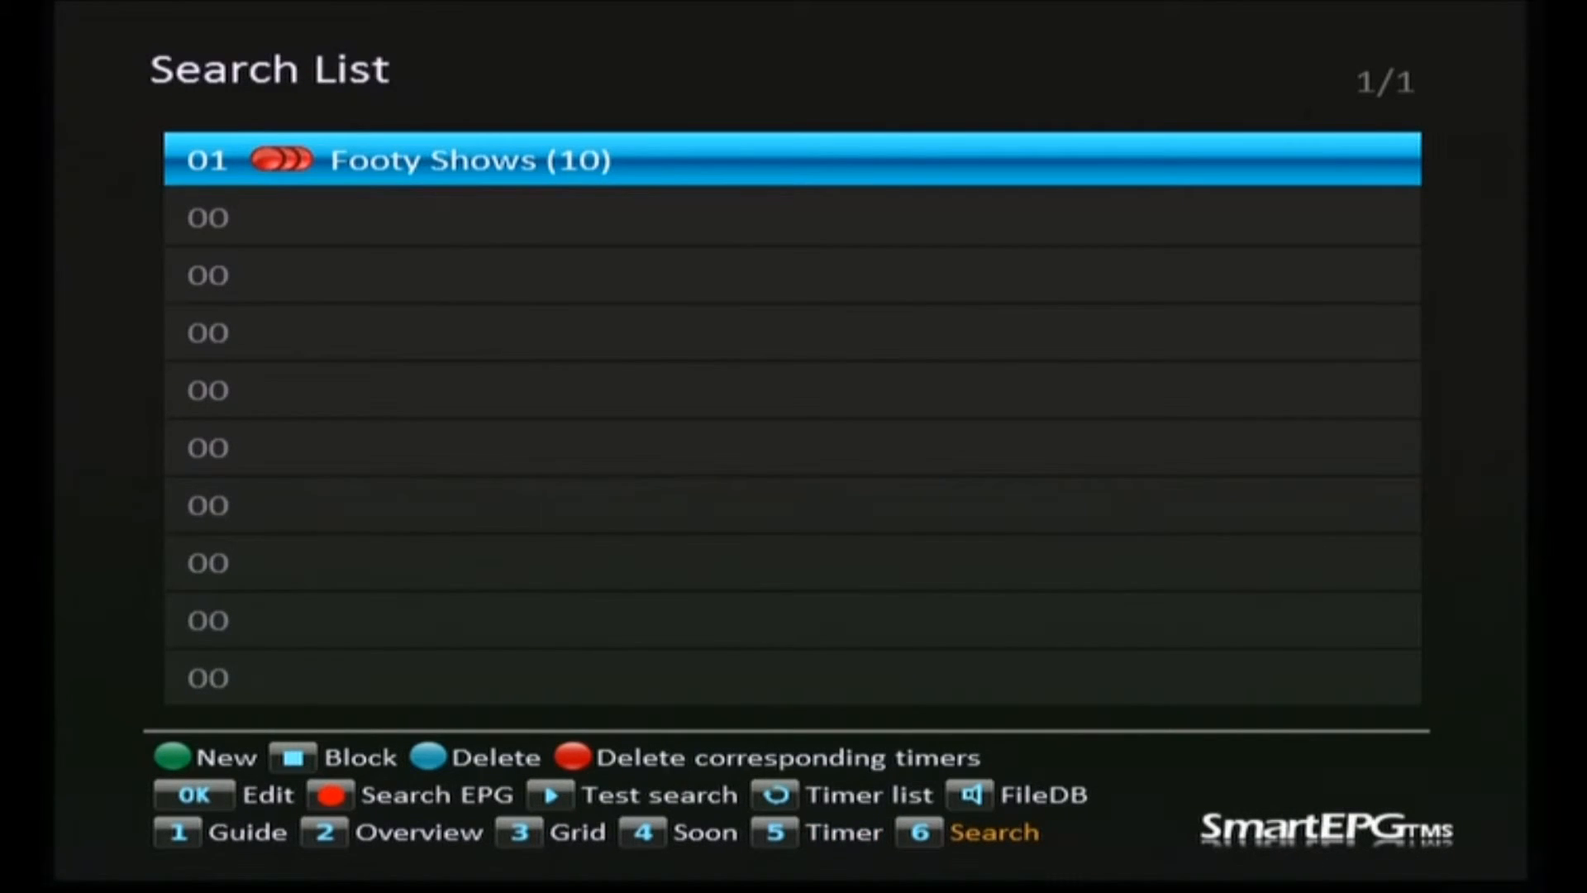
{"action": "key", "text": "Return"}
{"action": "key", "text": "Down"}
{"action": "key", "text": "Down"}
{"action": "key", "text": "Down"}
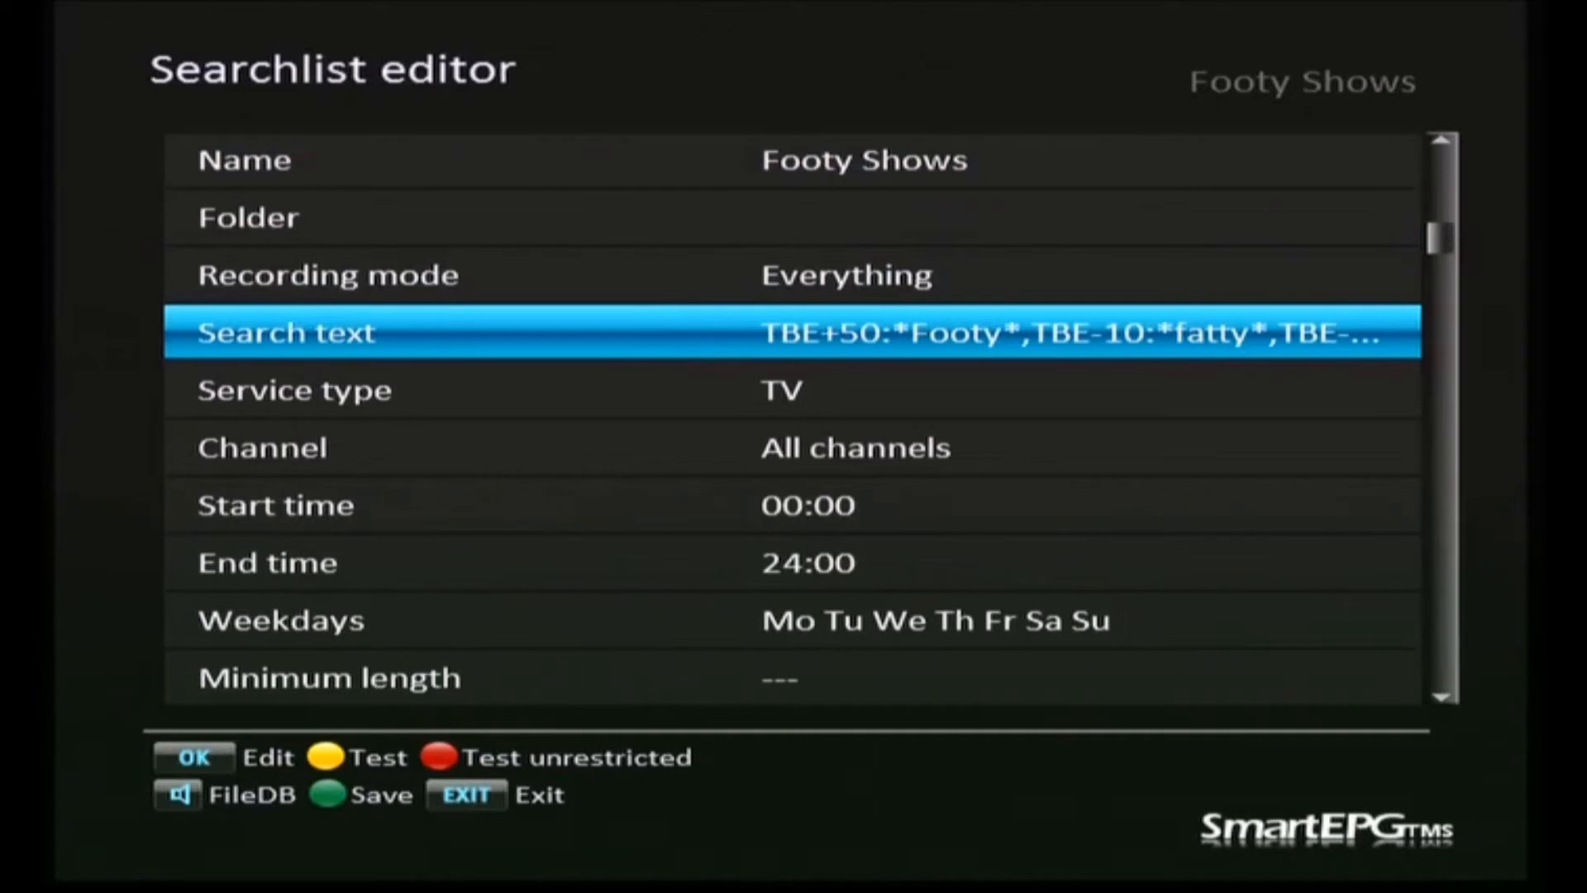
{"action": "key", "text": "Return"}
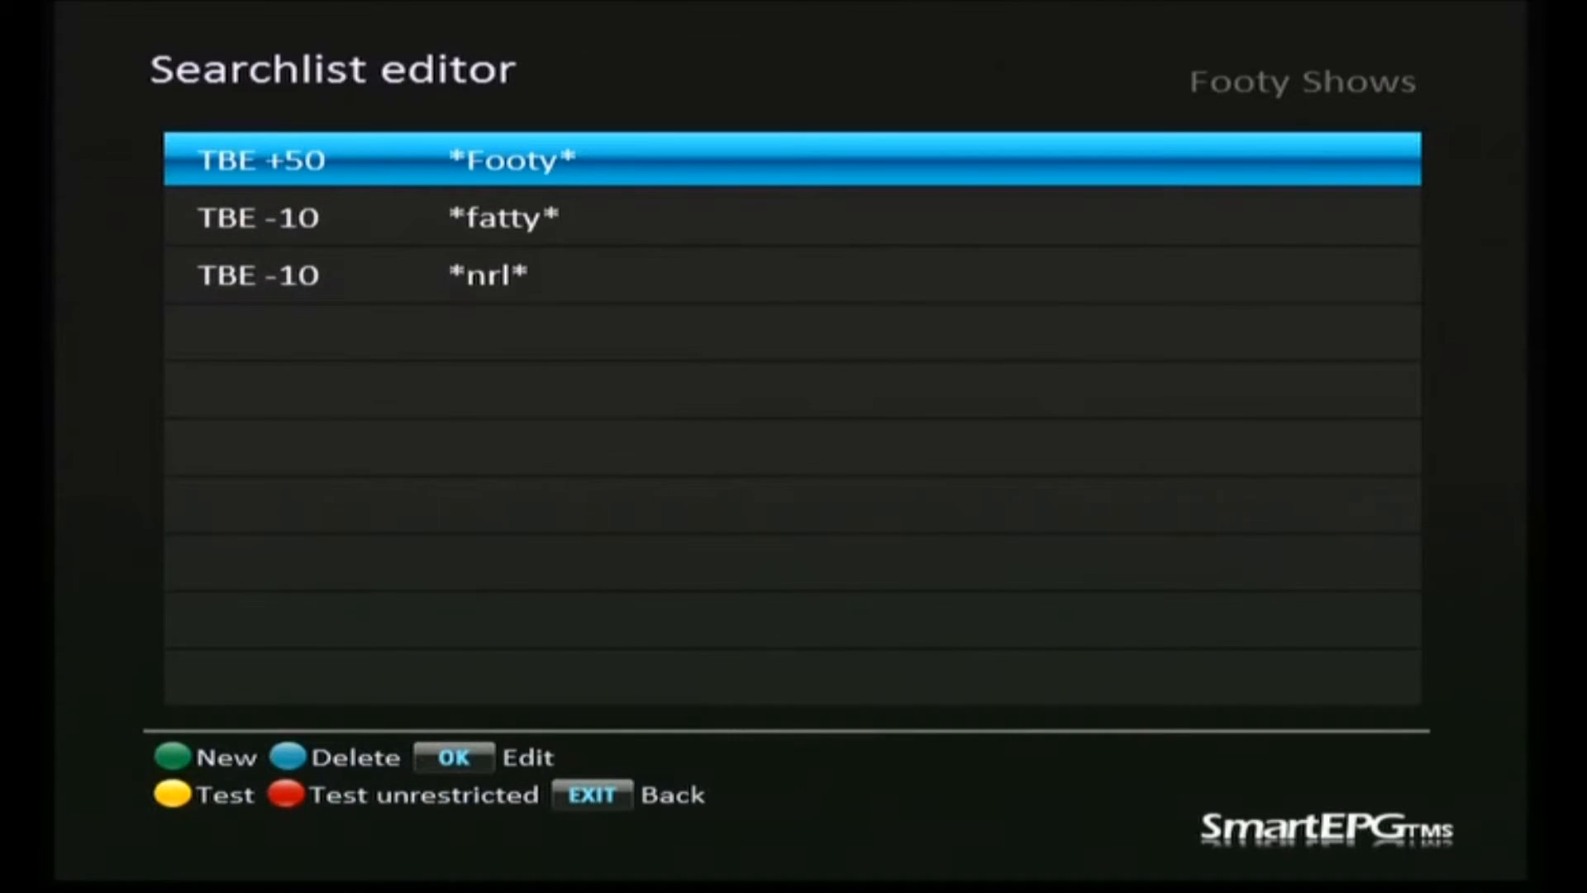
Add a new search entry with the text "*bronc*" to the Footy Shows search
{"action": "key", "text": "F2"}
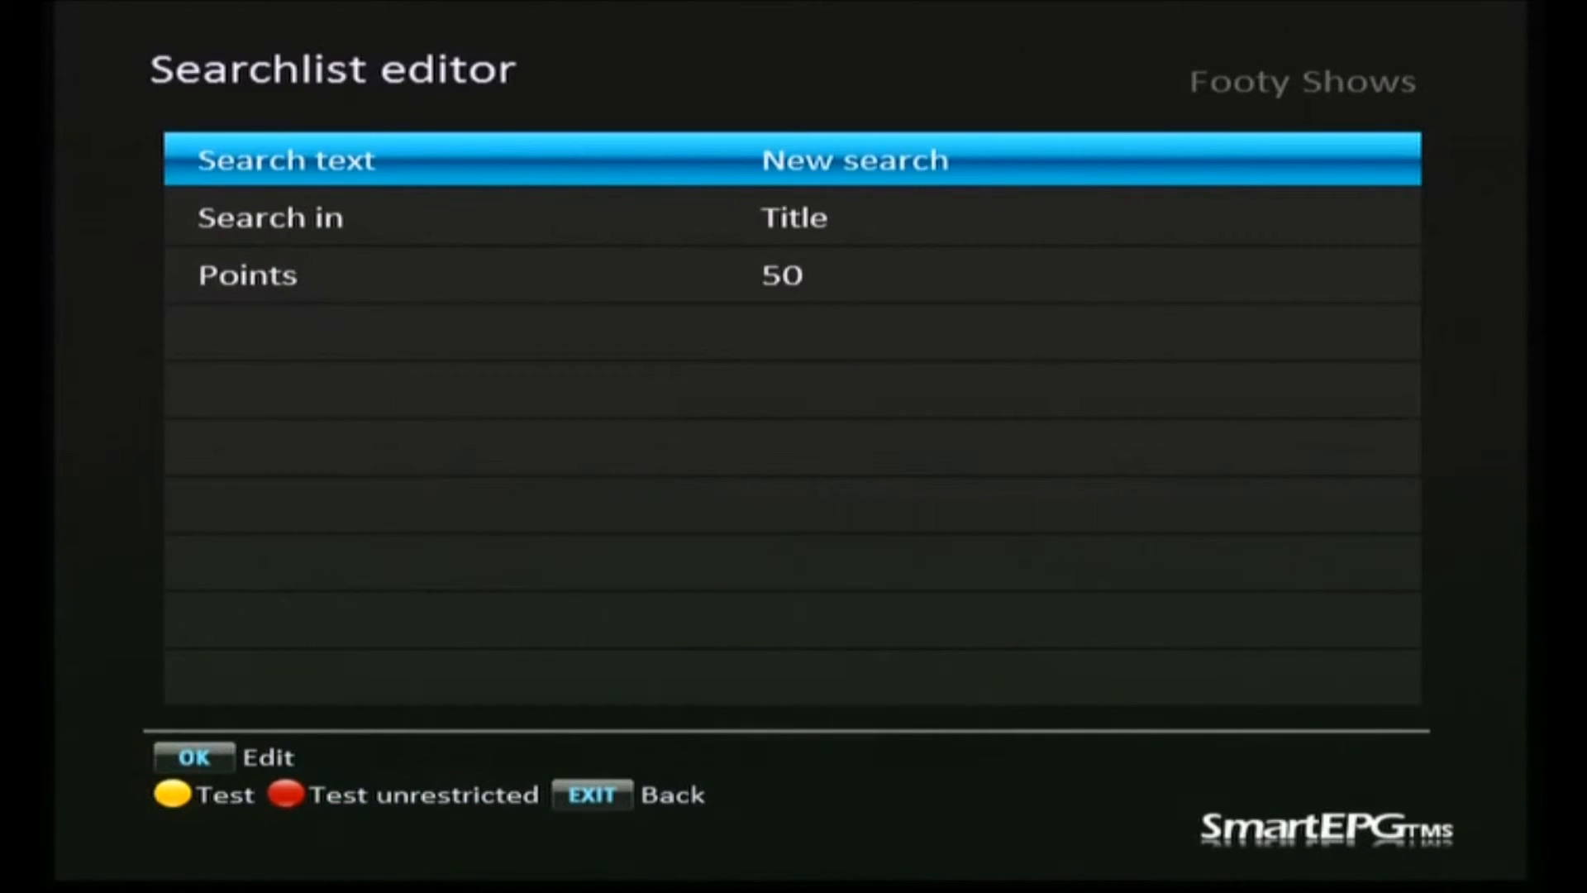
{"action": "key", "text": "Return"}
{"action": "key", "text": "Right"}
{"action": "key", "text": "Return"}
{"action": "key", "text": "Down"}
{"action": "key", "text": "Down"}
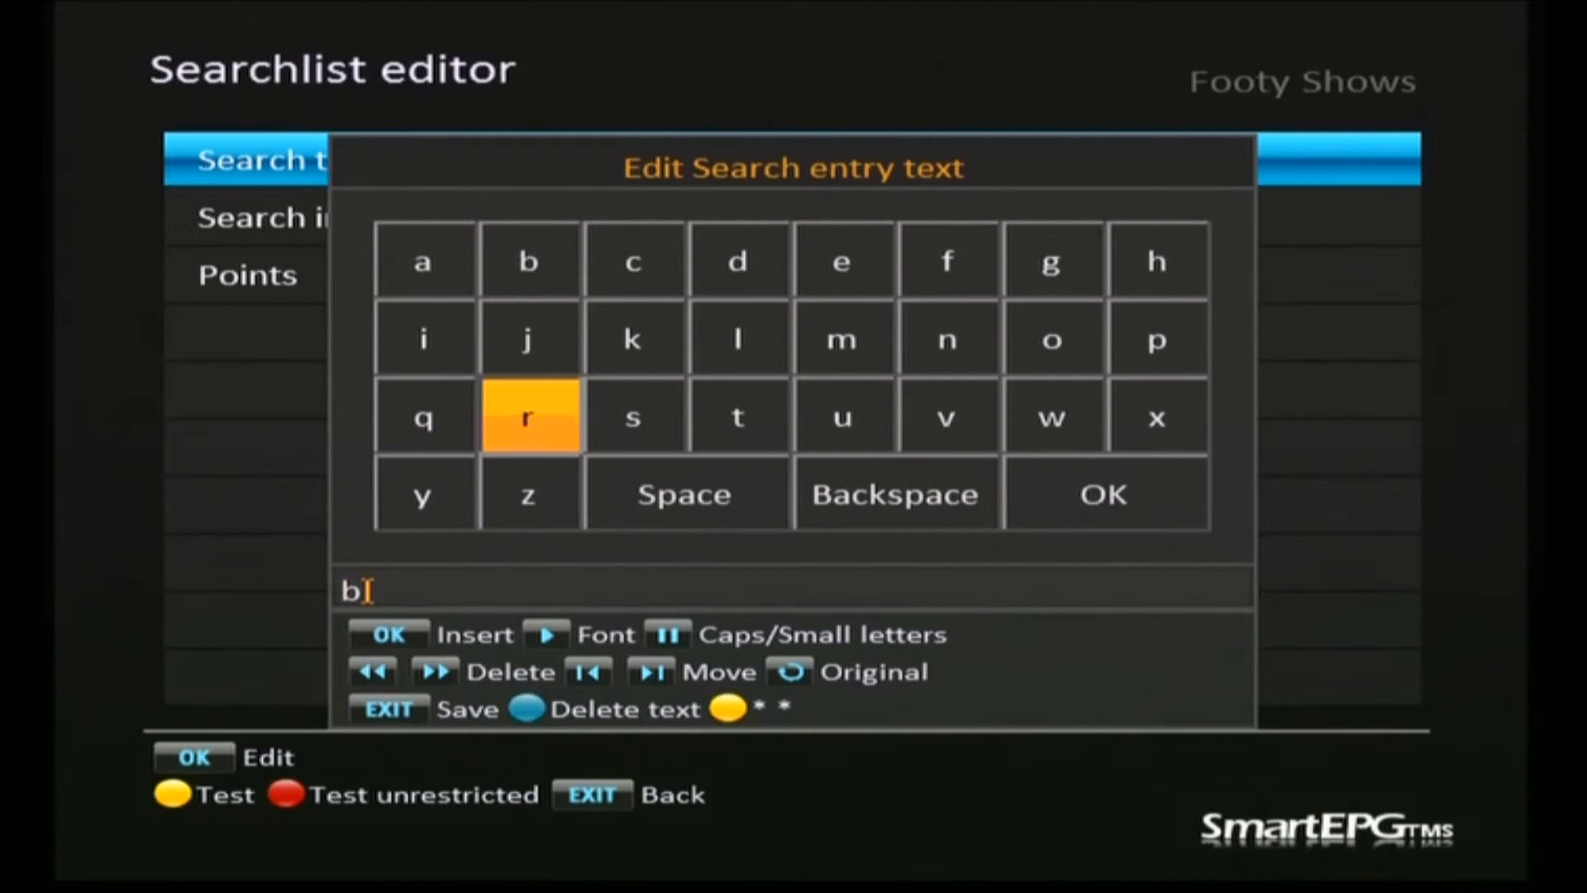
{"action": "key", "text": "Return"}
{"action": "key", "text": "Left"}
{"action": "key", "text": "Left"}
{"action": "key", "text": "Left"}
{"action": "key", "text": "Up"}
{"action": "key", "text": "Return"}
{"action": "key", "text": "Left"}
{"action": "key", "text": "Return"}
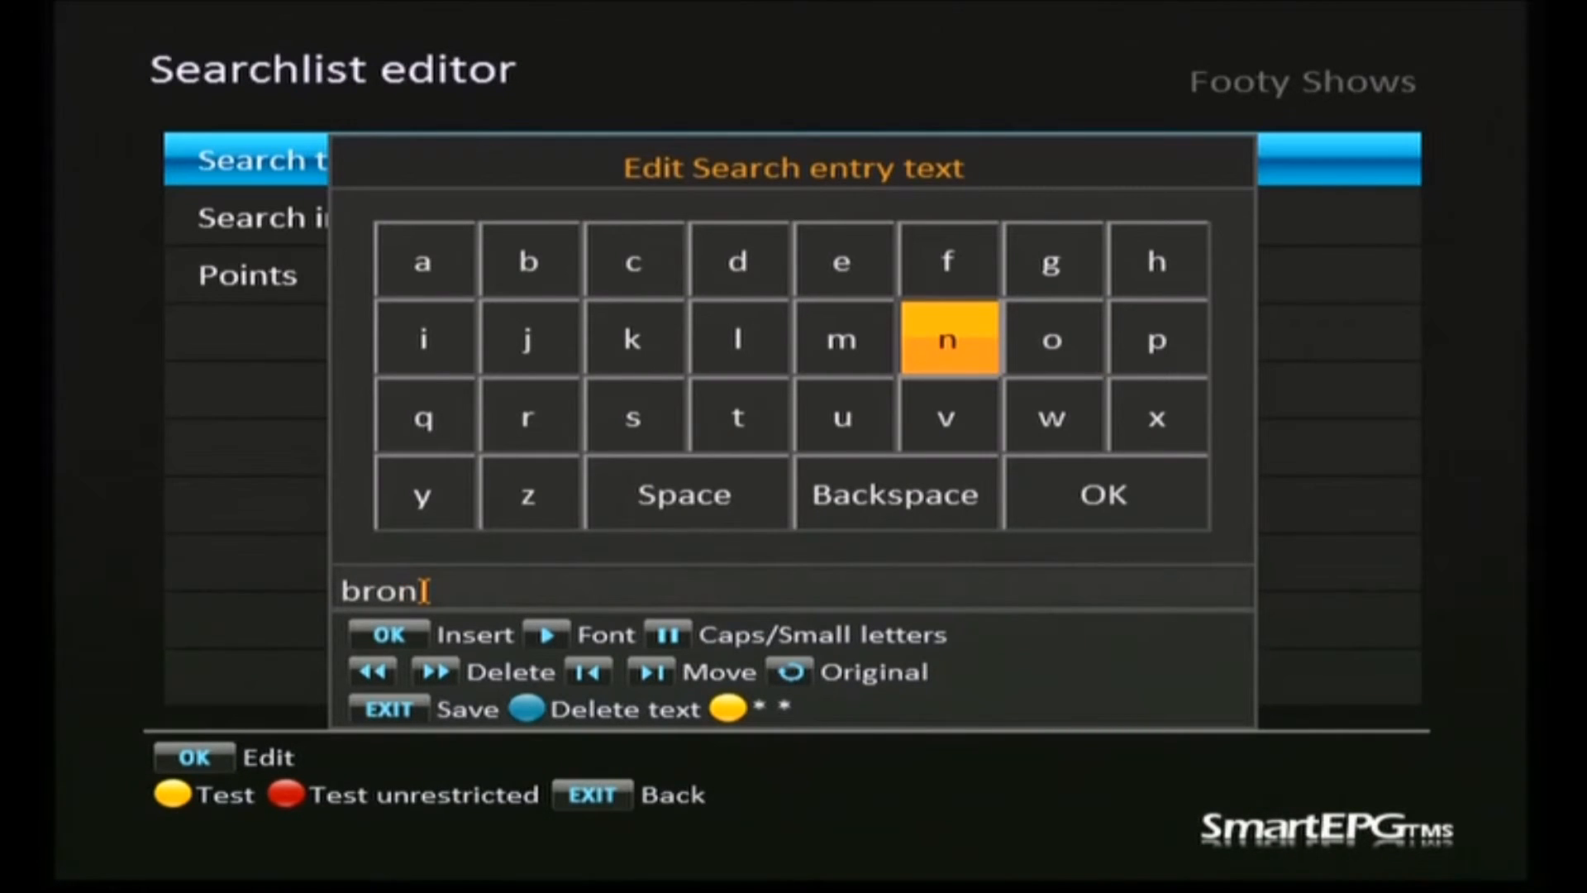
{"action": "key", "text": "Up"}
{"action": "key", "text": "Left"}
{"action": "key", "text": "Left"}
{"action": "key", "text": "Left"}
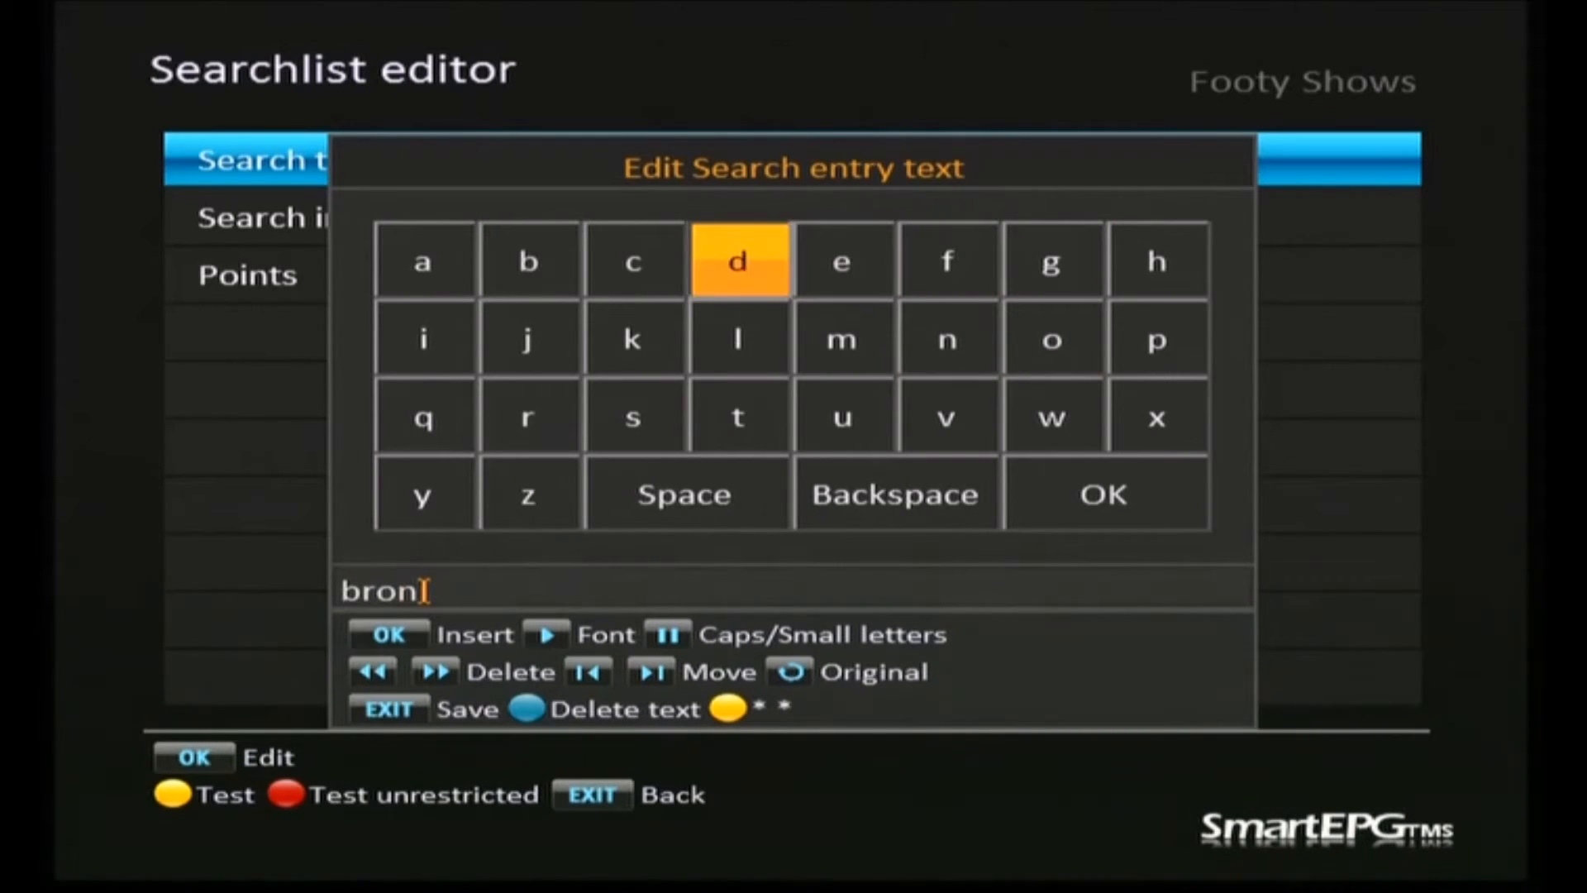
{"action": "key", "text": "Return"}
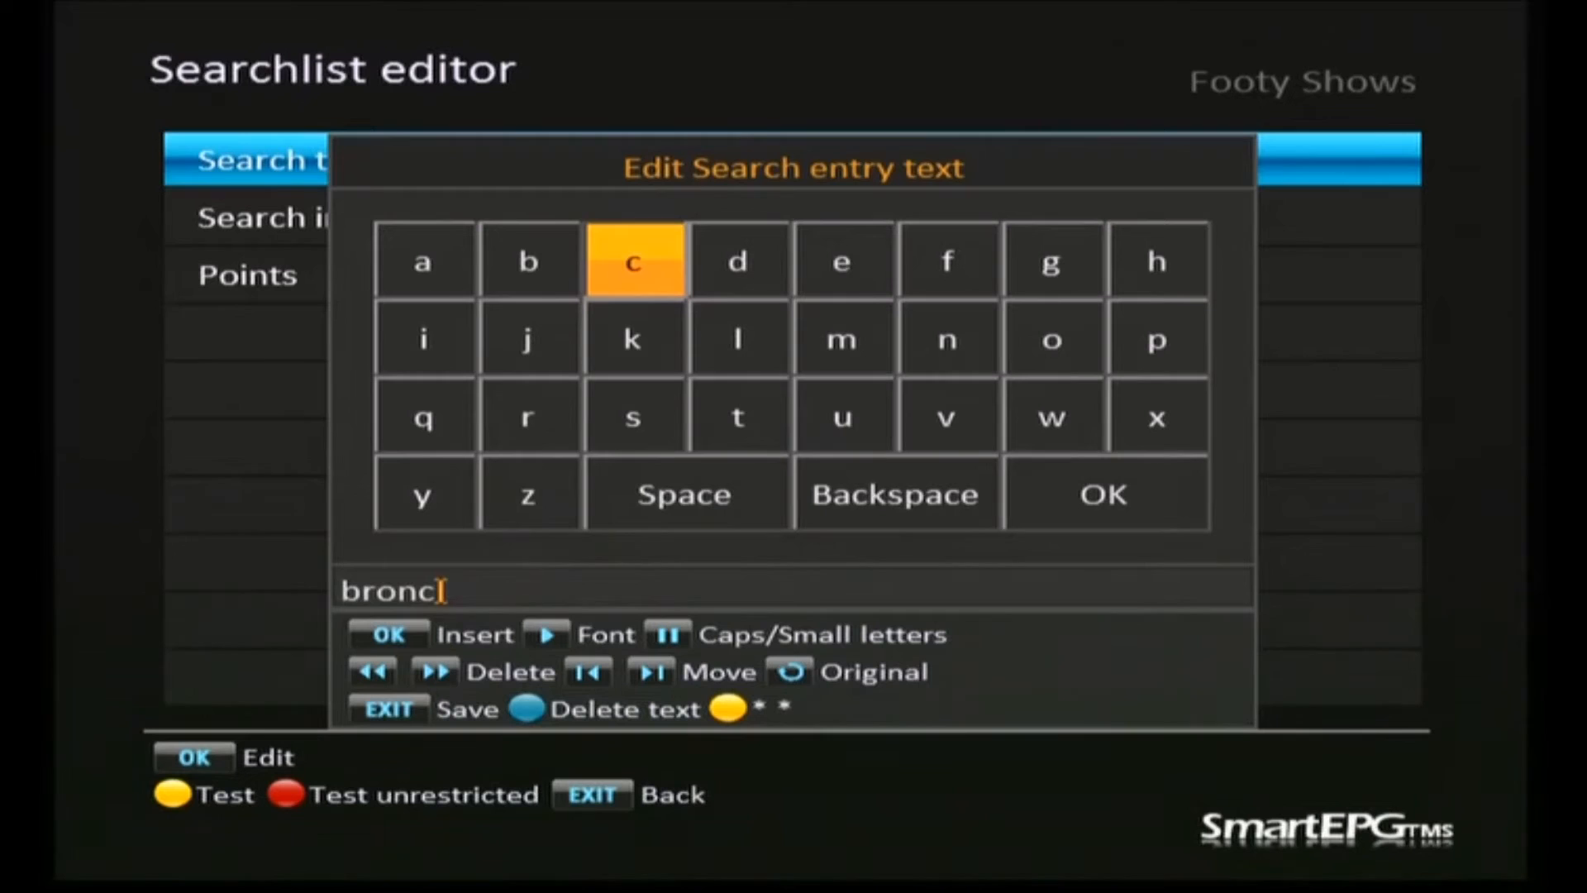
{"action": "key", "text": "F3"}
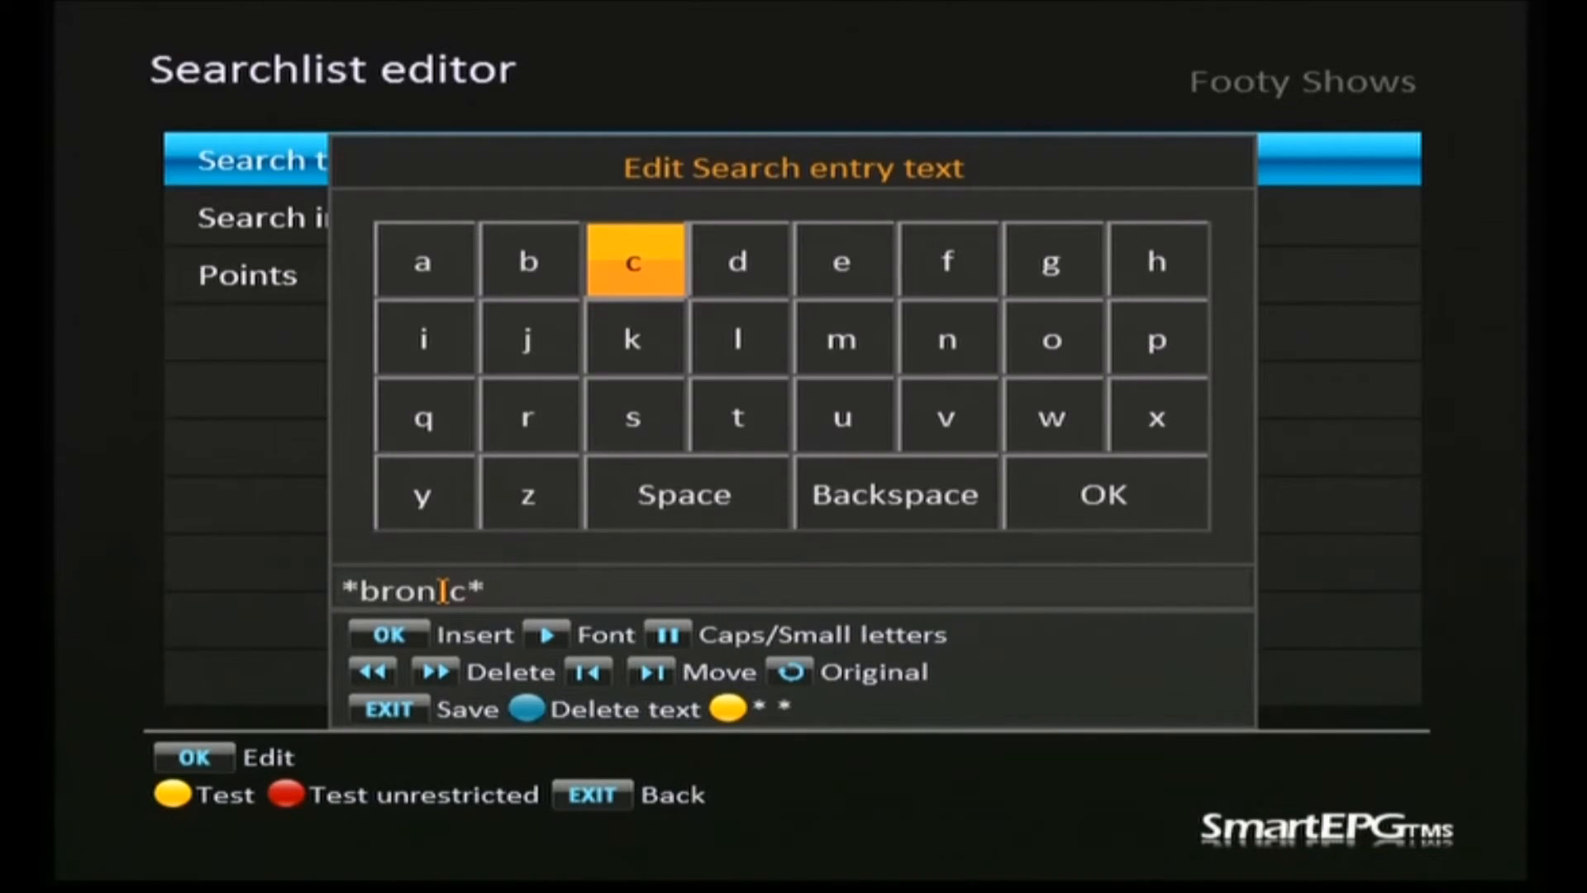
{"action": "key", "text": "Escape"}
Make the *bronc* entry search in "Title & Descr. & Ext. Descr" and set its points to -10
{"action": "key", "text": "Down"}
{"action": "key", "text": "Right"}
{"action": "key", "text": "Down"}
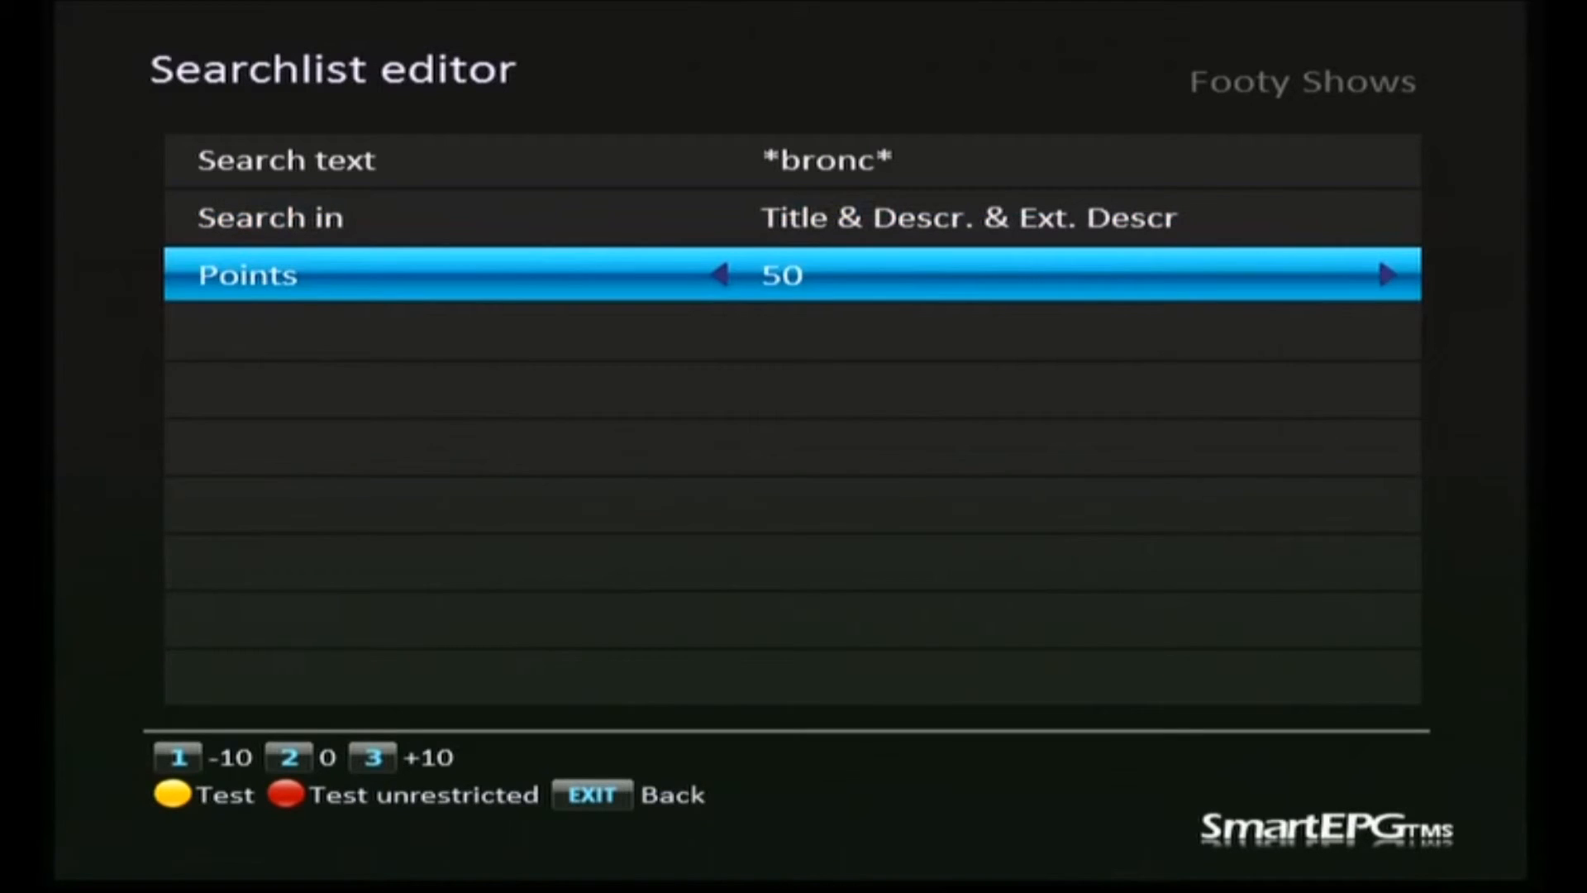
{"action": "key", "text": "1"}
{"action": "key", "text": "1"}
{"action": "key", "text": "1"}
{"action": "key", "text": "1"}
{"action": "key", "text": "1"}
{"action": "key", "text": "1"}
{"action": "key", "text": "Escape"}
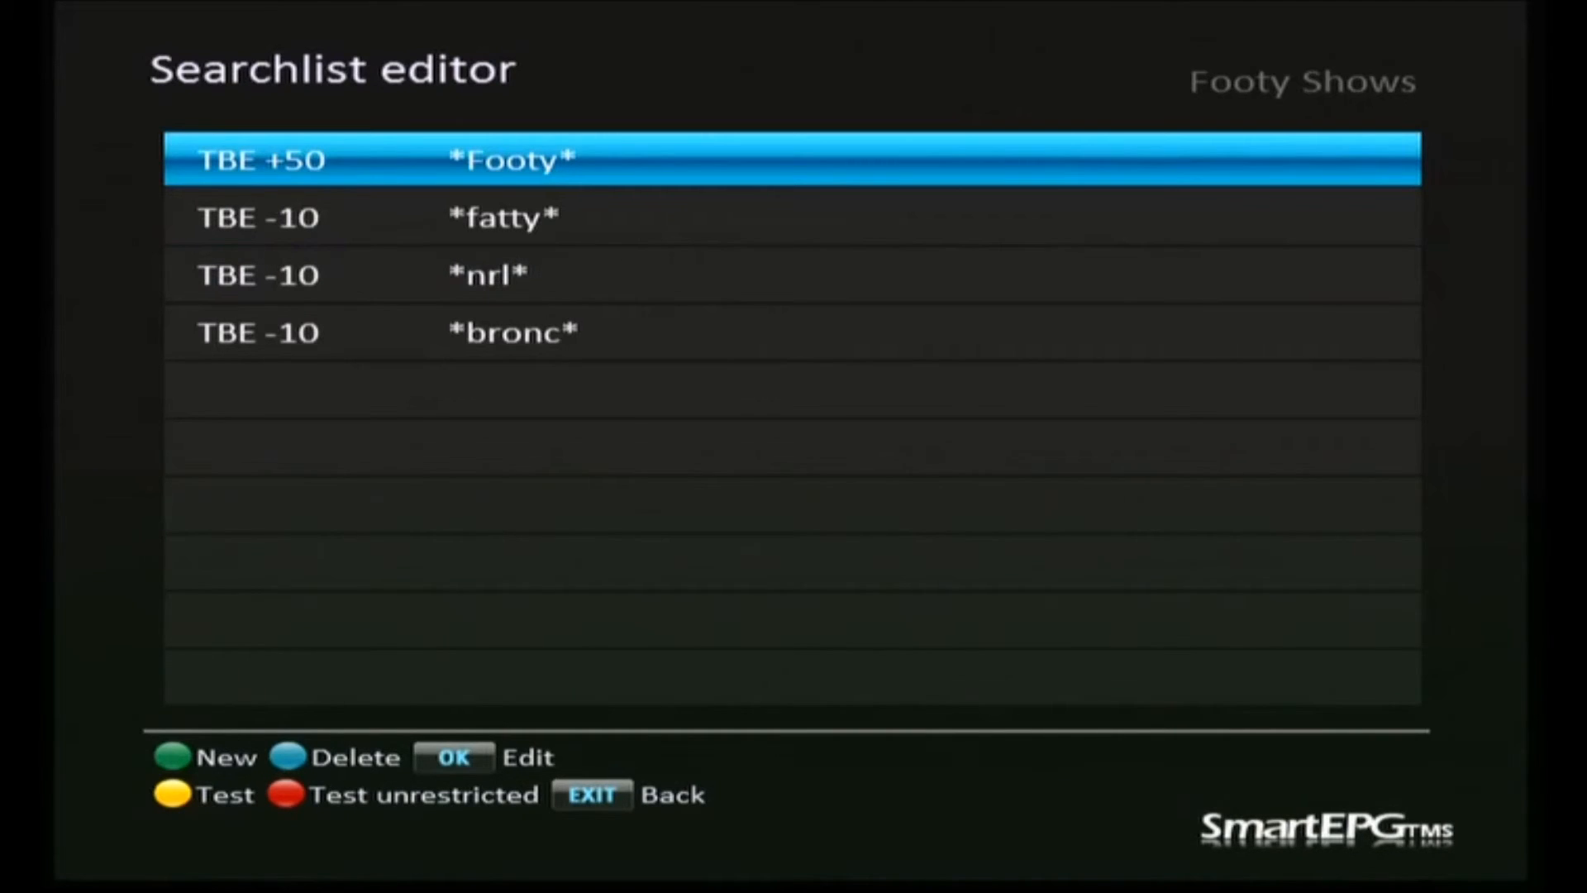
Save the Footy Shows search with its *bronc* exclusion and review the updated Timer List
{"action": "key", "text": "Escape"}
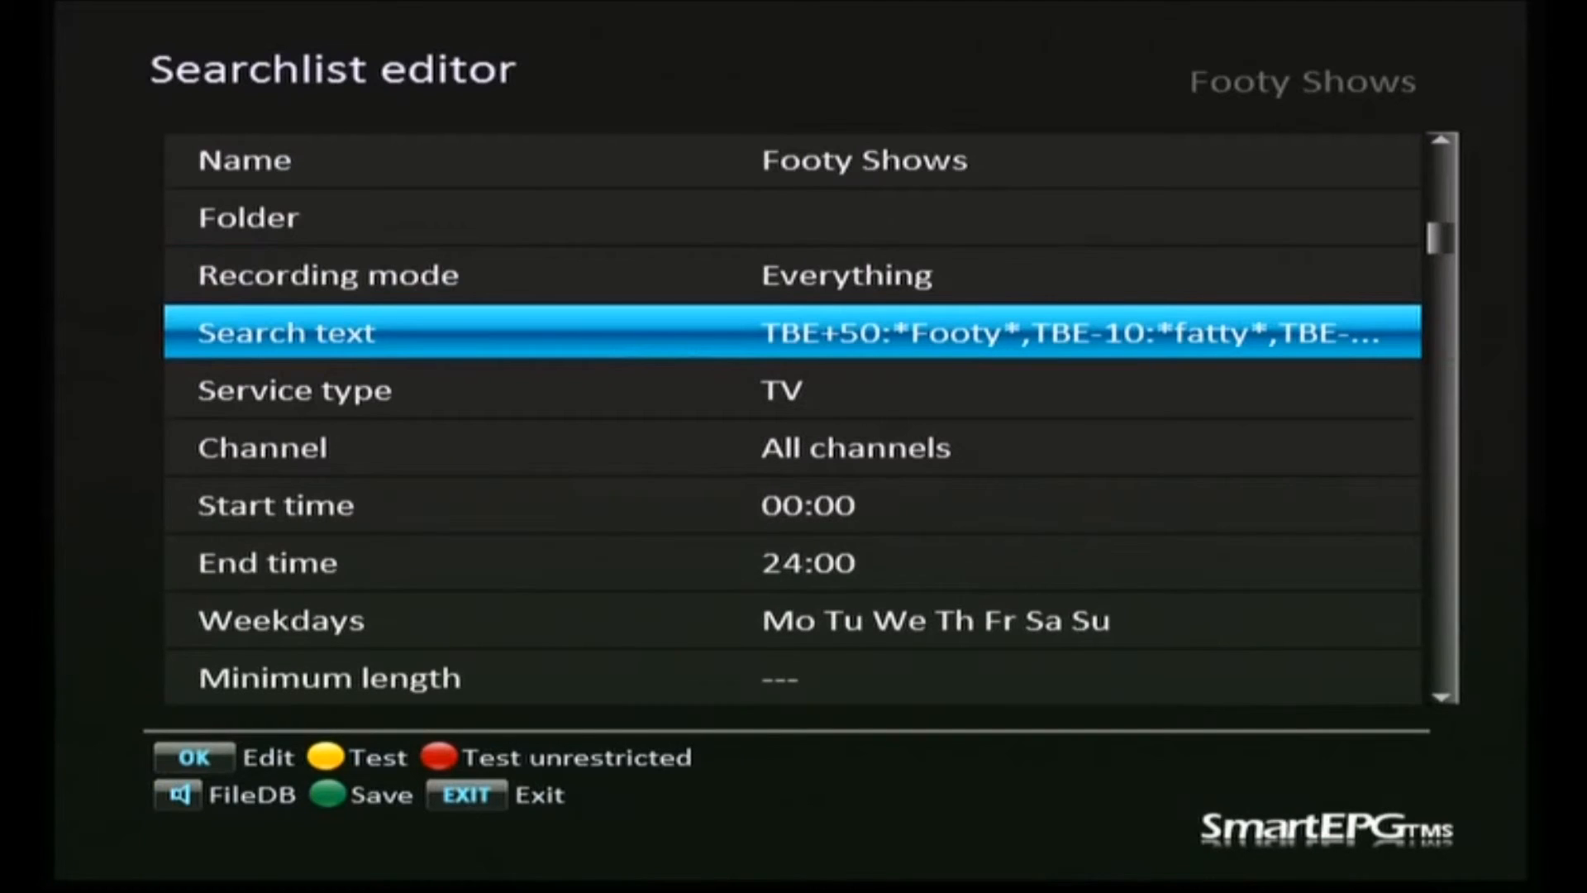
{"action": "key", "text": "F3"}
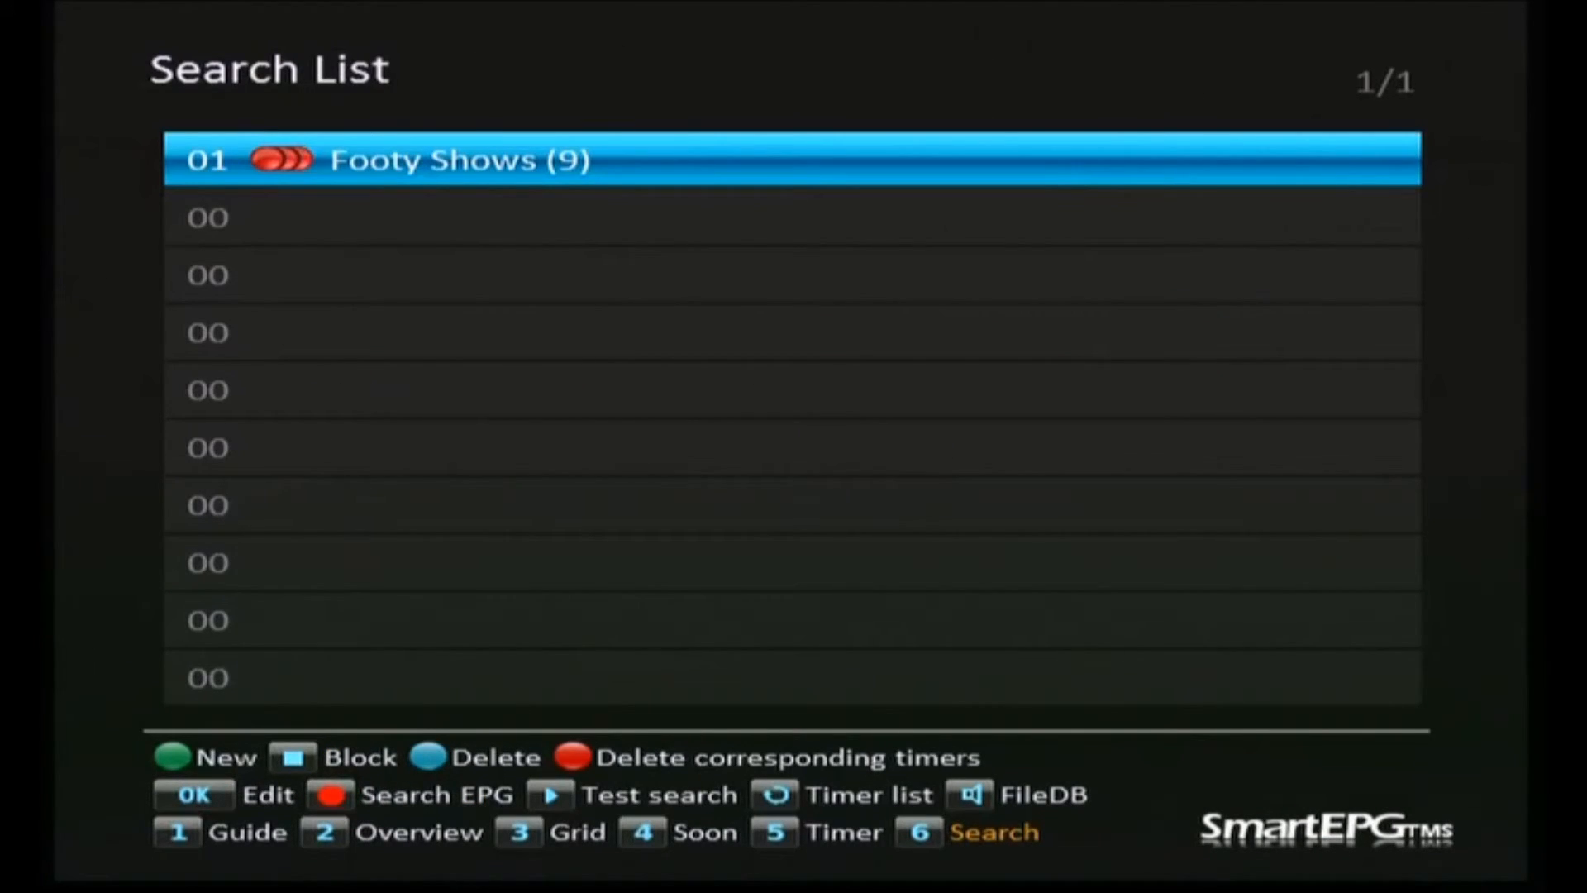
{"action": "key", "text": "5"}
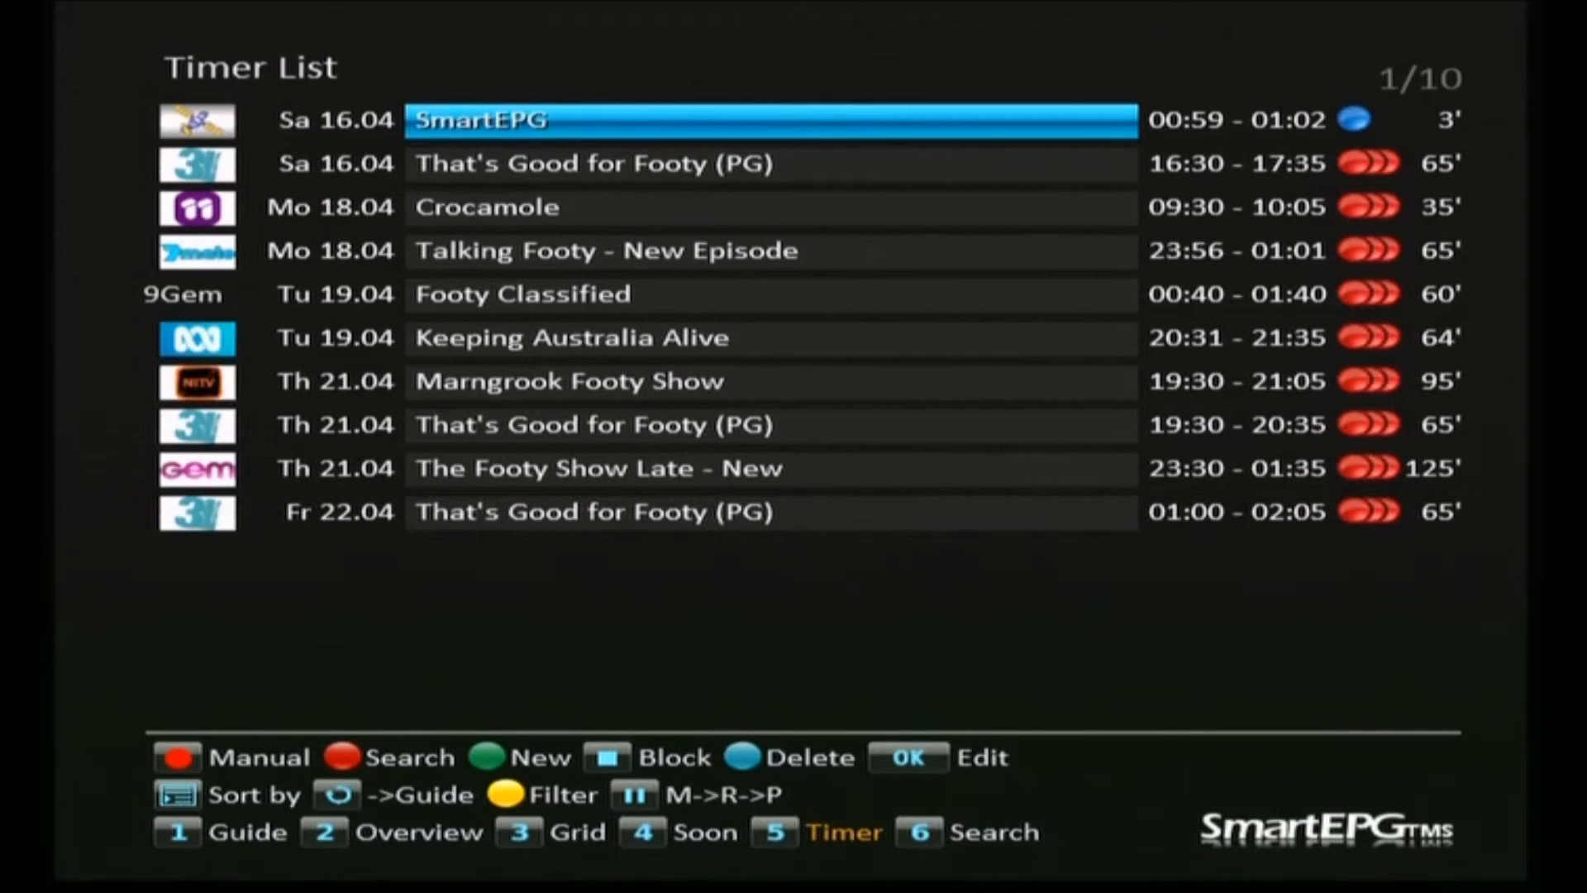
{"action": "key", "text": "Down"}
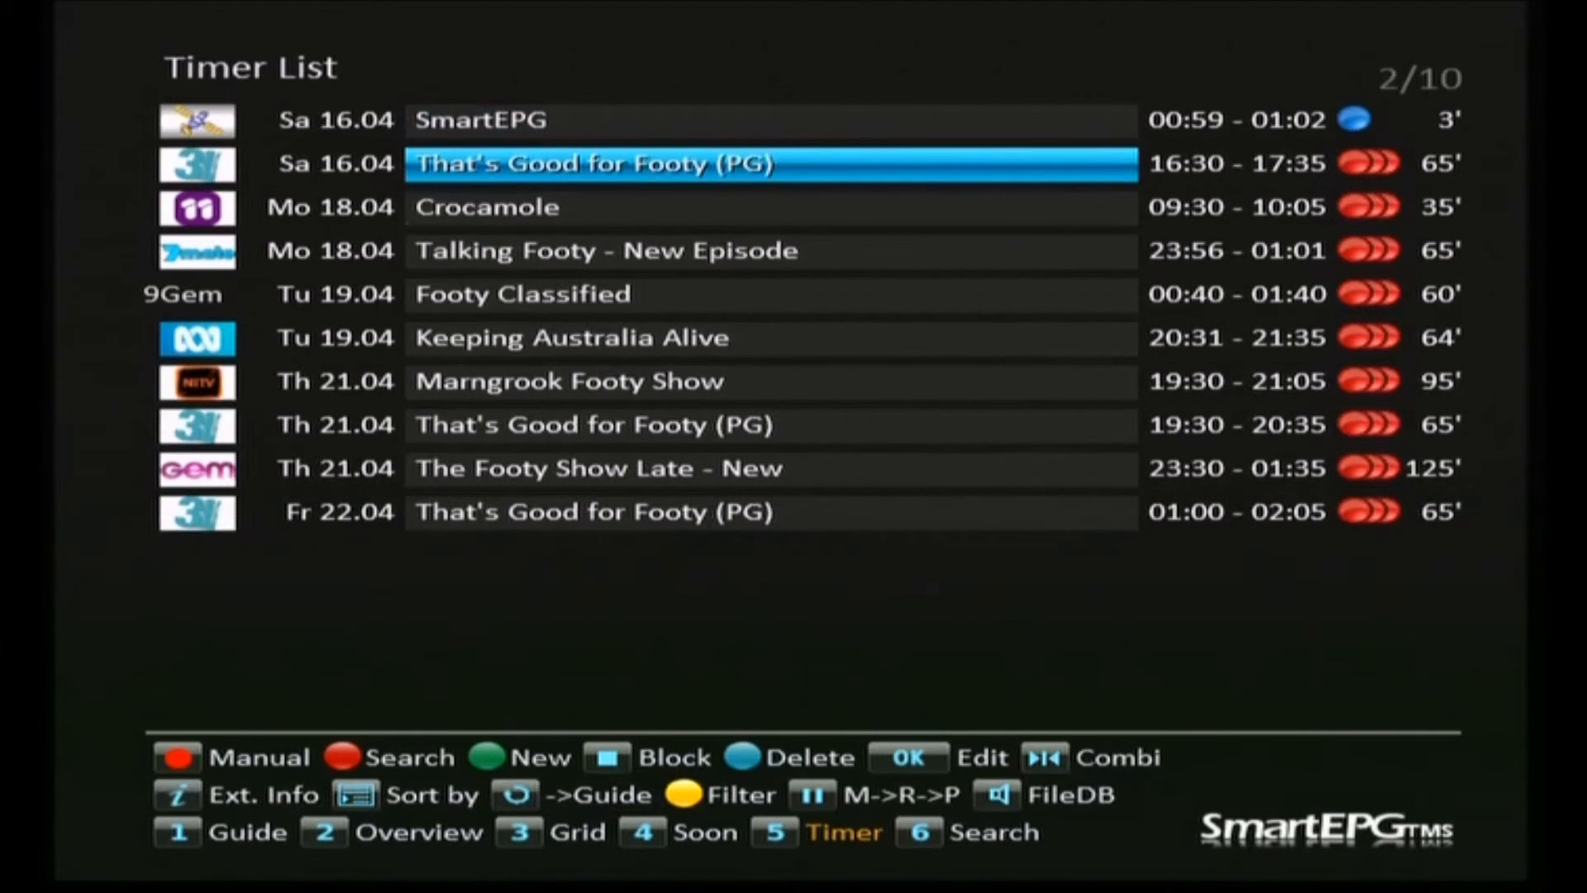
Examine the extended programme information for the Crocamole and Keeping Australia Alive timers
{"action": "key", "text": "Down"}
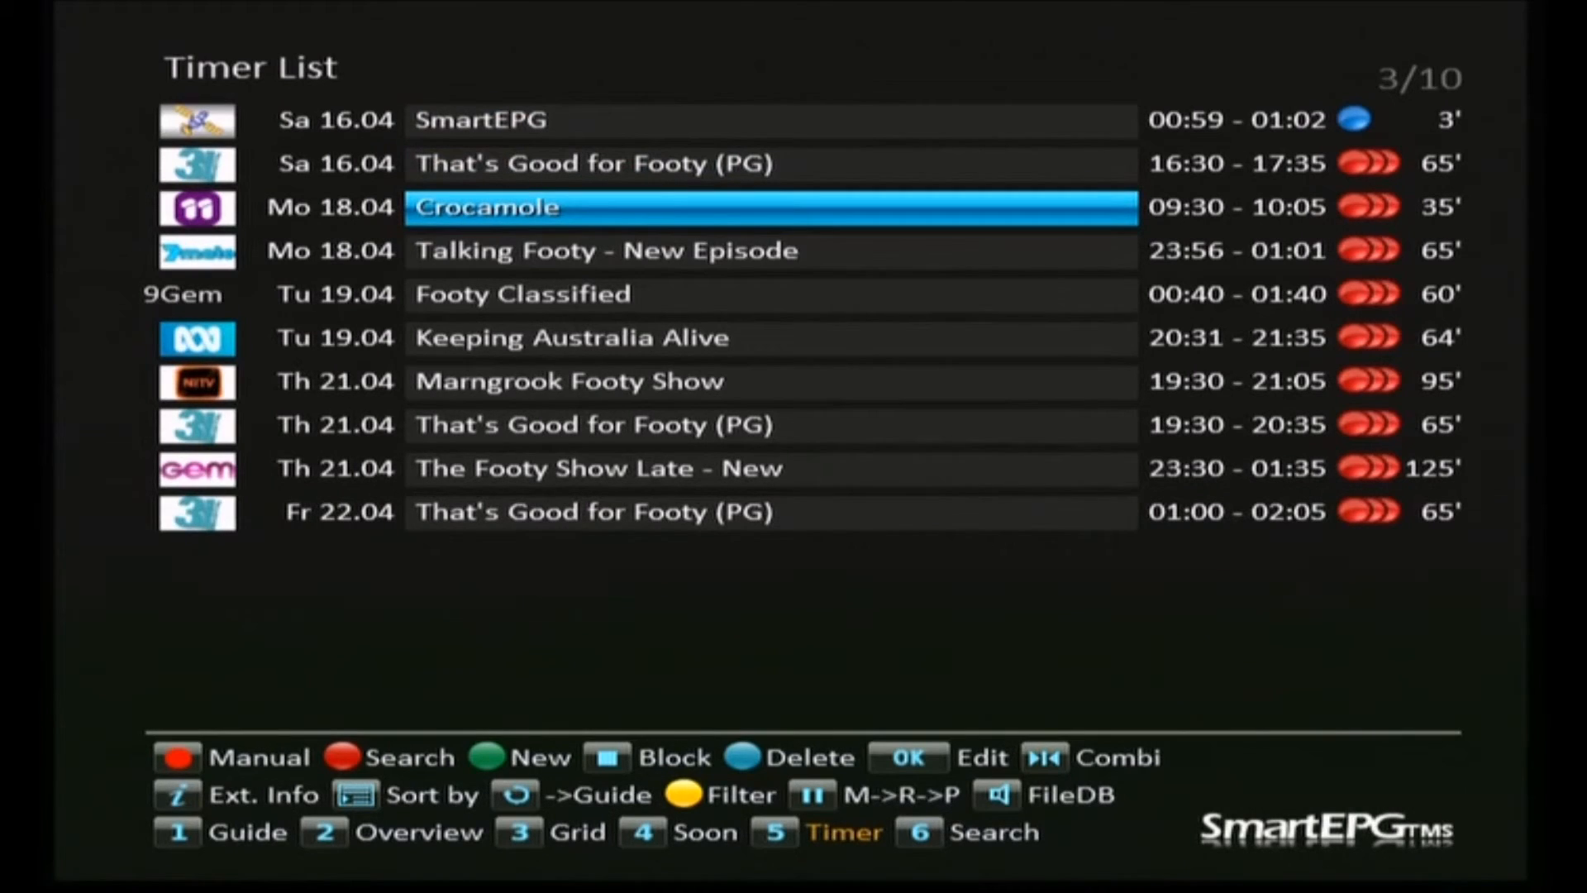
{"action": "key", "text": "i"}
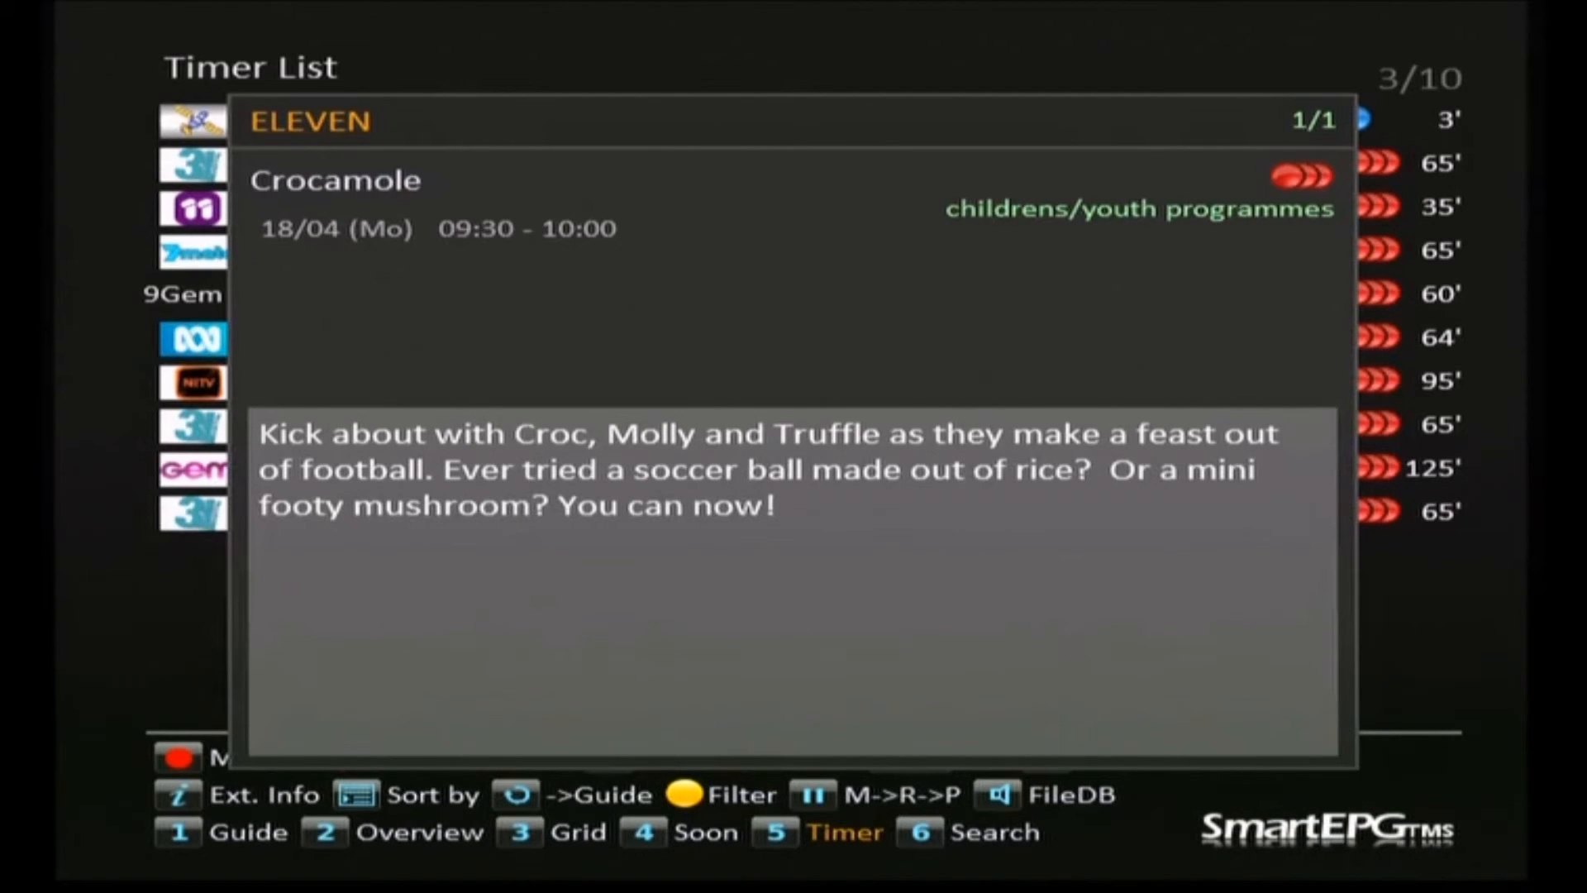
{"action": "key", "text": "Escape"}
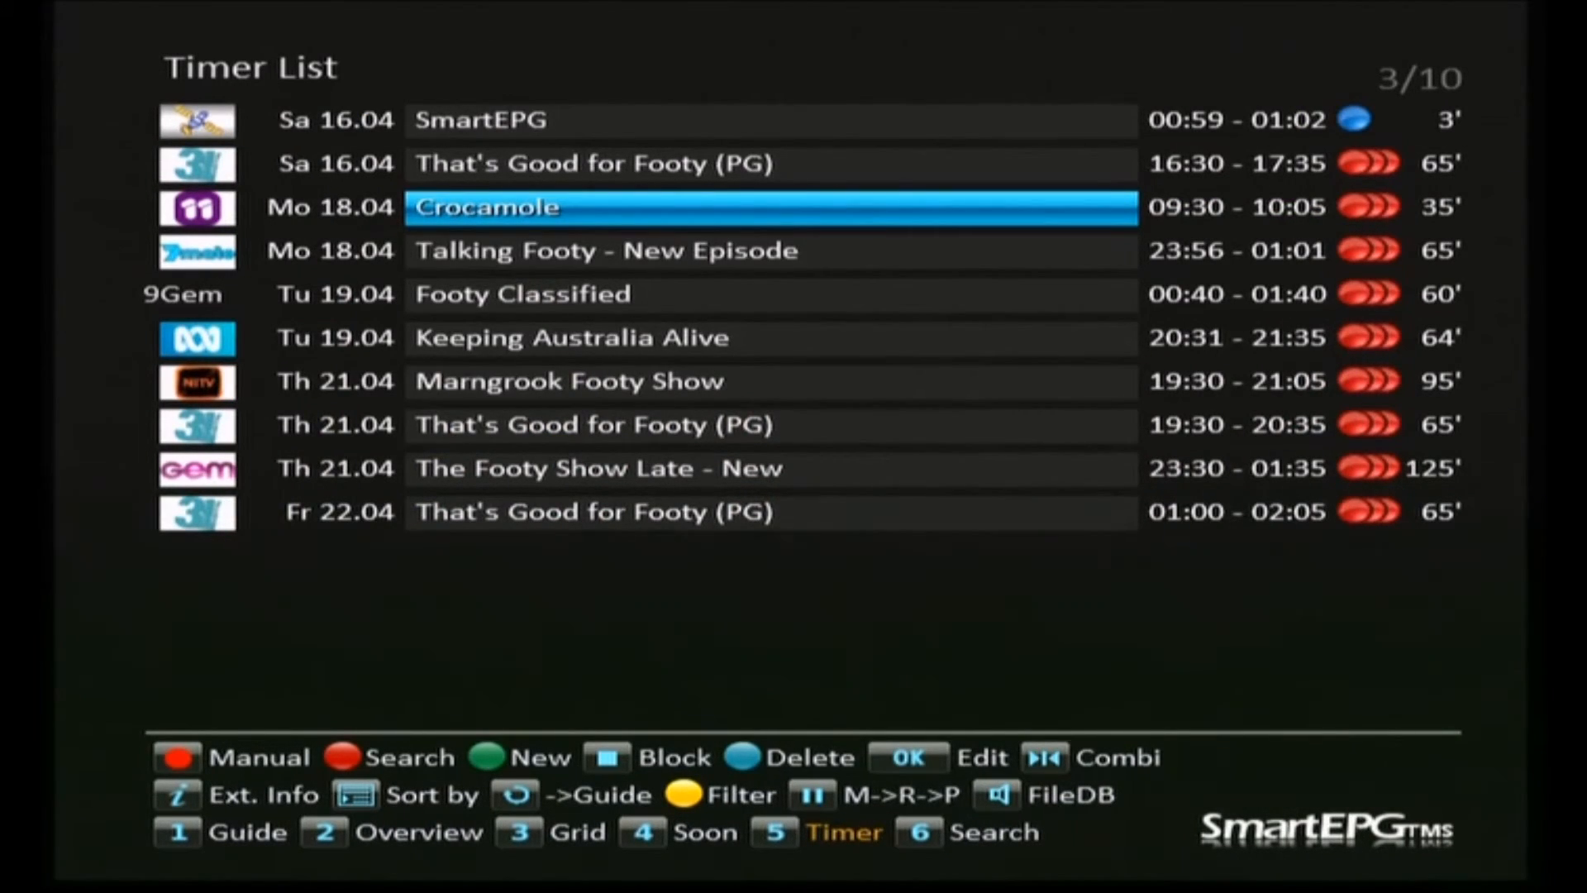
{"action": "key", "text": "Down"}
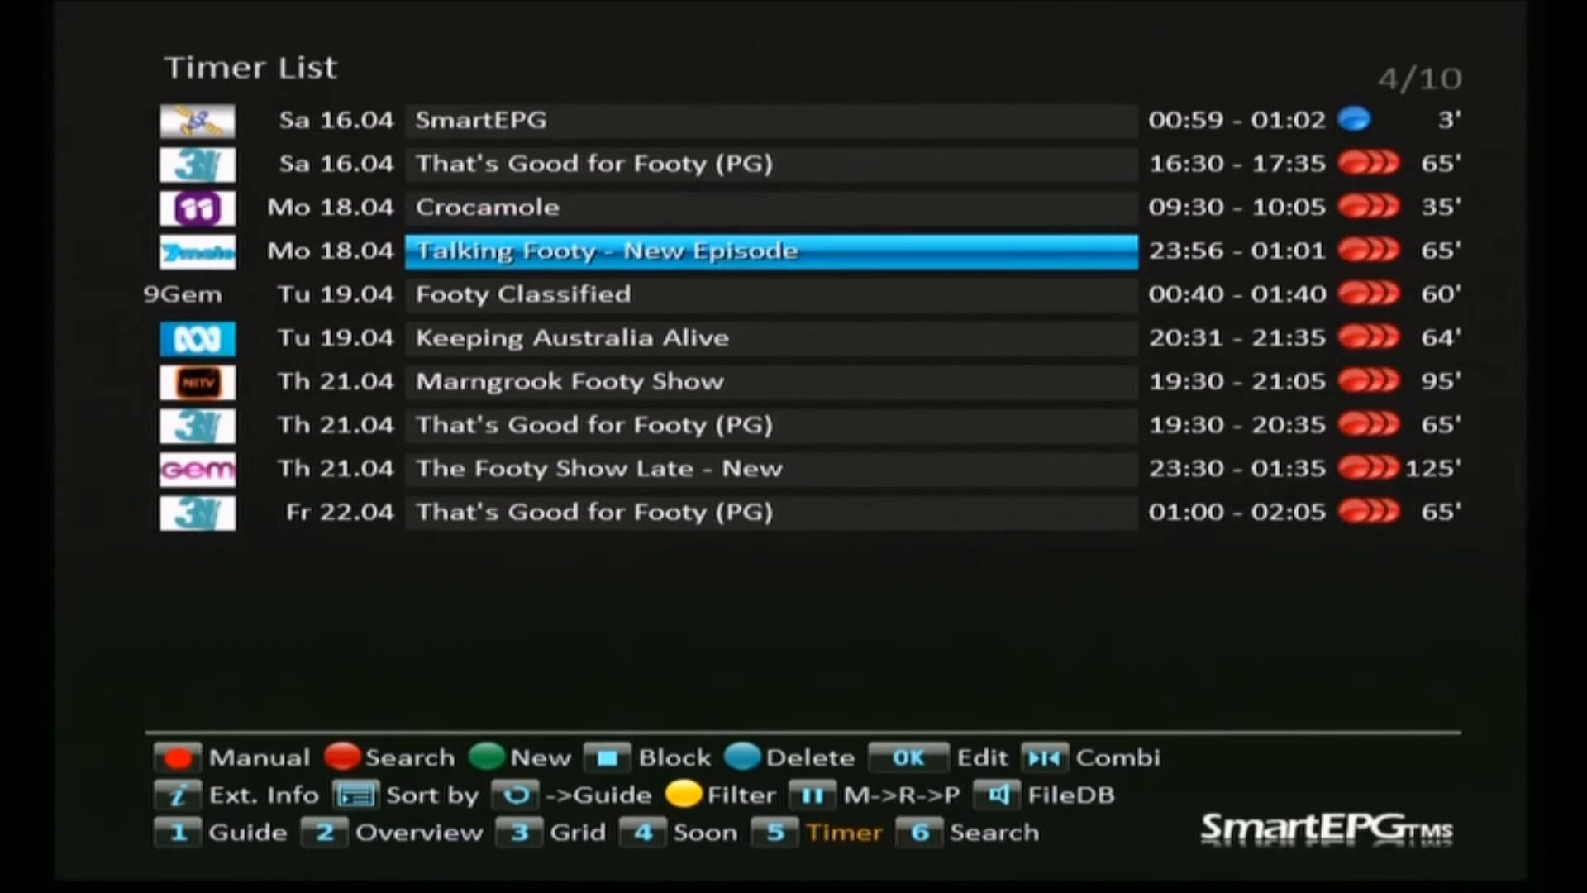
{"action": "key", "text": "Down"}
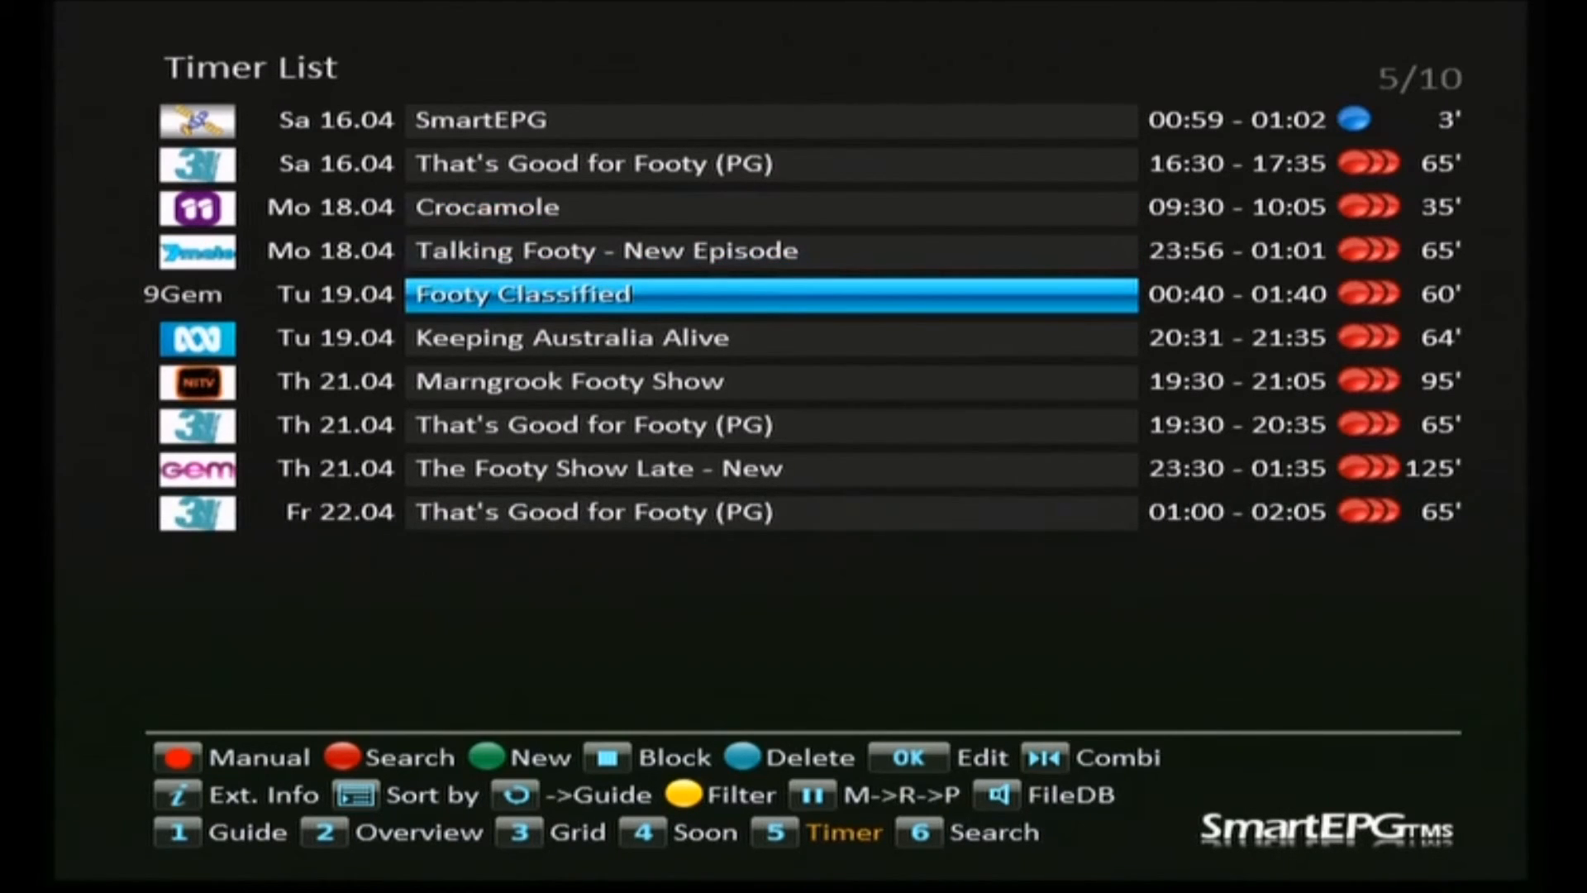
{"action": "key", "text": "Down"}
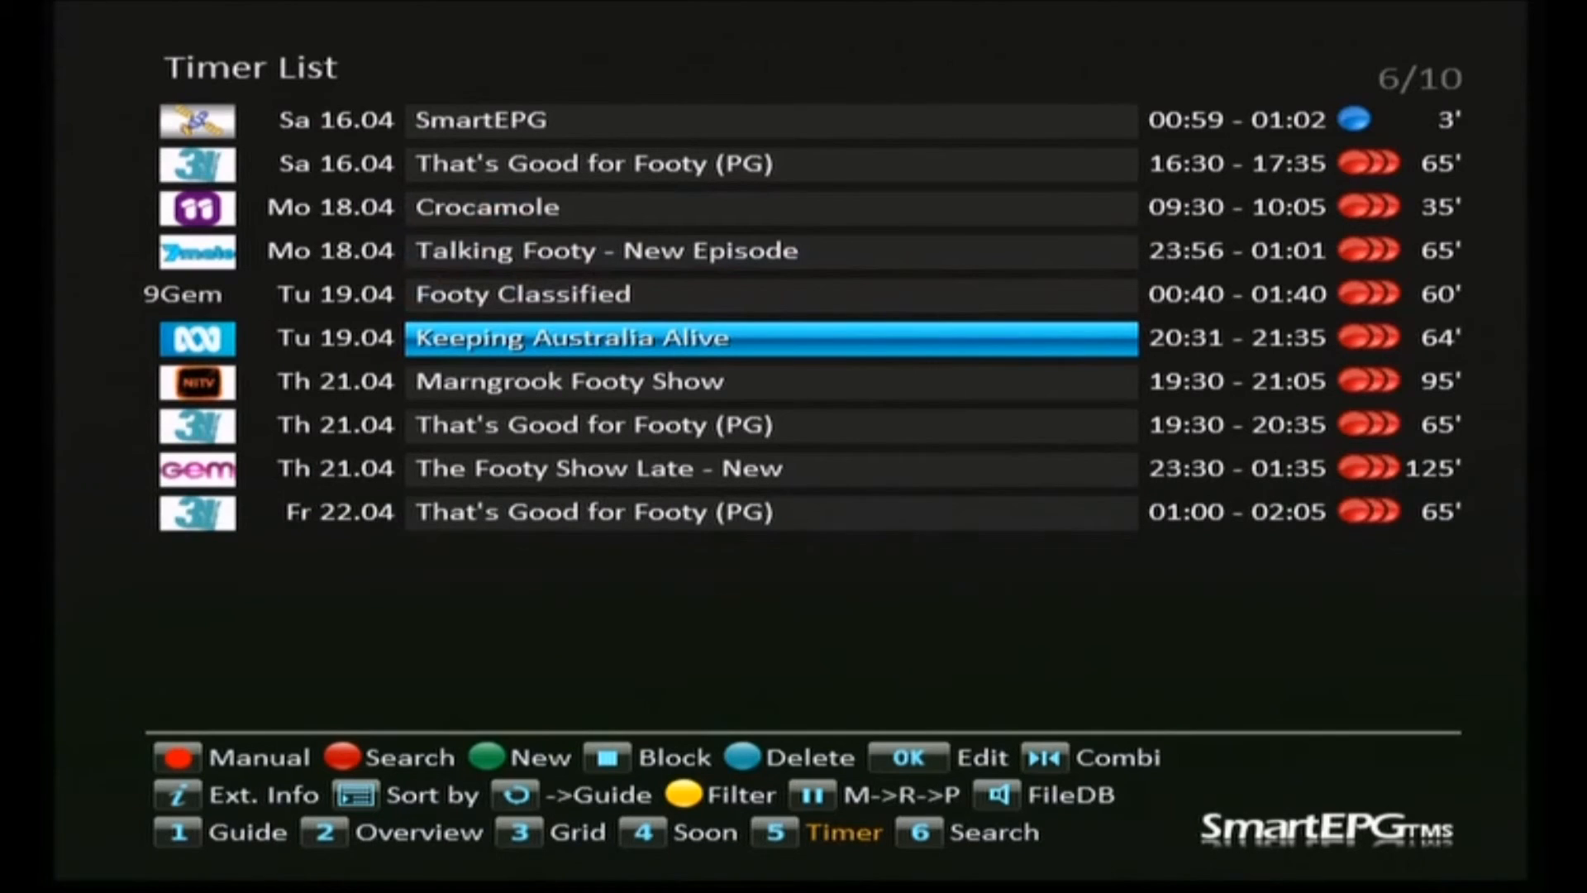
{"action": "key", "text": "i"}
{"action": "key", "text": "Escape"}
Go to the Search List and open the channel selection of the Footy Shows search
{"action": "key", "text": "6"}
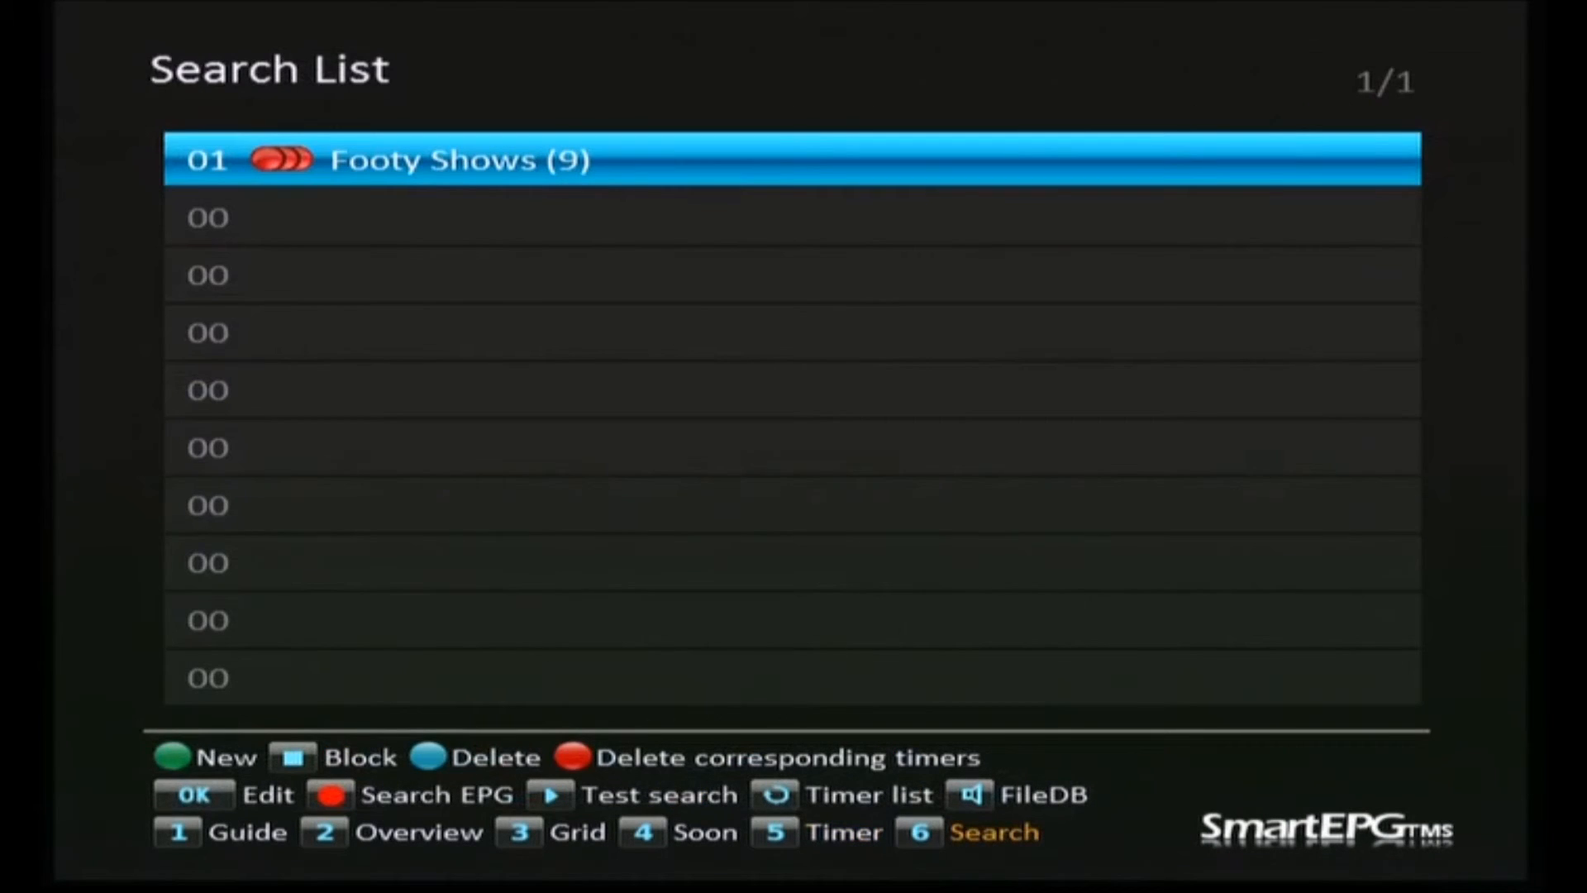
{"action": "key", "text": "Return"}
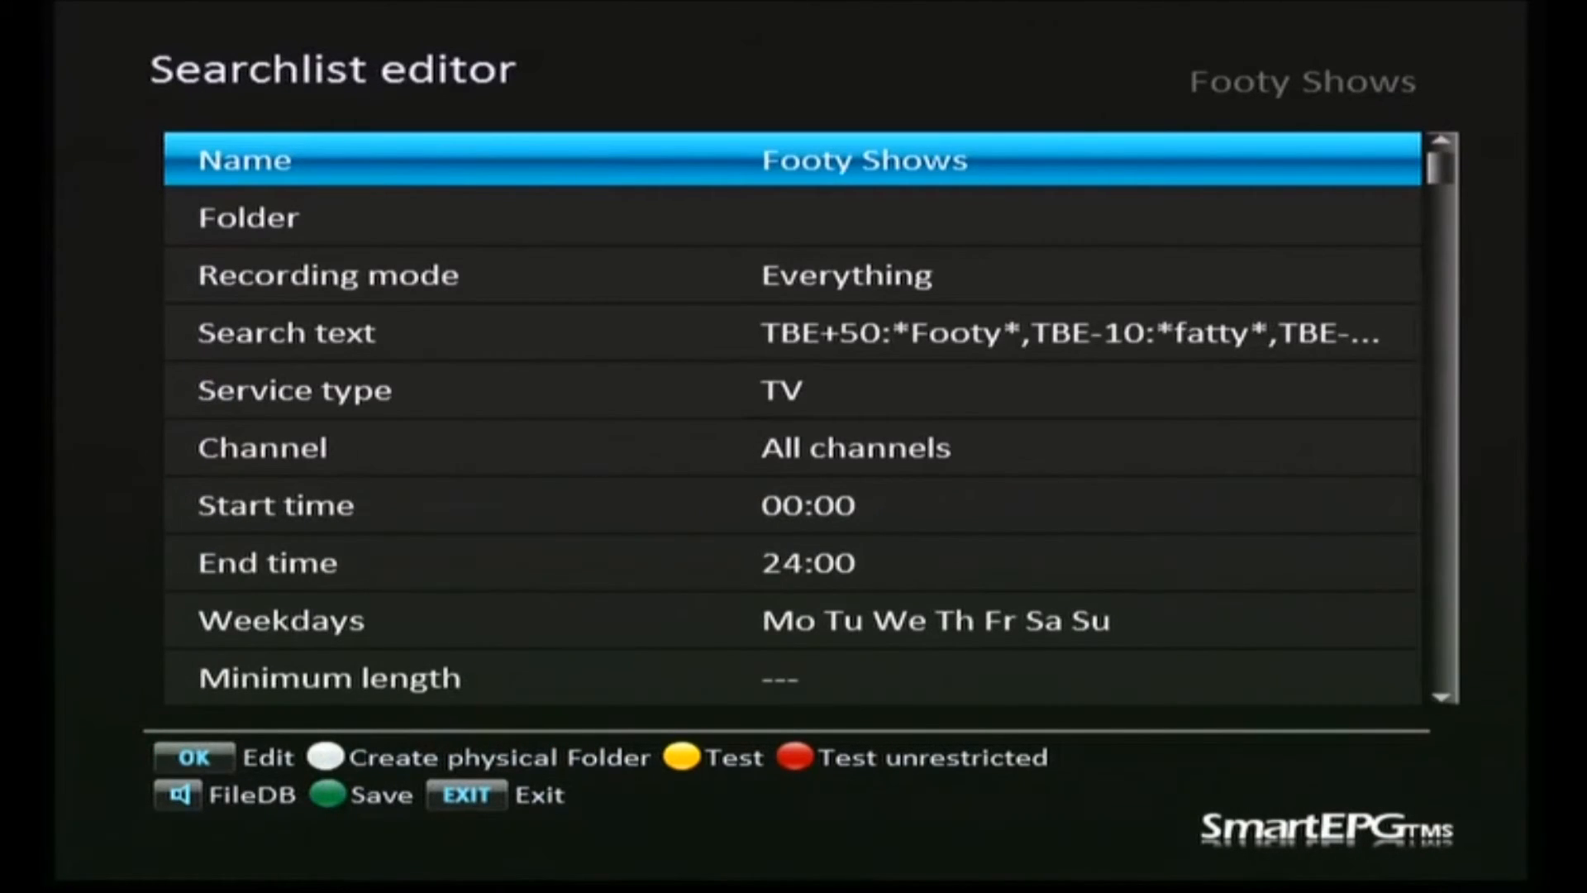
{"action": "key", "text": "Down"}
{"action": "key", "text": "Down"}
{"action": "key", "text": "Down"}
{"action": "key", "text": "Down"}
{"action": "key", "text": "Down"}
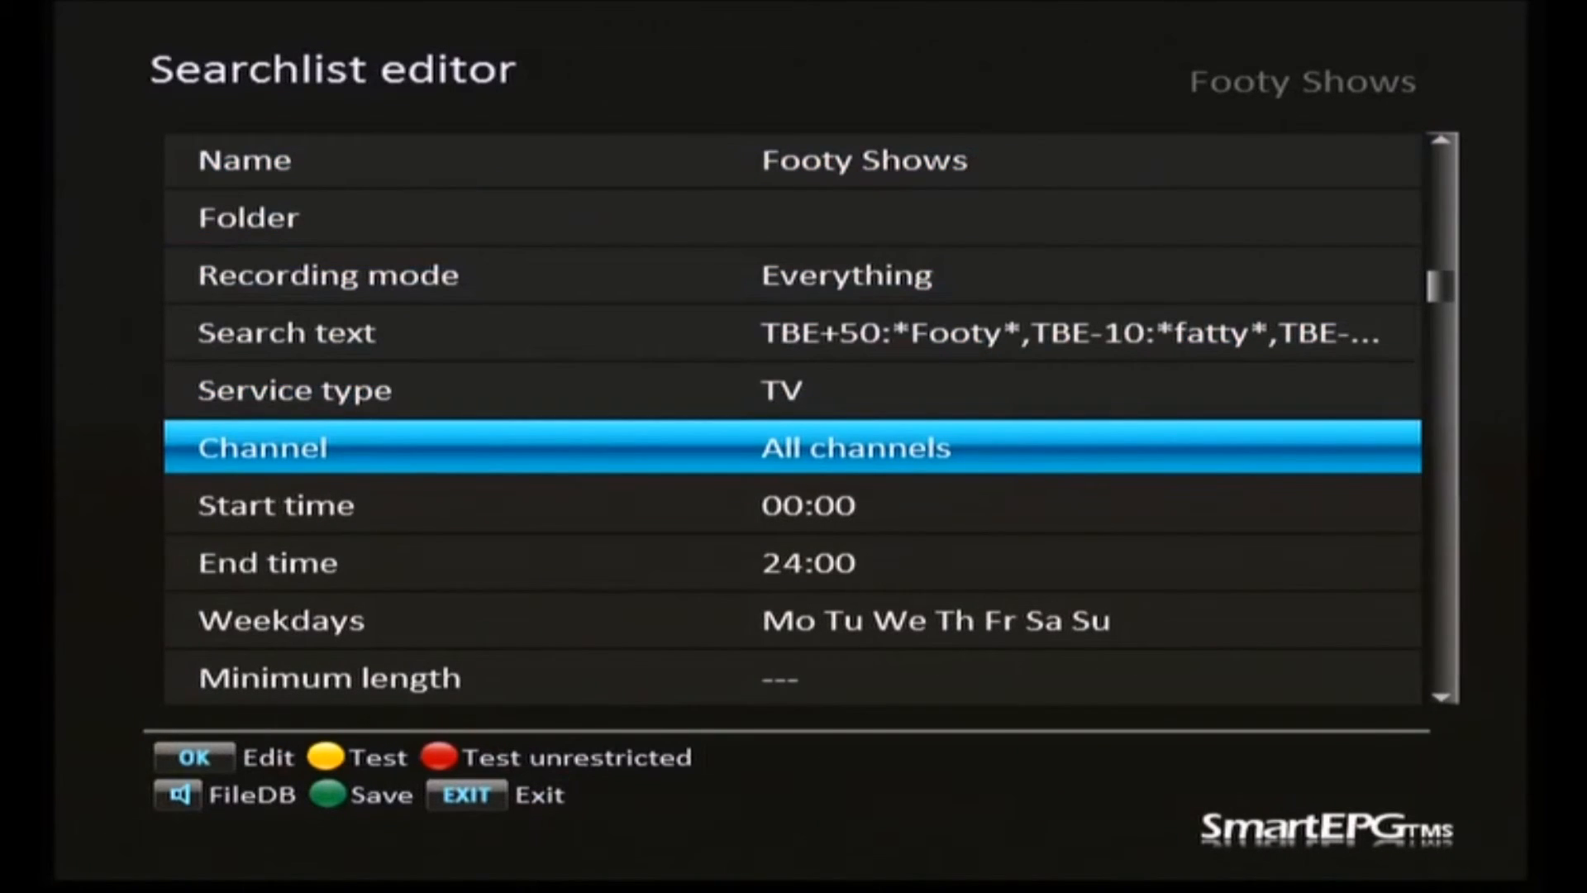
{"action": "key", "text": "Return"}
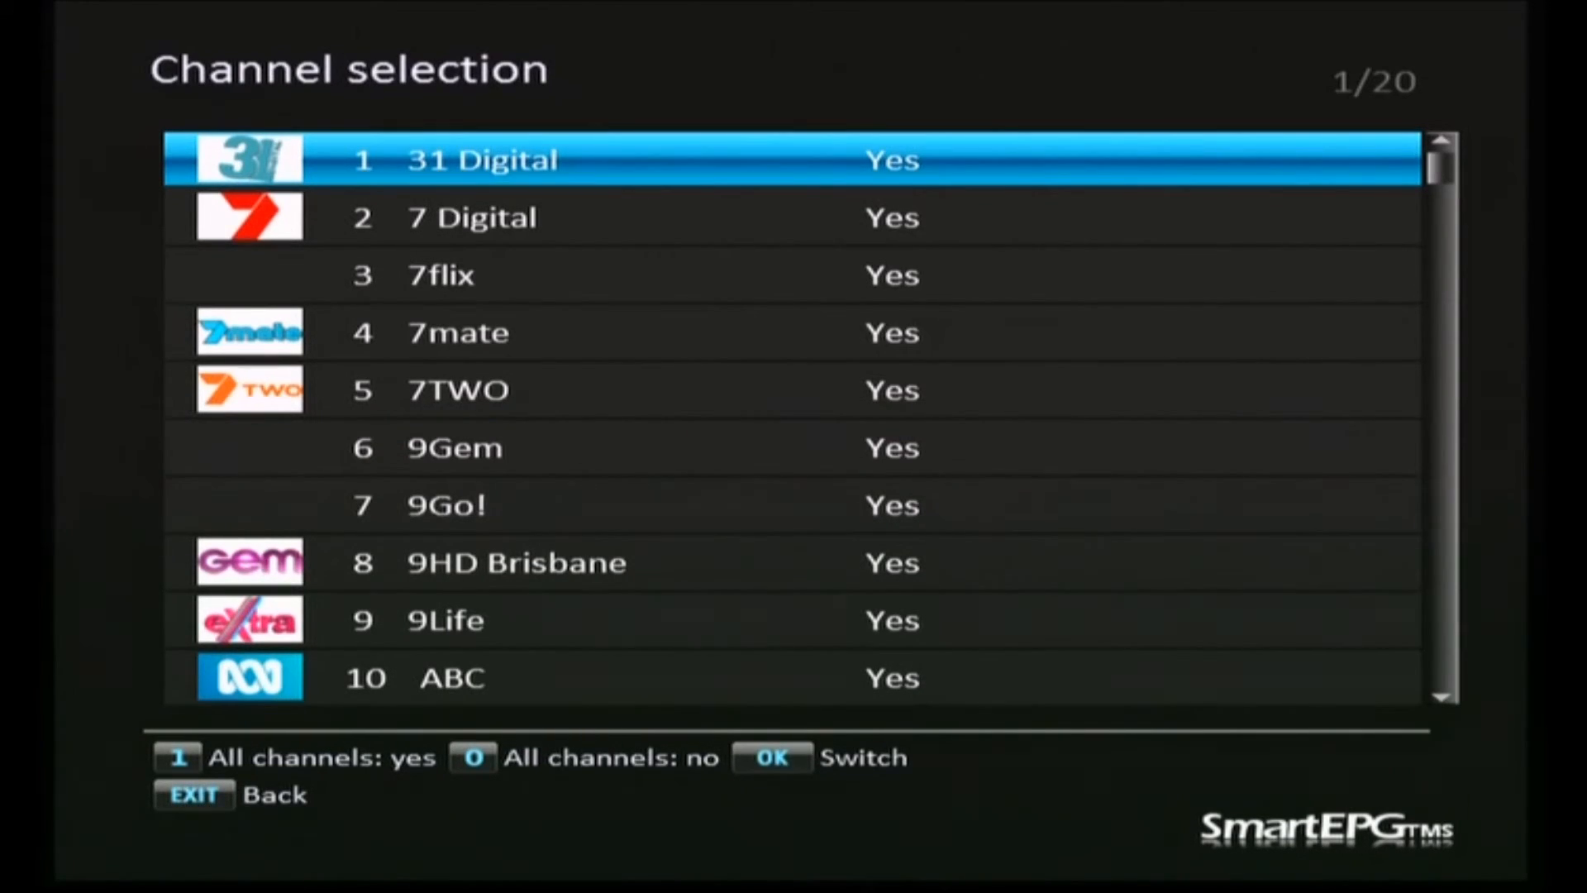
Exclude the 7flix and ABC channels from the Footy Shows search by setting both to No
{"action": "key", "text": "Down"}
{"action": "key", "text": "Down"}
{"action": "key", "text": "Return"}
{"action": "key", "text": "Down"}
{"action": "key", "text": "Down"}
{"action": "key", "text": "Down"}
{"action": "key", "text": "Down"}
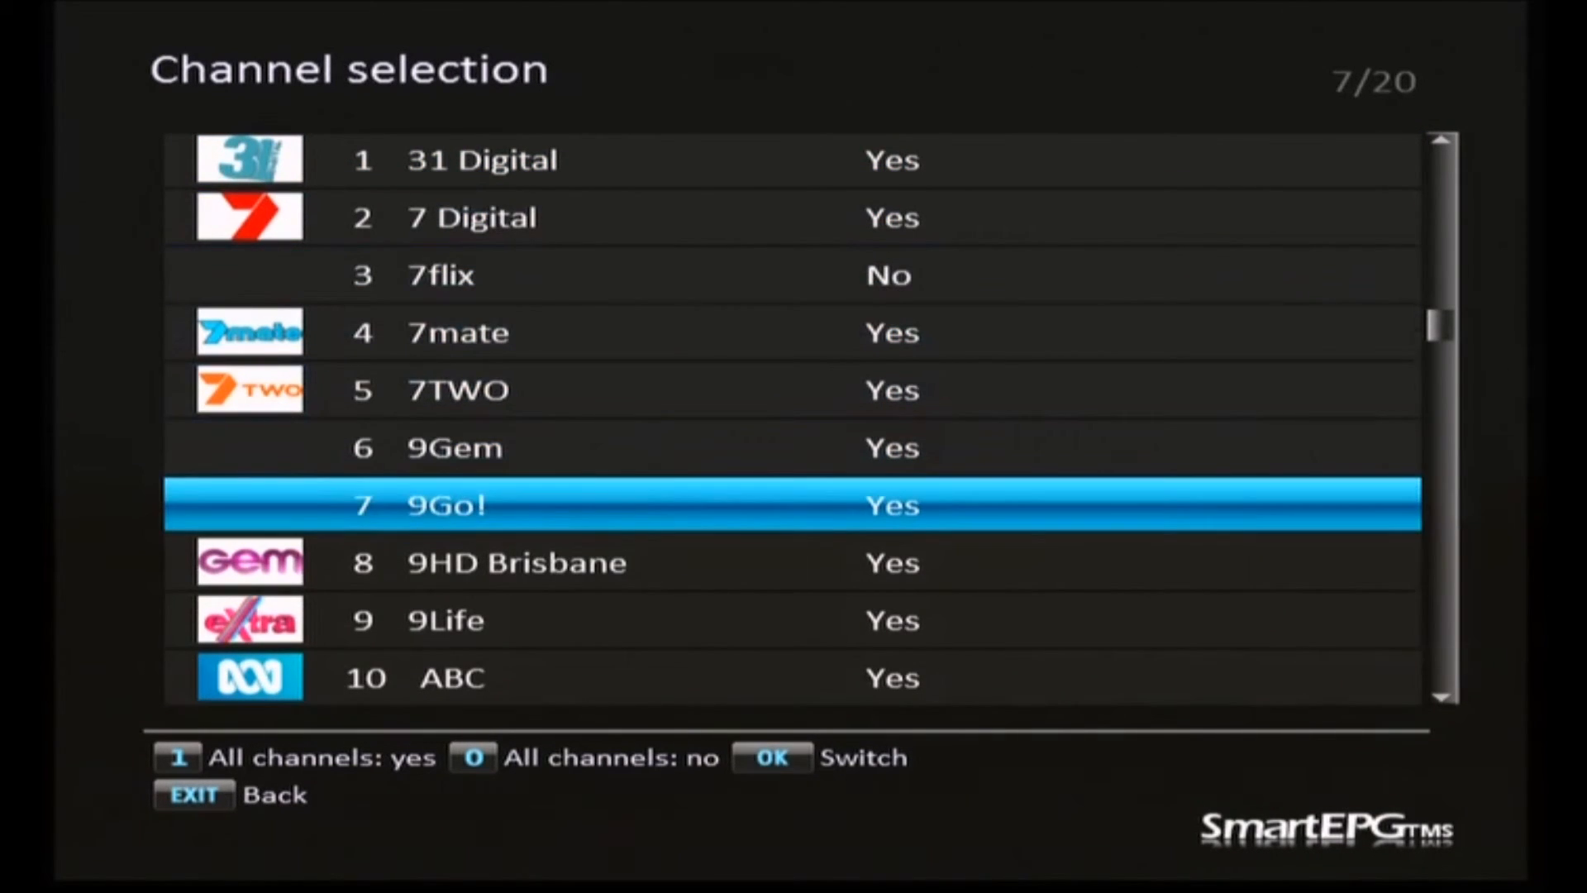
{"action": "key", "text": "Down"}
{"action": "key", "text": "Down"}
{"action": "key", "text": "Down"}
{"action": "key", "text": "Return"}
Set ABC News 24, ABC2/KIDS, ABC3, ELEVEN and Food Network to No in the search's channel selection
{"action": "key", "text": "Down"}
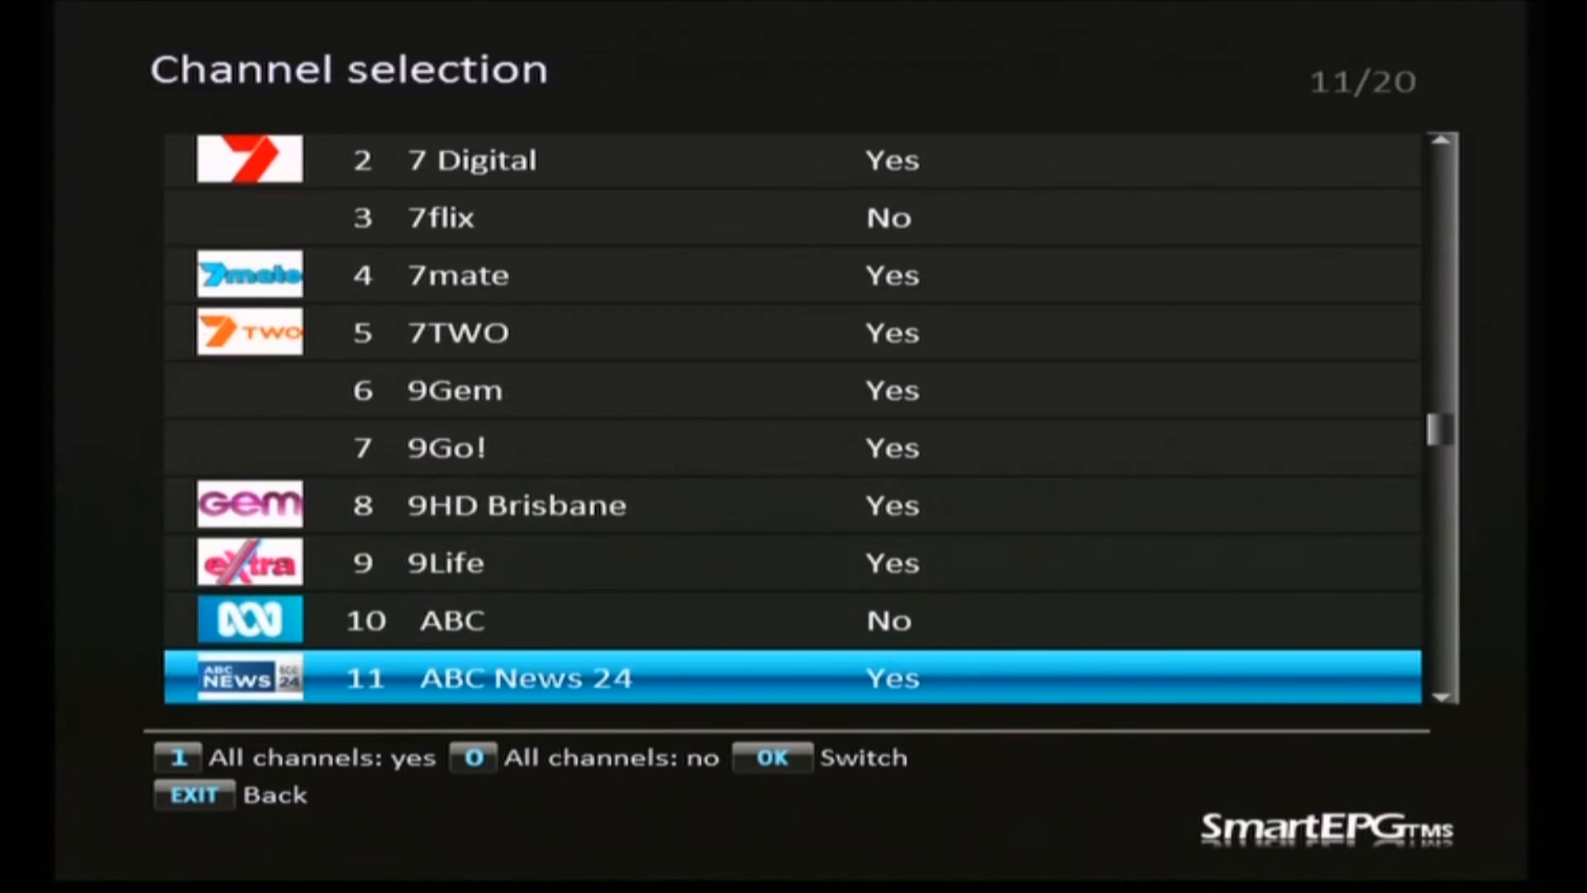
{"action": "key", "text": "Return"}
{"action": "key", "text": "Down"}
{"action": "key", "text": "Return"}
{"action": "key", "text": "Down"}
{"action": "key", "text": "Return"}
{"action": "key", "text": "Down"}
{"action": "key", "text": "Return"}
{"action": "key", "text": "Down"}
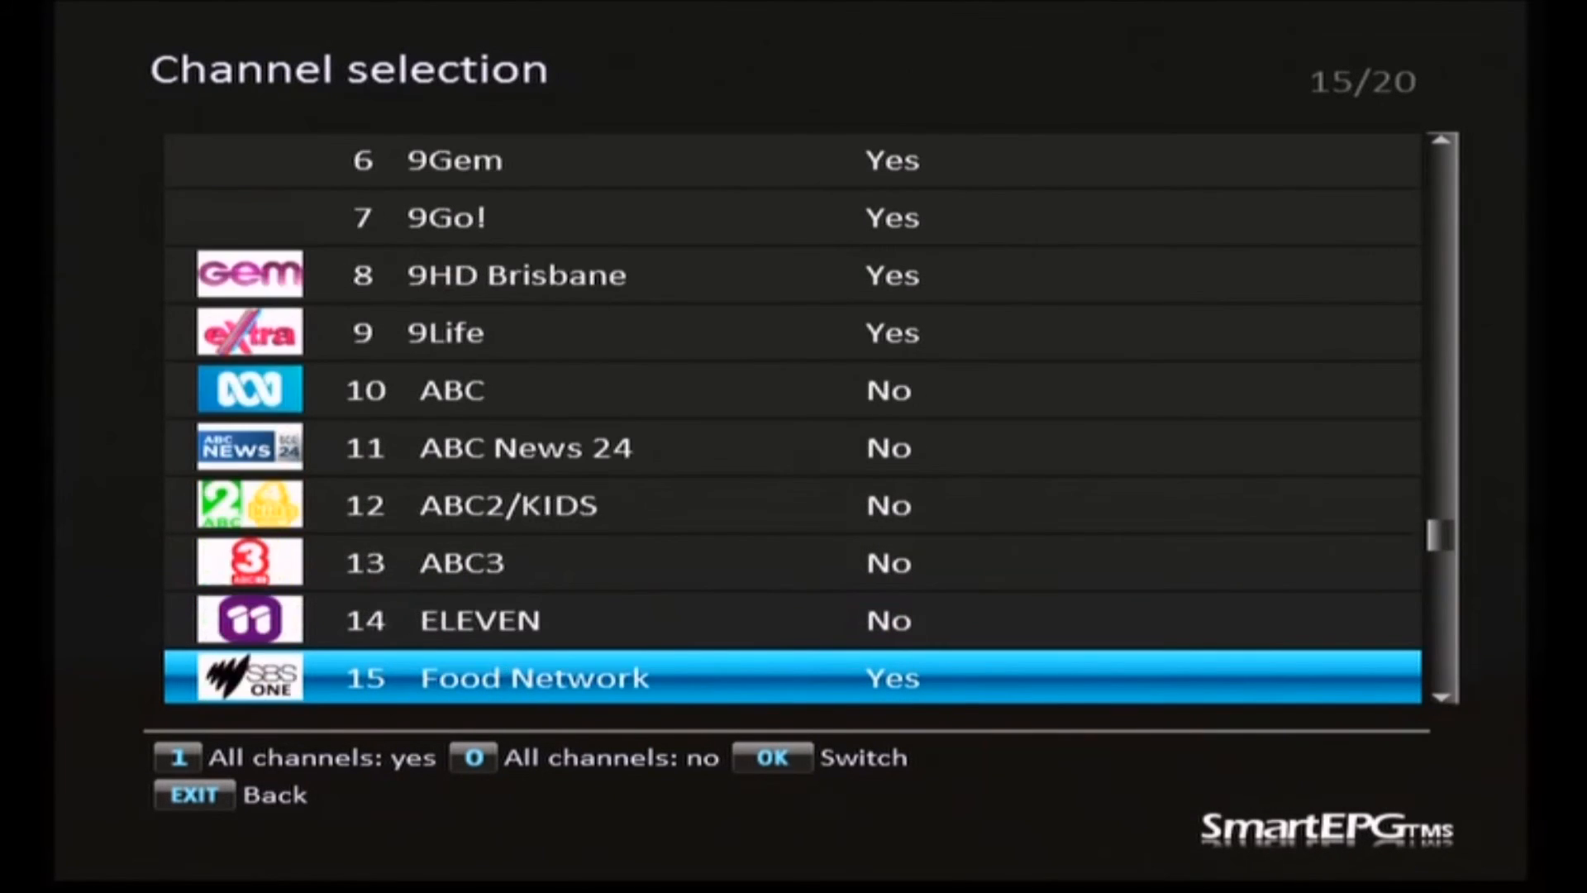
{"action": "key", "text": "Return"}
Exclude SBS HD and the channel listed directly after it, keeping NITV and ONE, and return to the Searchlist editor
{"action": "key", "text": "Down"}
{"action": "key", "text": "Down"}
{"action": "key", "text": "Down"}
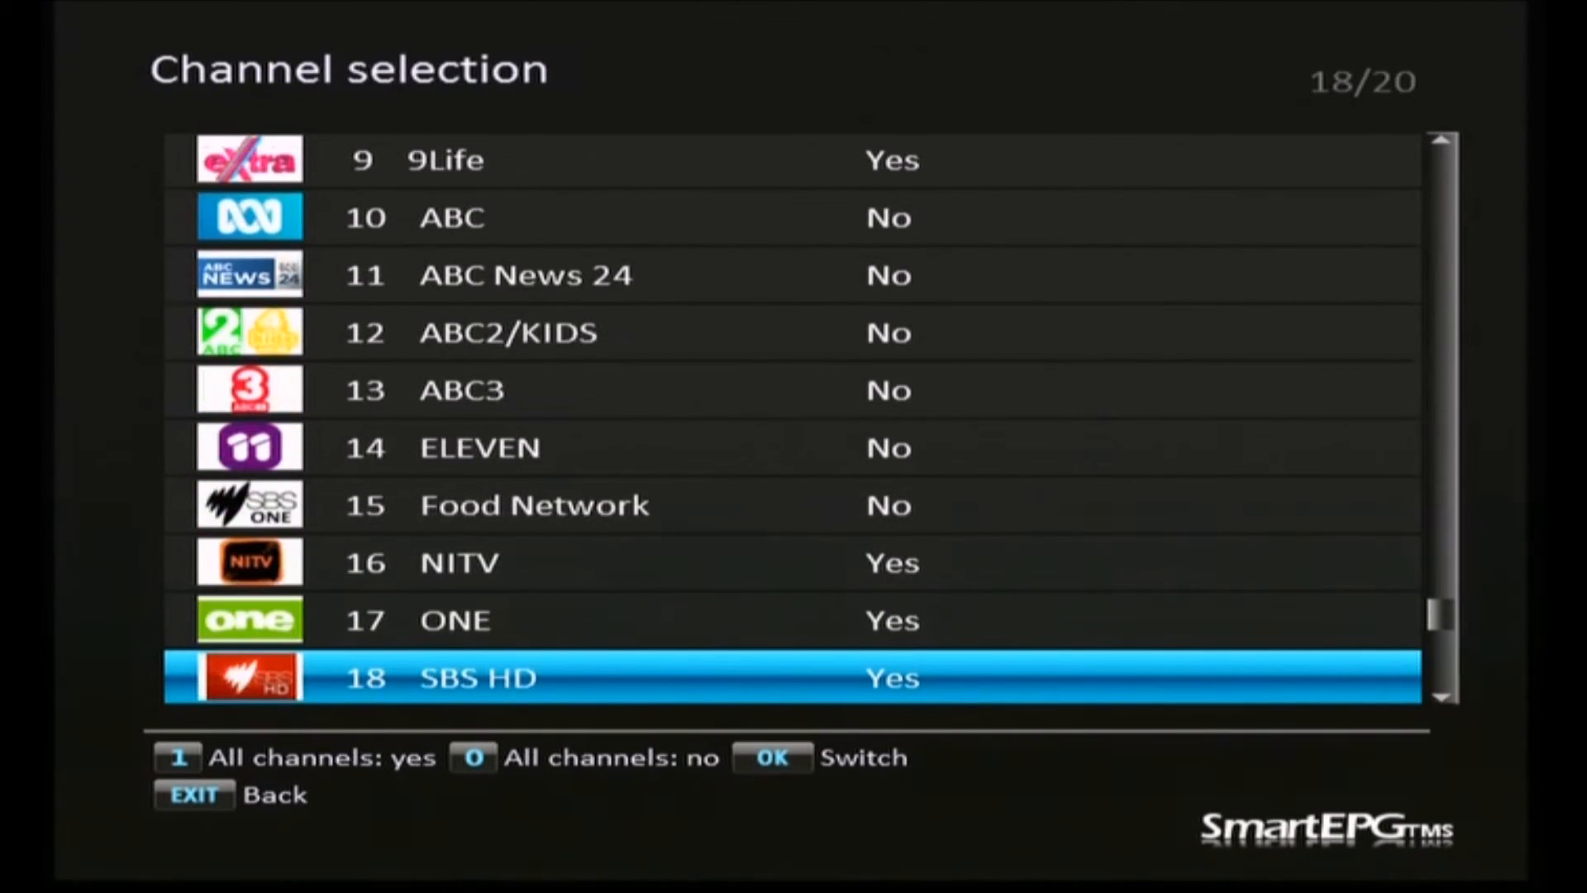
{"action": "key", "text": "Return"}
{"action": "key", "text": "Down"}
{"action": "key", "text": "Down"}
{"action": "key", "text": "Up"}
{"action": "key", "text": "Return"}
{"action": "key", "text": "Down"}
{"action": "key", "text": "Down"}
{"action": "key", "text": "Up"}
{"action": "key", "text": "Down"}
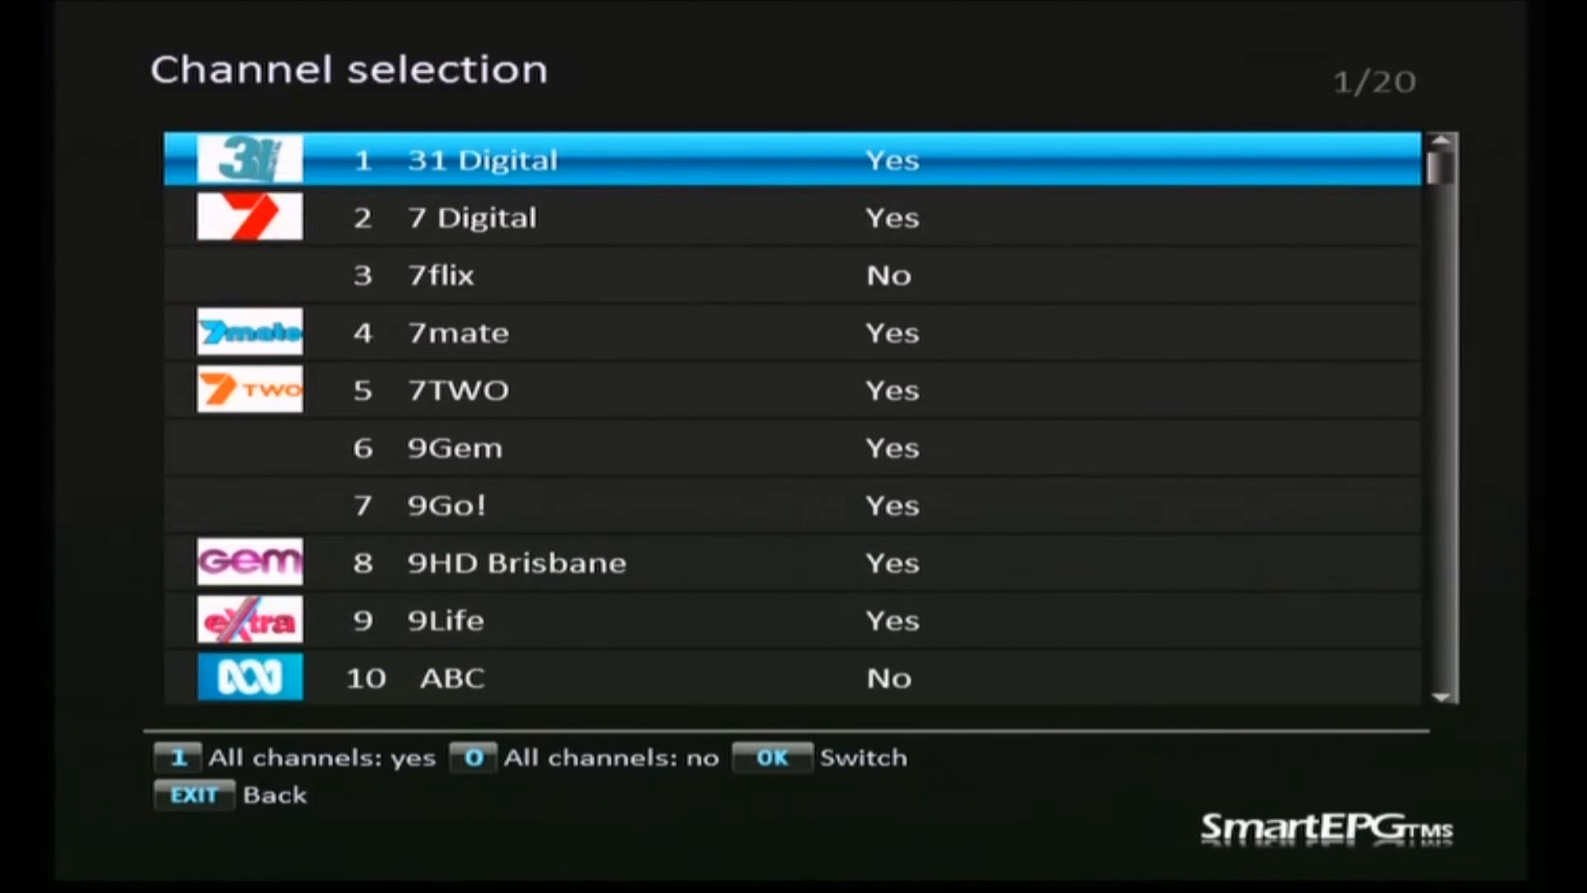
{"action": "key", "text": "Escape"}
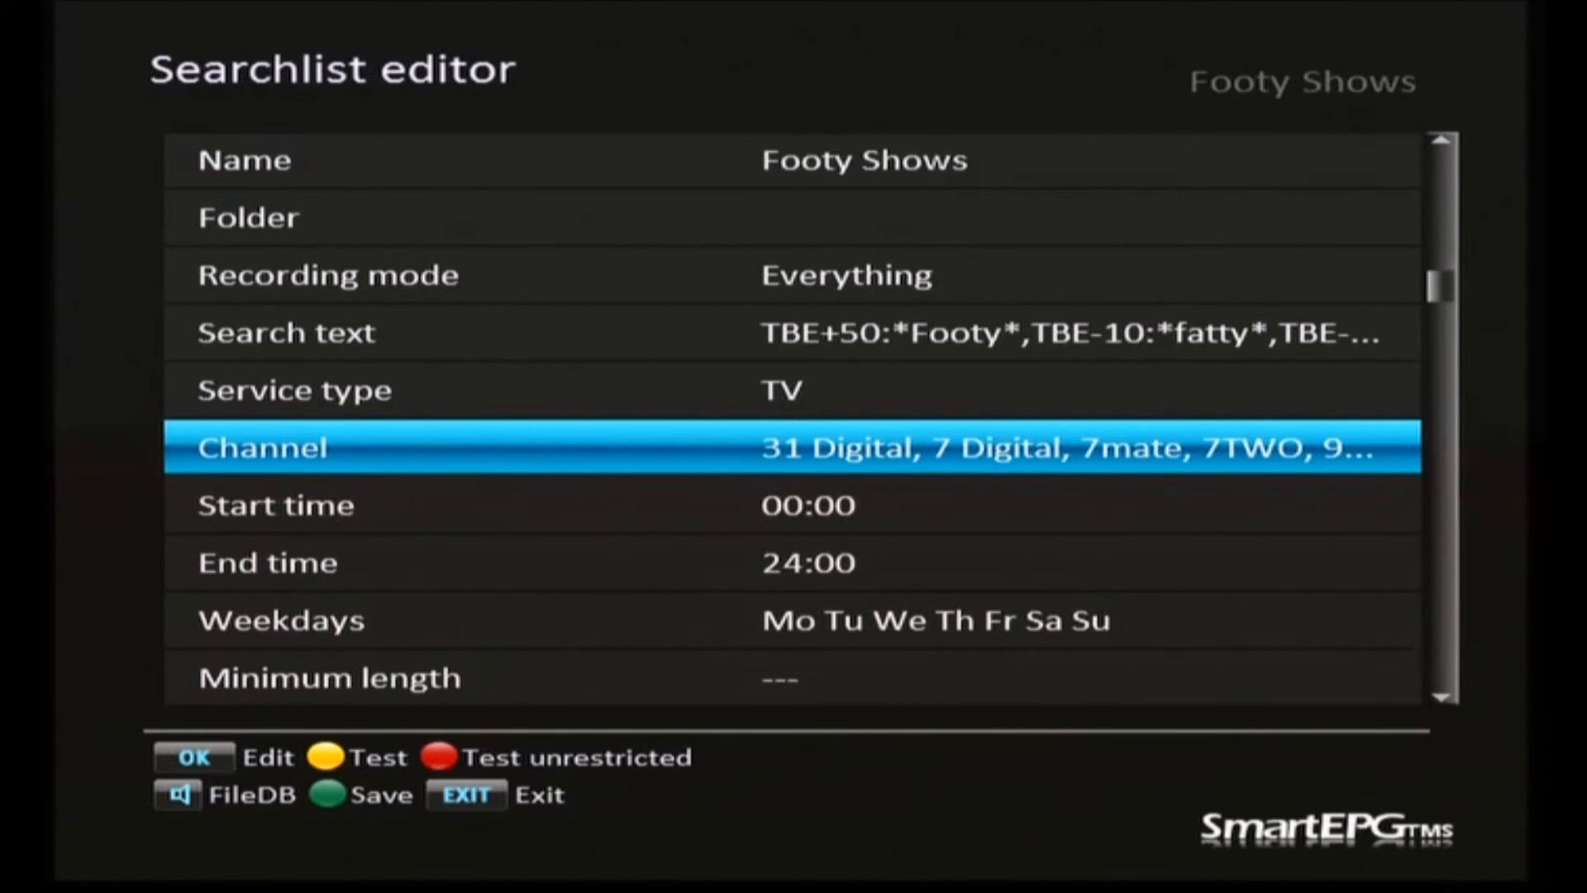
Save the Footy Shows search with its restricted channel selection and display the updated Timer List
{"action": "key", "text": "Up"}
{"action": "key", "text": "Up"}
{"action": "key", "text": "Up"}
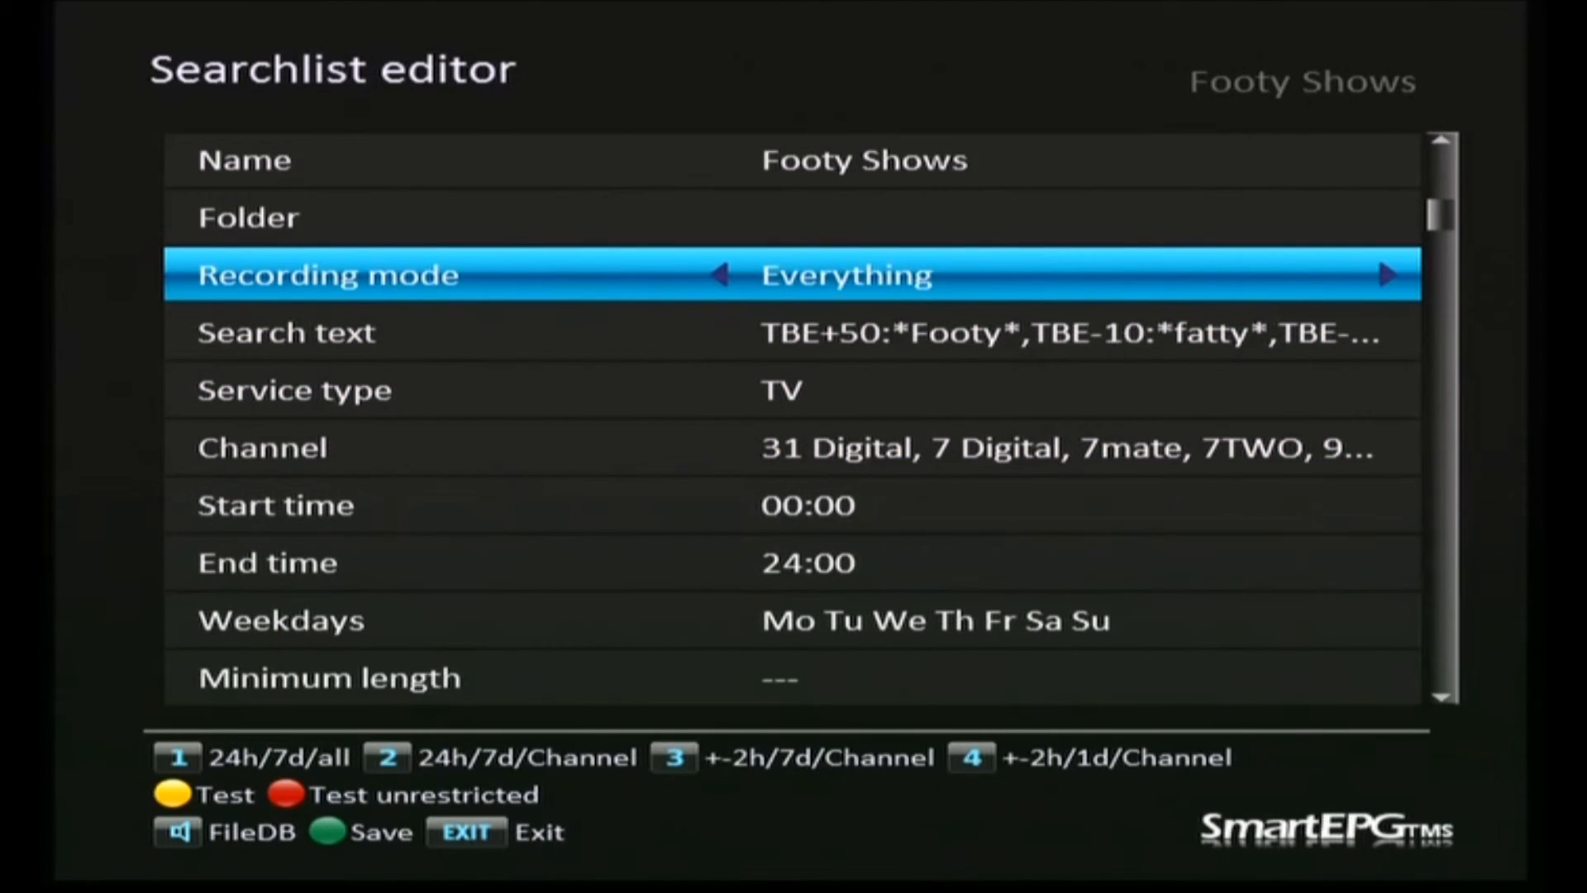
{"action": "key", "text": "F3"}
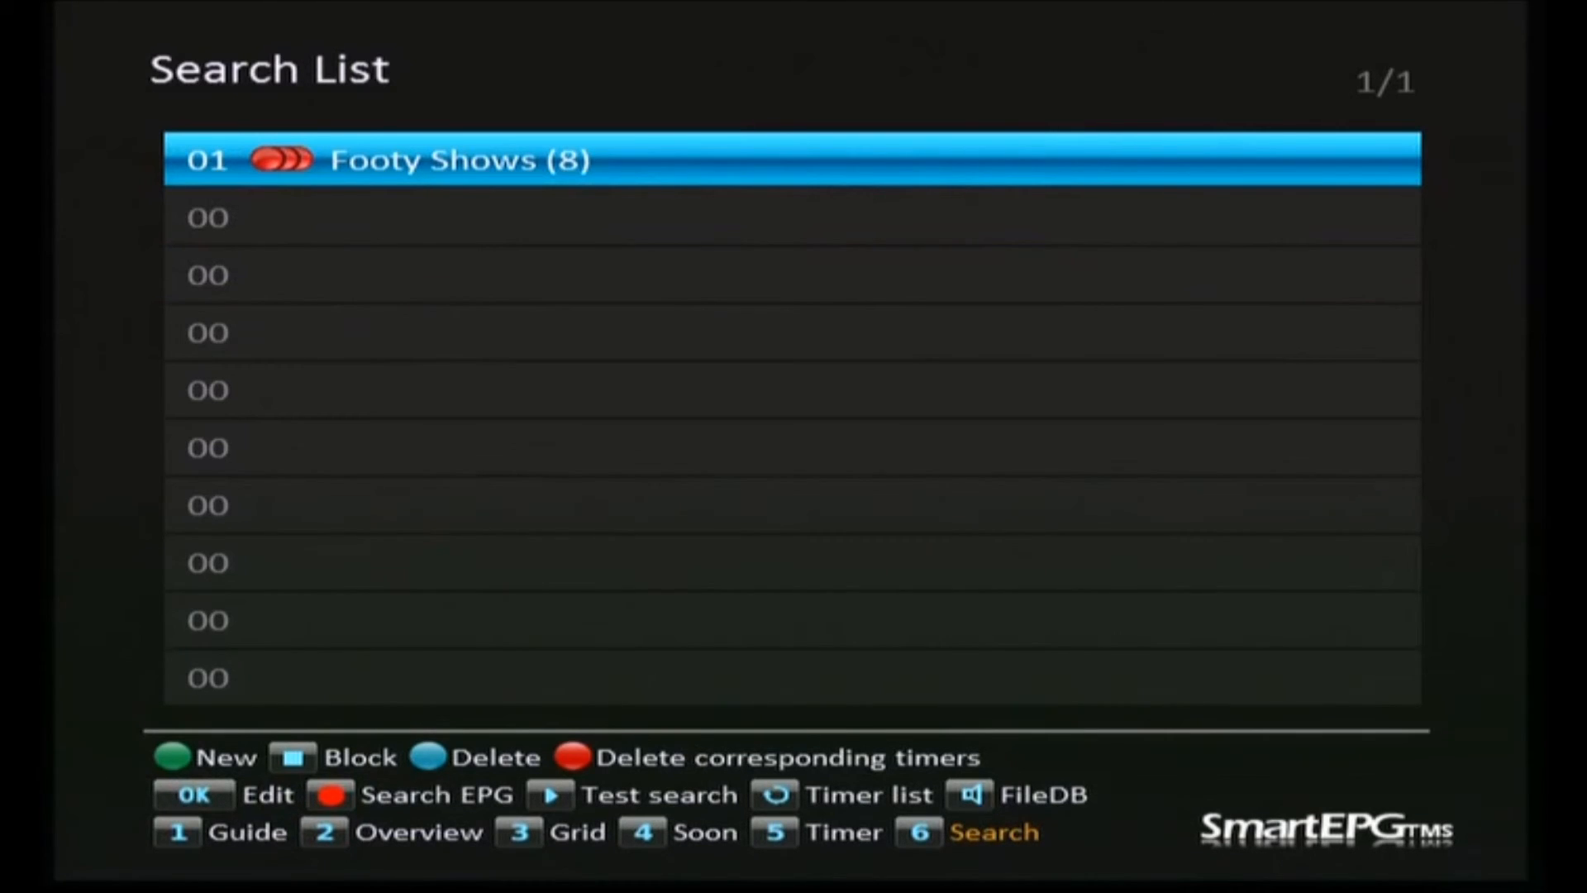
{"action": "key", "text": "5"}
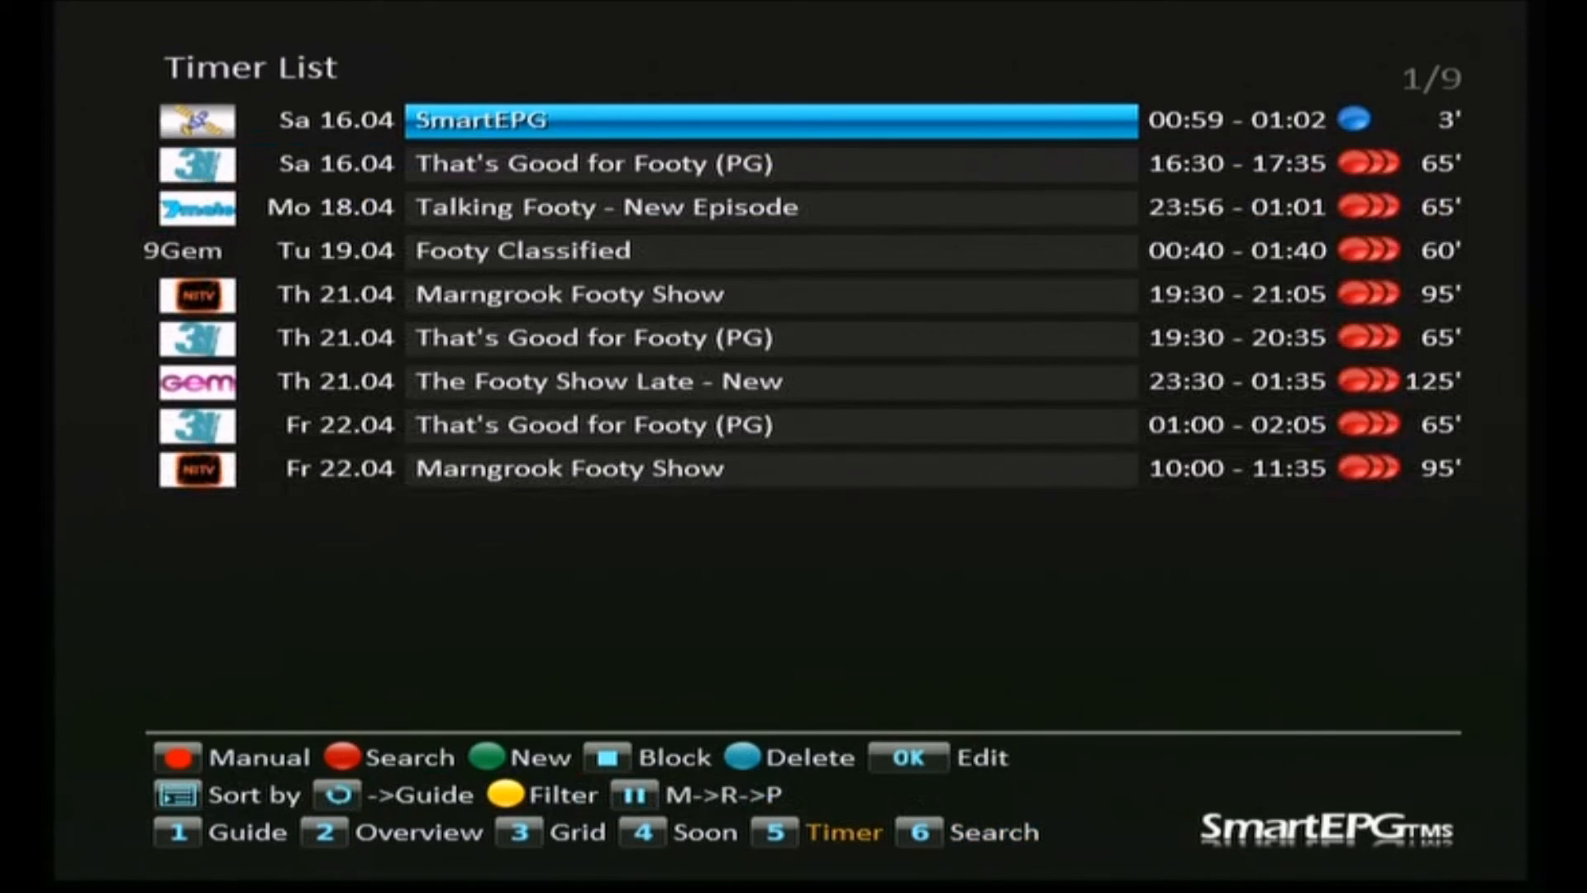